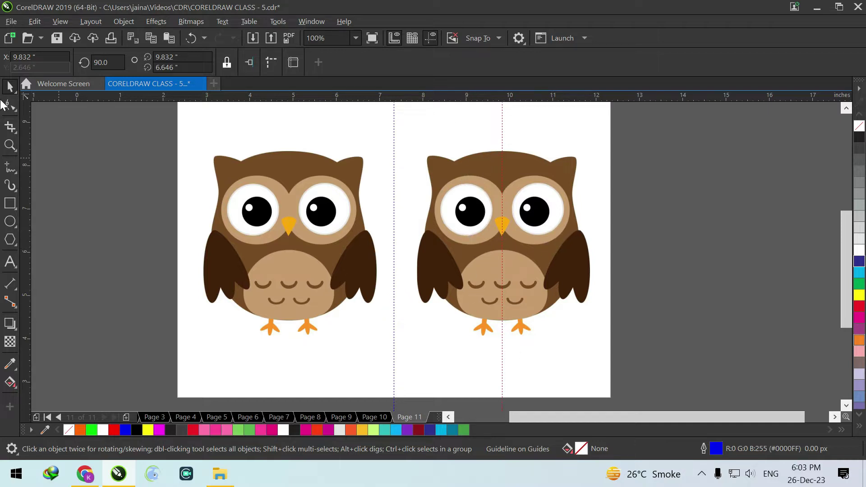
pyautogui.click(519, 191)
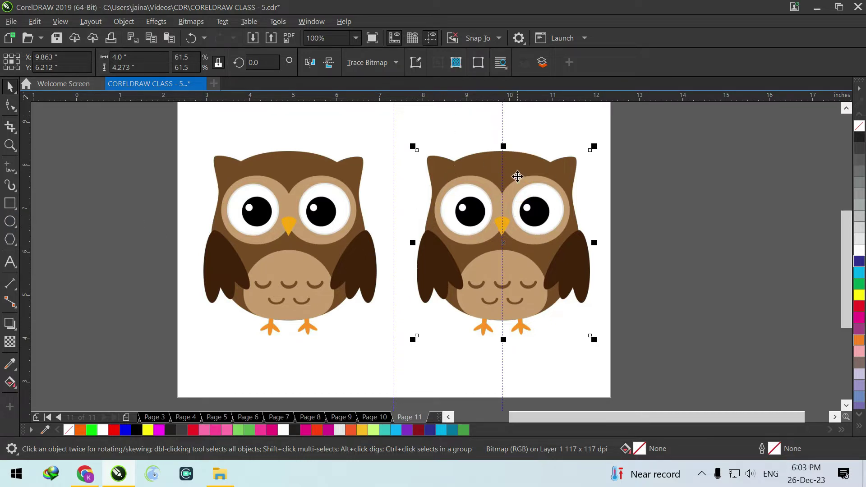
pyautogui.scroll(2, 506, 184)
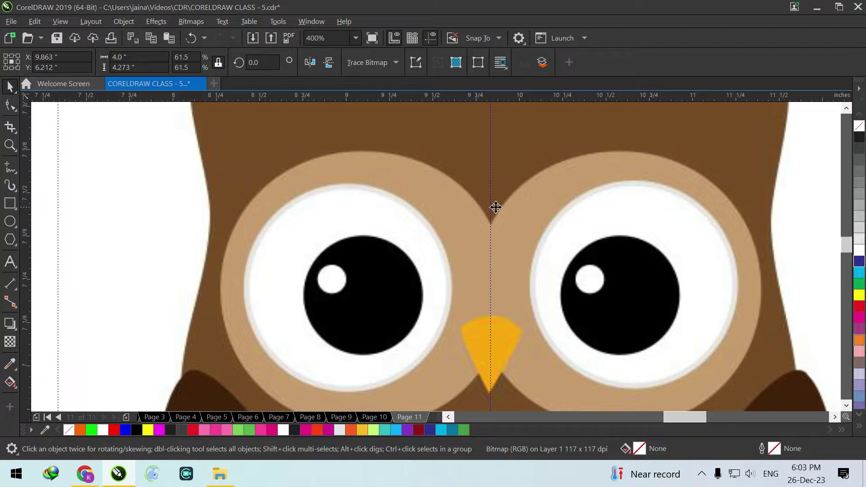
pyautogui.scroll(1, 494, 207)
pyautogui.scroll(-4, 494, 206)
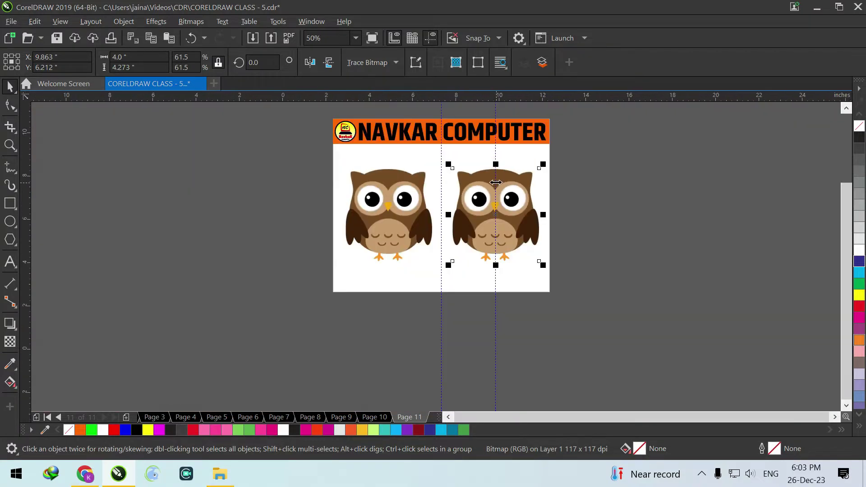
pyautogui.scroll(1, 495, 183)
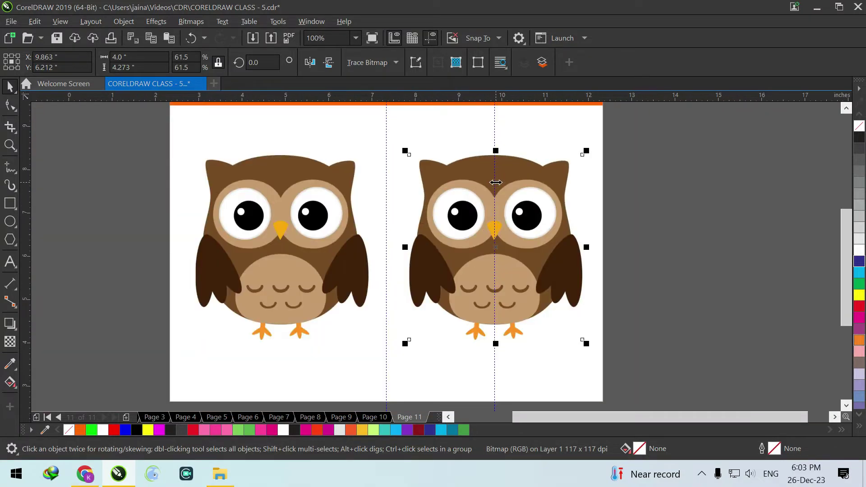
# - Trace the right owl's head with the Pen tool from its top centre on the guideline to the notch beside the left ear
pyautogui.click(8, 173)
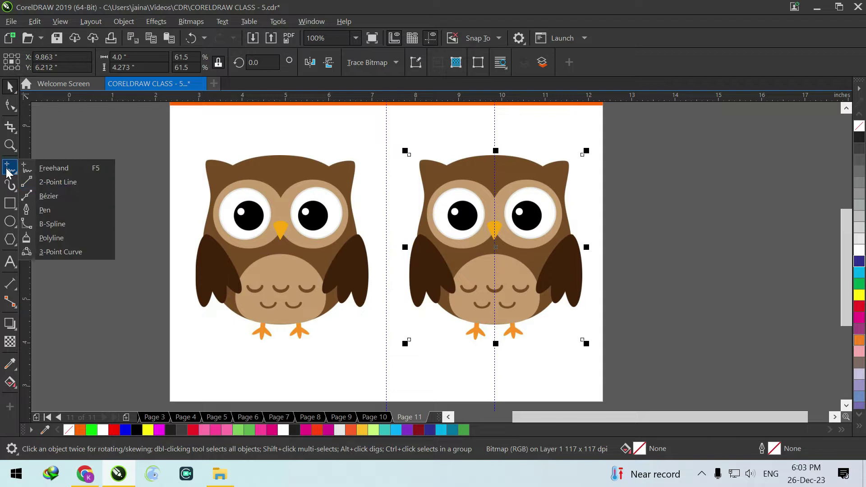
pyautogui.click(67, 214)
pyautogui.scroll(1, 450, 162)
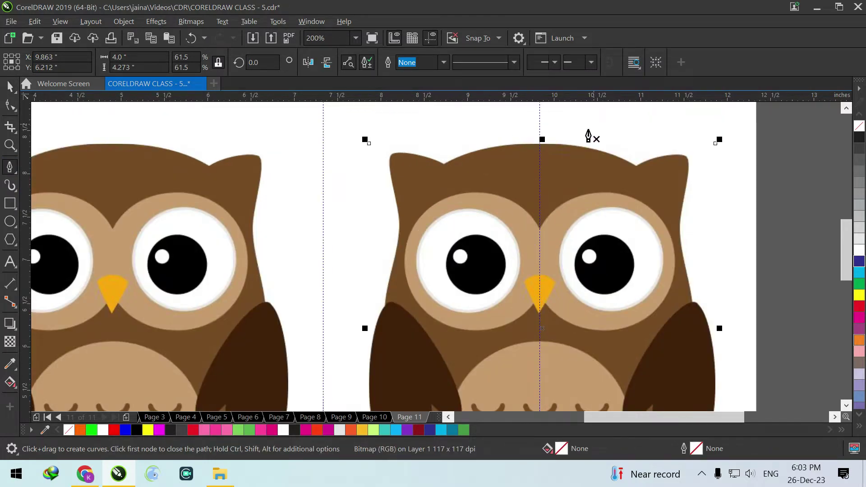
pyautogui.scroll(1, 526, 131)
pyautogui.scroll(1, 559, 173)
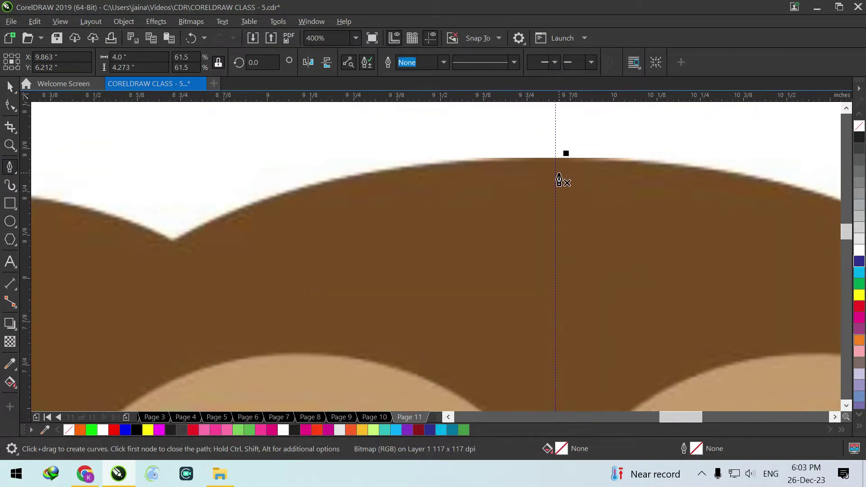
pyautogui.click(556, 159)
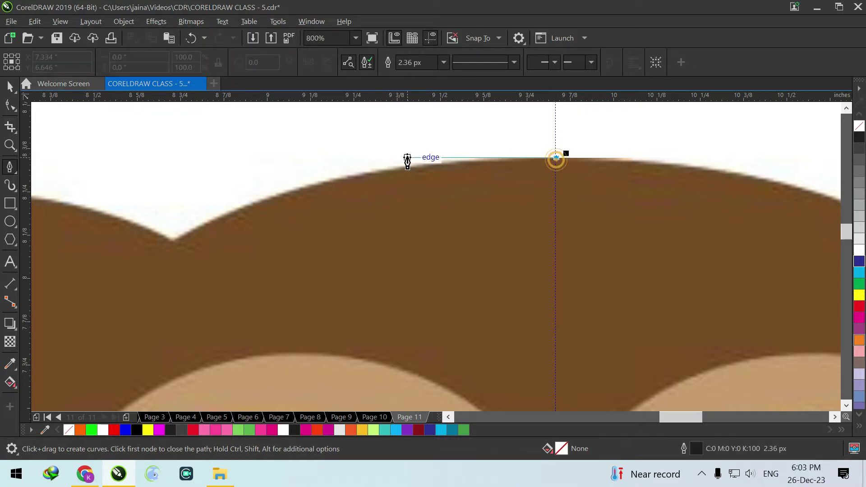
pyautogui.scroll(-2, 406, 158)
pyautogui.scroll(1, 296, 168)
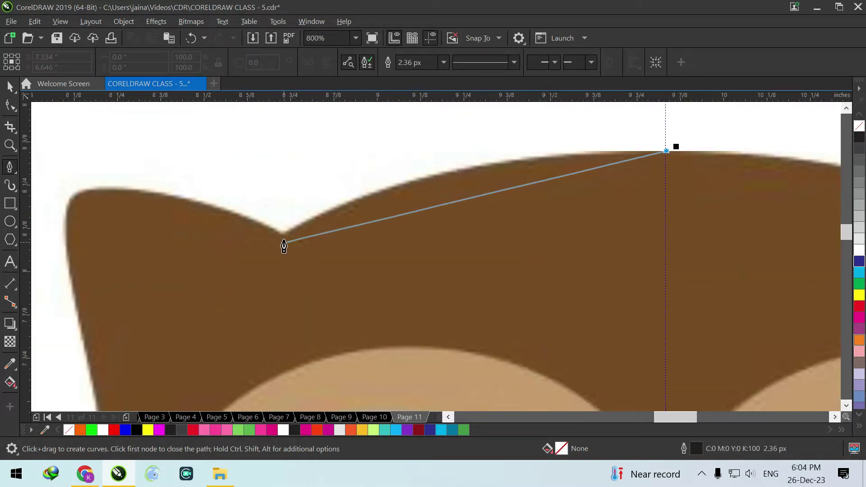
pyautogui.moveTo(283, 236)
pyautogui.mouseDown()
pyautogui.moveTo(219, 262)
pyautogui.moveTo(207, 298)
pyautogui.moveTo(224, 313)
pyautogui.moveTo(186, 296)
pyautogui.moveTo(142, 308)
pyautogui.moveTo(135, 321)
pyautogui.moveTo(147, 333)
pyautogui.mouseUp()
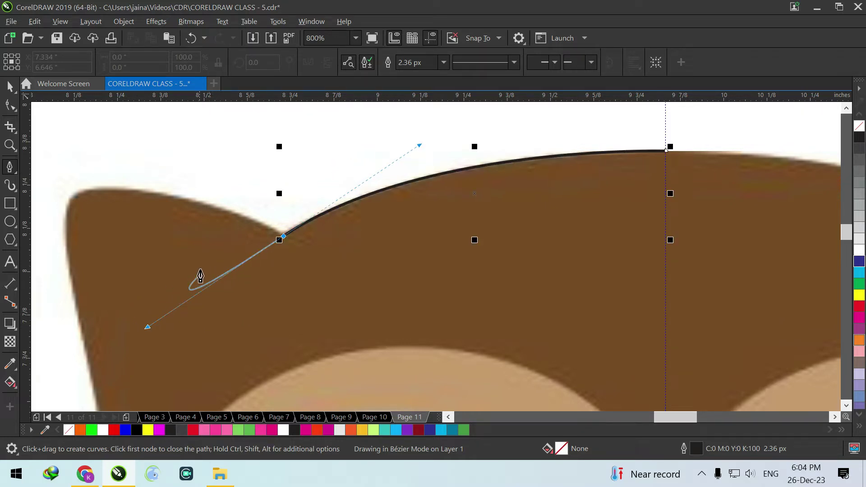
# - Make a sharp corner at the notch and continue the path over the left ear and around its rounded tip
pyautogui.click(283, 237)
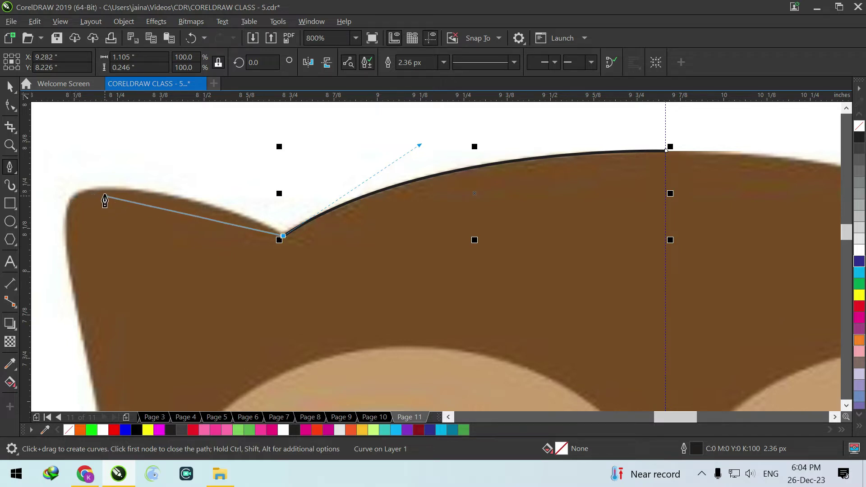
pyautogui.moveTo(104, 193); pyautogui.dragTo(50, 202)
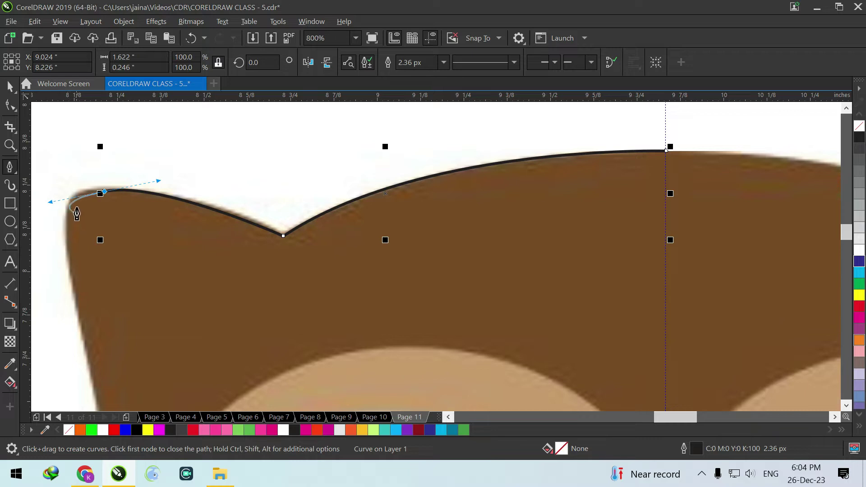
pyautogui.scroll(2, 104, 203)
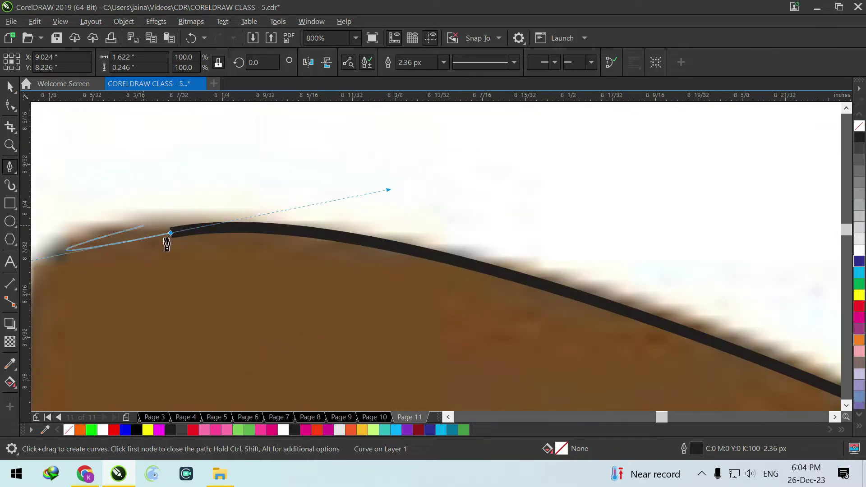
pyautogui.scroll(-2, 170, 239)
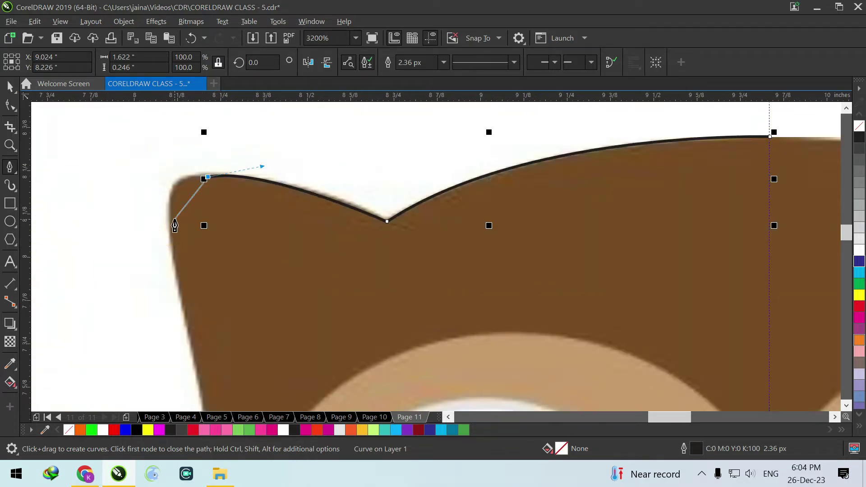
pyautogui.moveTo(171, 204); pyautogui.dragTo(177, 228)
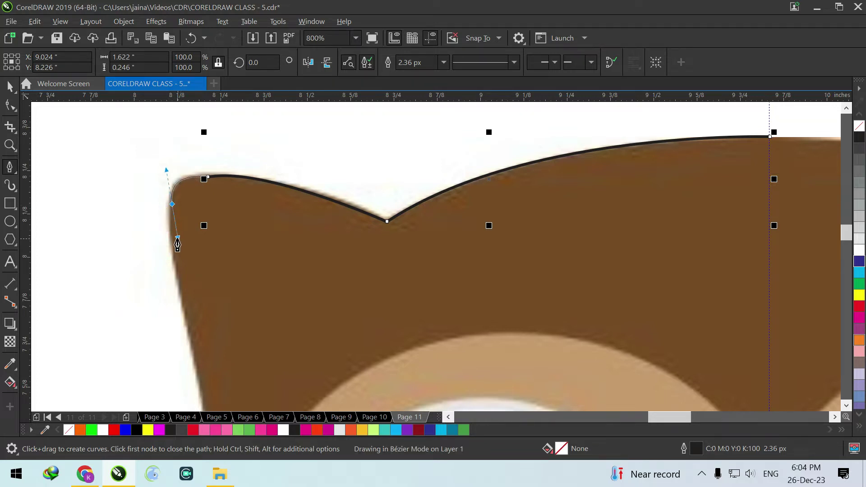
pyautogui.moveTo(177, 239)
pyautogui.mouseDown()
pyautogui.moveTo(174, 212)
pyautogui.moveTo(177, 248)
pyautogui.mouseUp()
# - Continue the path down the owl's left side from the ear tip, past the inward bend beside the eye
pyautogui.scroll(-3, 178, 247)
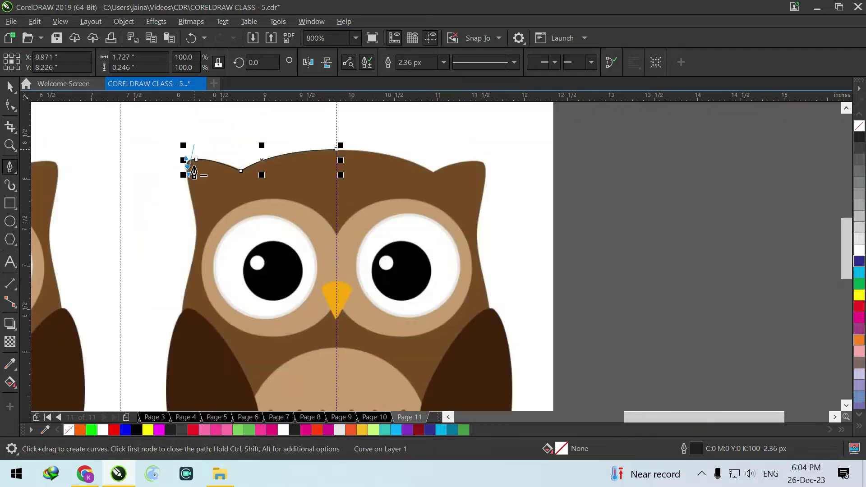
pyautogui.scroll(1, 190, 164)
pyautogui.scroll(1, 193, 199)
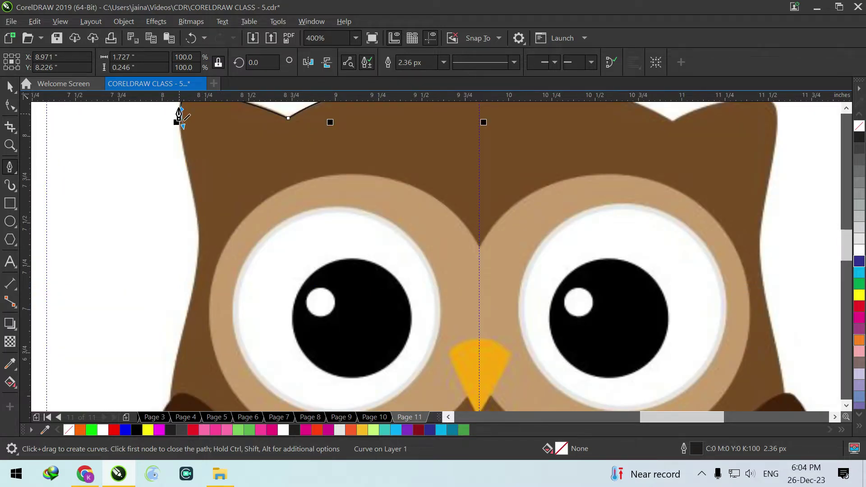
pyautogui.scroll(-1, 207, 196)
pyautogui.scroll(2, 194, 158)
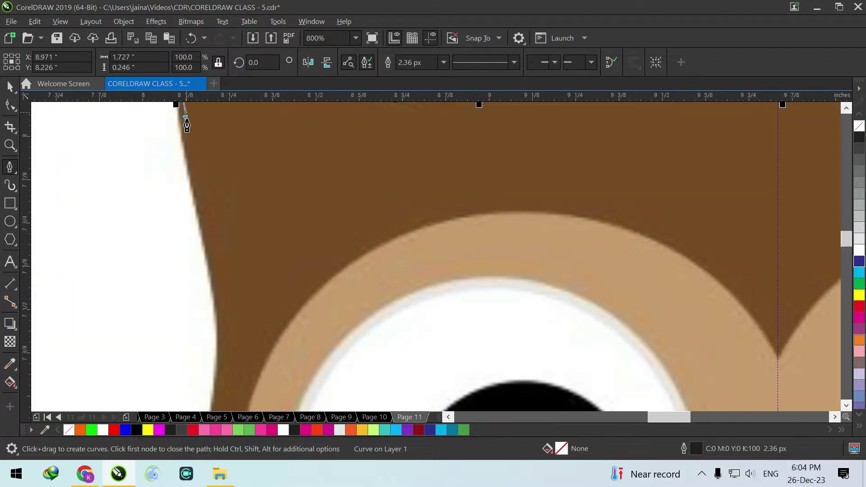
pyautogui.scroll(-2, 186, 124)
pyautogui.scroll(1, 212, 252)
pyautogui.click(219, 266)
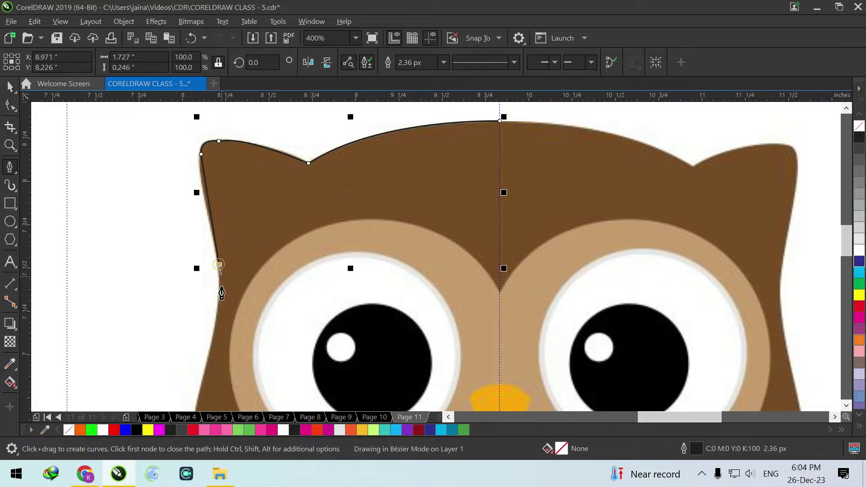
pyautogui.scroll(-1, 238, 276)
pyautogui.scroll(1, 252, 294)
pyautogui.moveTo(245, 296)
pyautogui.mouseDown()
pyautogui.moveTo(222, 325)
pyautogui.moveTo(229, 335)
pyautogui.mouseUp()
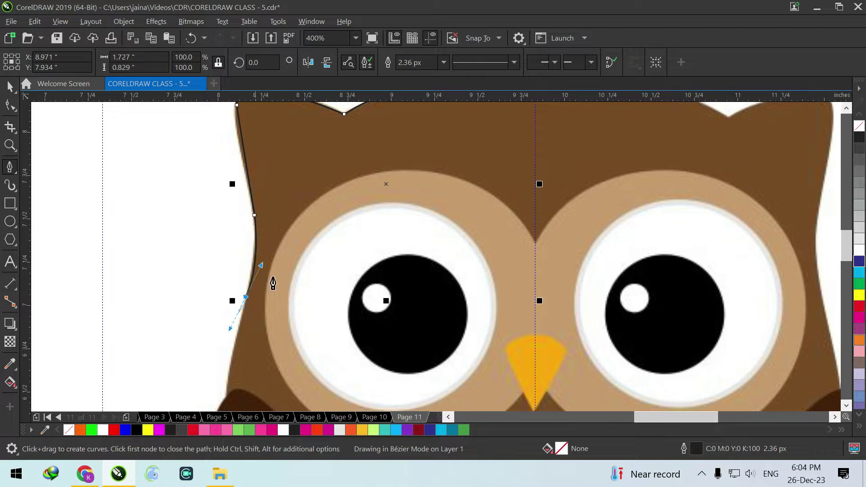
# - Extend the path from beside the left eye down to the point where the left wing meets the body
pyautogui.scroll(1, 226, 288)
pyautogui.scroll(-1, 252, 248)
pyautogui.scroll(-1, 236, 324)
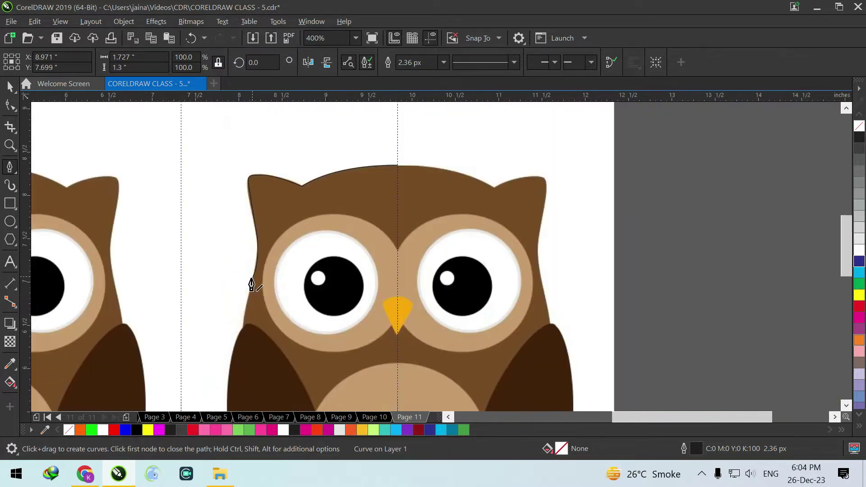
pyautogui.scroll(2, 257, 315)
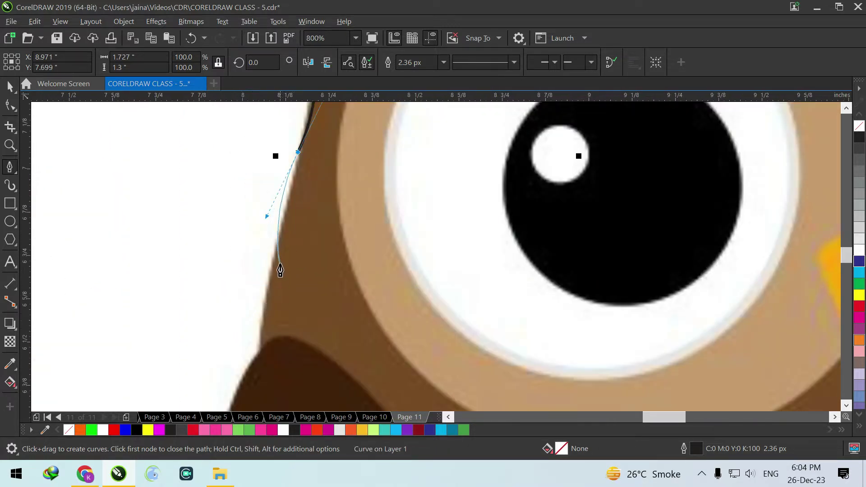
pyautogui.click(262, 349)
# - Curve the path under the left wing to the body's bottom centre on the guideline, and close it at the starting node
pyautogui.scroll(-2, 282, 196)
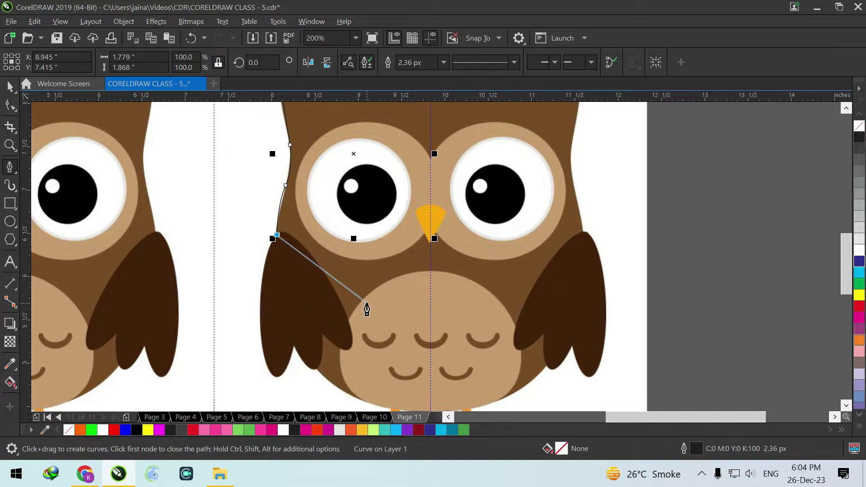
pyautogui.scroll(-2, 367, 308)
pyautogui.scroll(2, 360, 271)
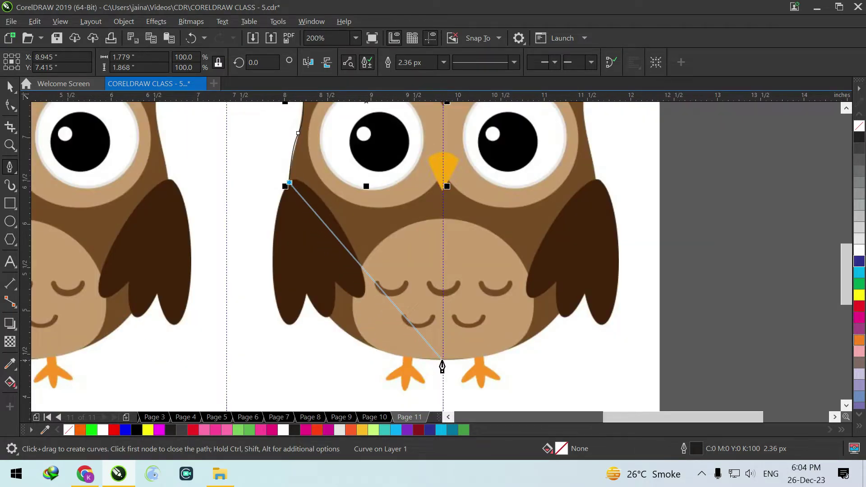
pyautogui.moveTo(442, 360); pyautogui.dragTo(573, 355)
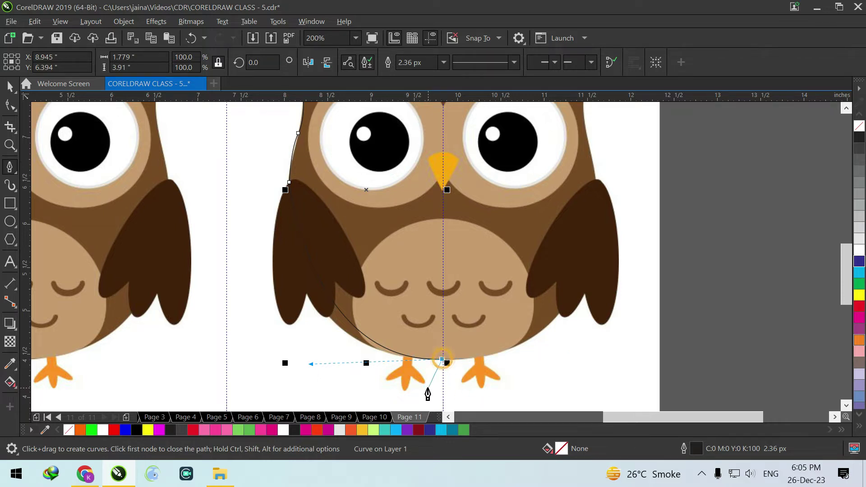
pyautogui.scroll(-3, 426, 393)
pyautogui.scroll(3, 429, 309)
pyautogui.scroll(2, 433, 214)
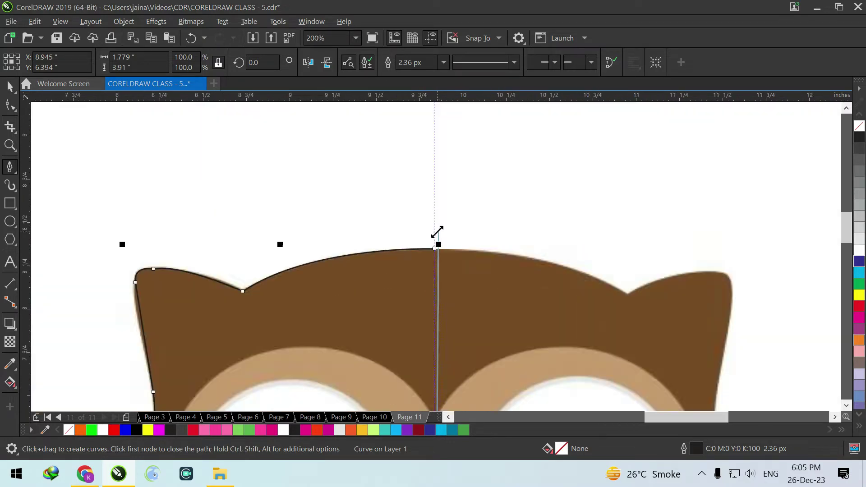
pyautogui.click(434, 253)
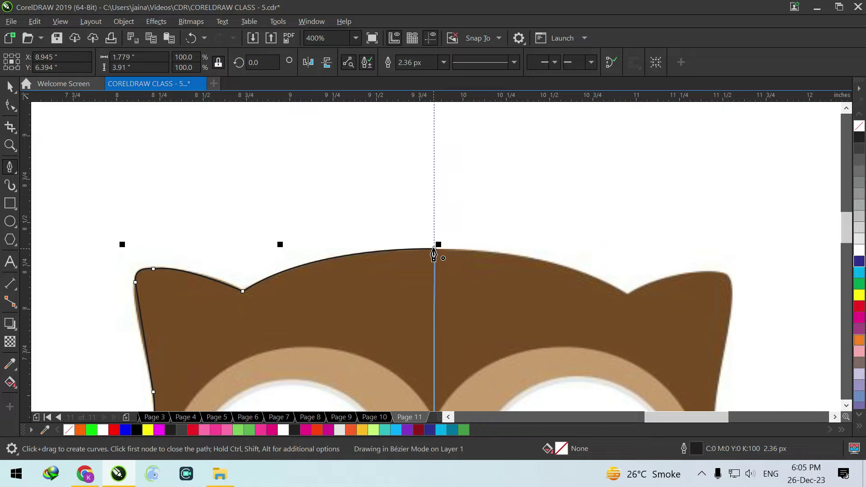
# - Adjust the handle of the left ear tip's outer node with the Shape tool so the outline follows the ear
pyautogui.scroll(-4, 456, 190)
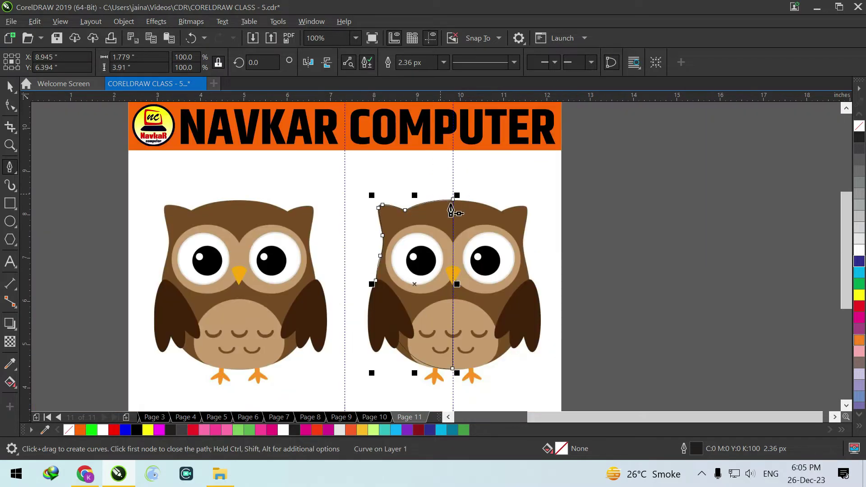
pyautogui.click(9, 106)
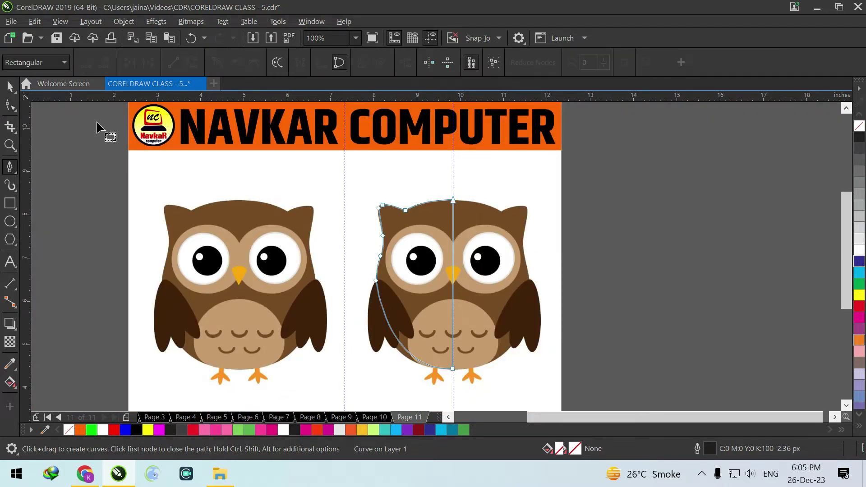
pyautogui.scroll(2, 364, 240)
pyautogui.scroll(4, 326, 128)
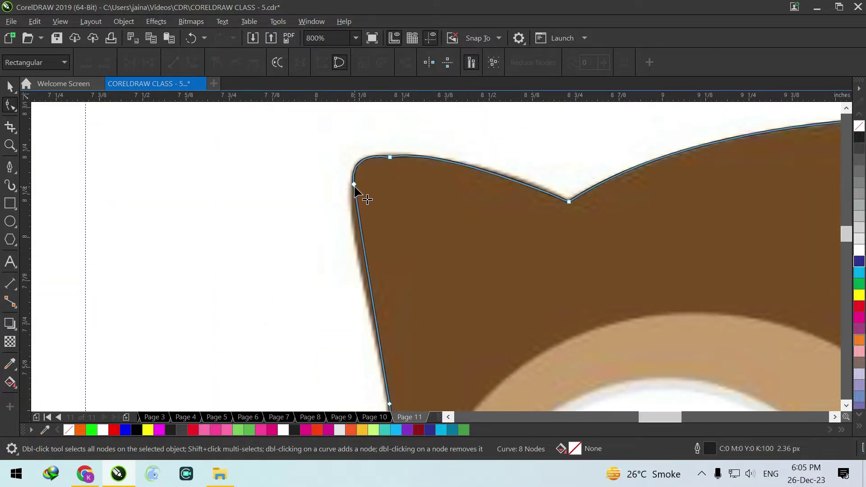
pyautogui.click(354, 185)
pyautogui.moveTo(358, 218); pyautogui.dragTo(354, 221)
# - Delete the extra node on top of the left ear to smooth the outline there
pyautogui.scroll(1, 380, 132)
pyautogui.moveTo(374, 158); pyautogui.dragTo(443, 218)
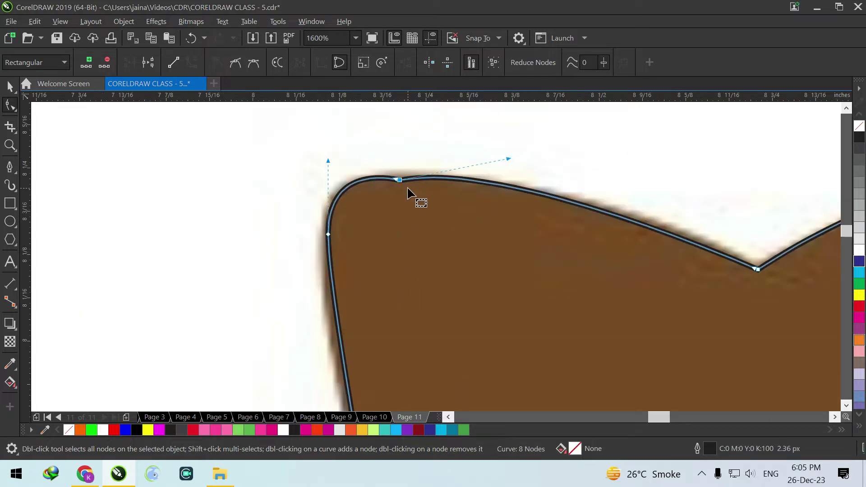
pyautogui.press('Delete')
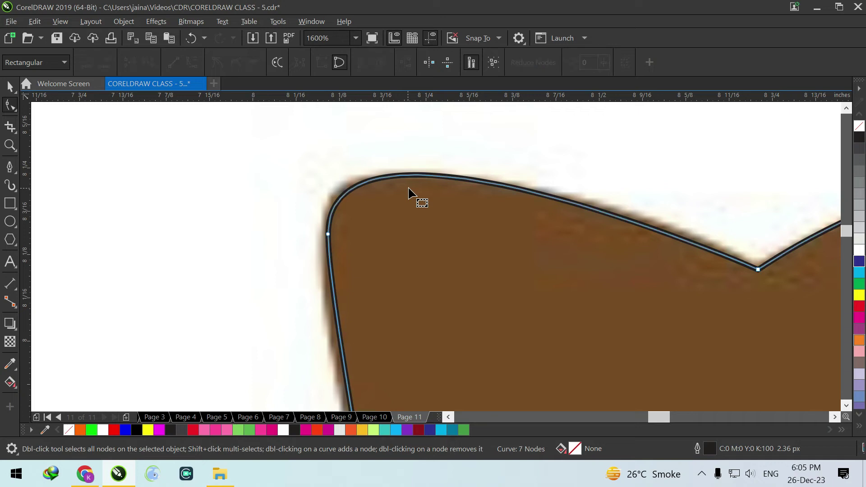
# - Make the outline node beside the left eye a cusp and adjust its handles so both adjoining curves follow the head's edge
pyautogui.scroll(-2, 397, 172)
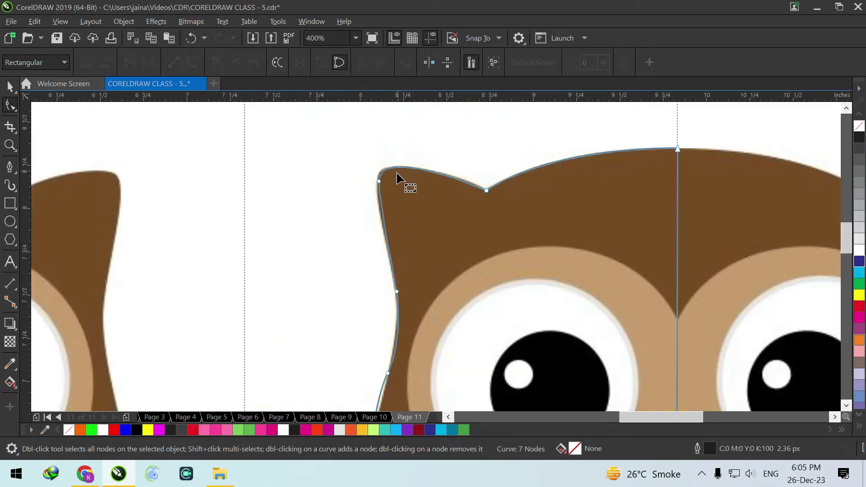
pyautogui.scroll(-1, 429, 260)
pyautogui.scroll(2, 426, 280)
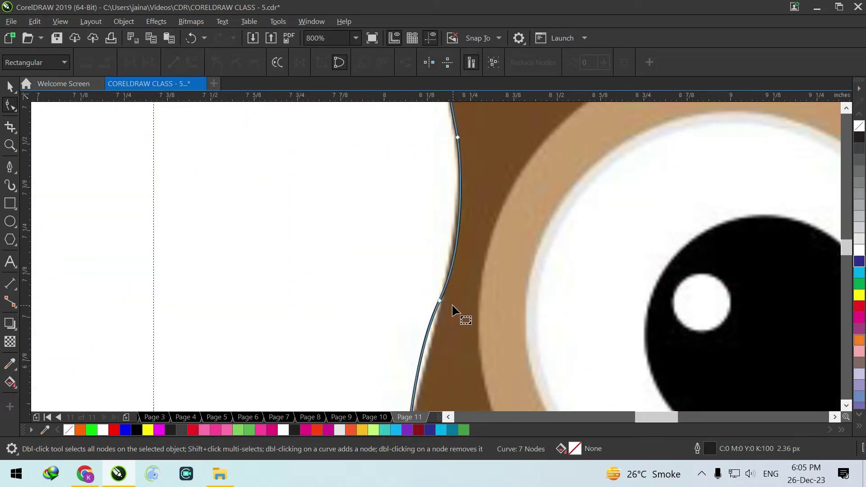
pyautogui.click(435, 287)
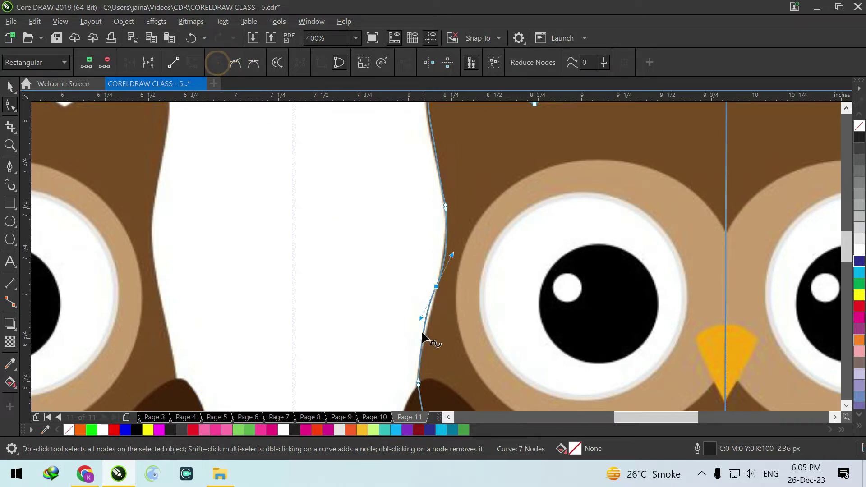
pyautogui.scroll(1, 422, 335)
pyautogui.moveTo(423, 314); pyautogui.dragTo(441, 333)
pyautogui.scroll(-1, 455, 201)
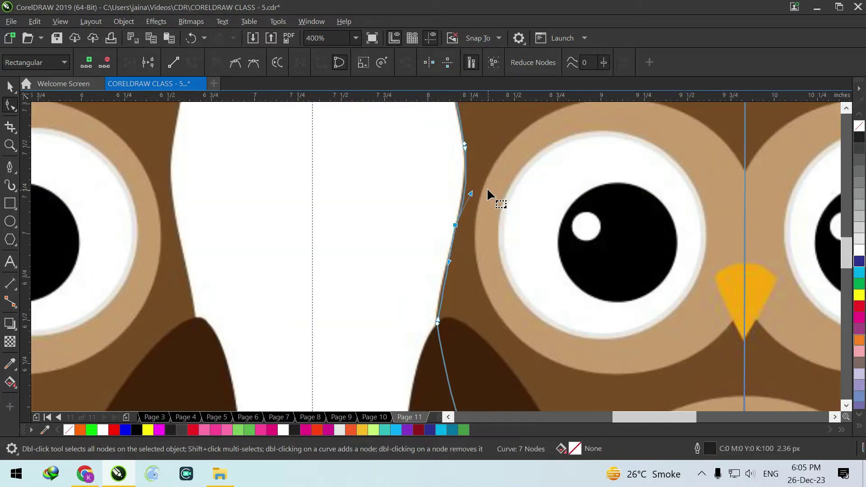
pyautogui.scroll(1, 466, 189)
pyautogui.moveTo(478, 203); pyautogui.dragTo(479, 204)
pyautogui.scroll(-2, 411, 180)
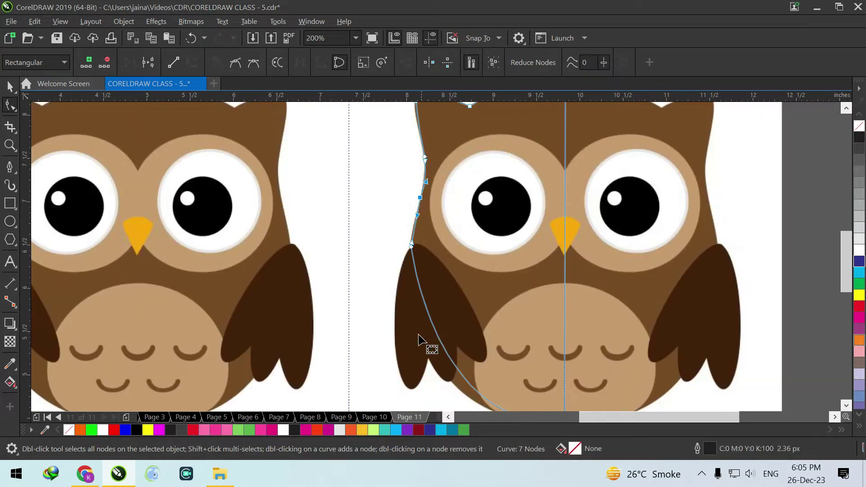
# - Lengthen the handle of the body's bottom centre node outward so the lower curve follows the belly's edge
pyautogui.scroll(-1, 456, 243)
pyautogui.scroll(2, 439, 323)
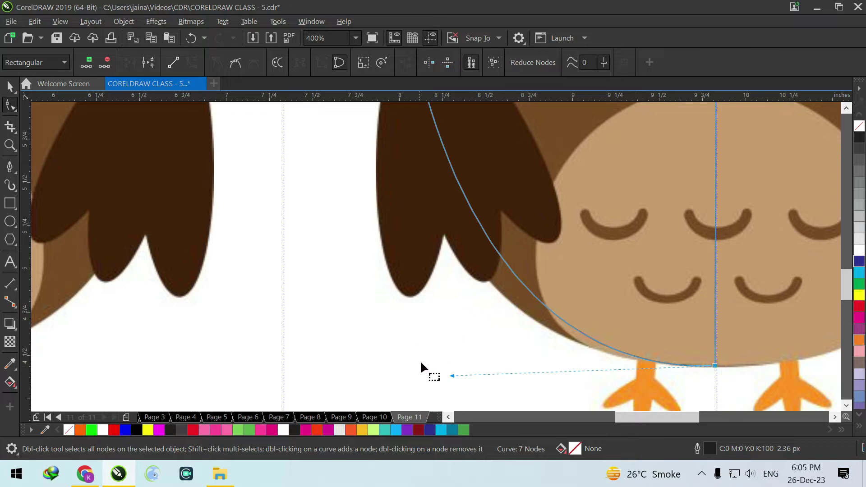
pyautogui.moveTo(449, 374); pyautogui.dragTo(375, 367)
pyautogui.scroll(-2, 489, 367)
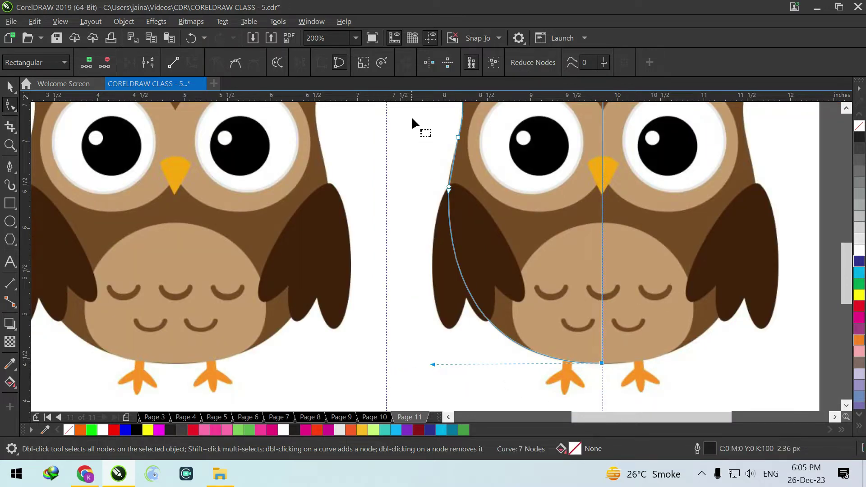
pyautogui.scroll(2, 455, 179)
pyautogui.scroll(-2, 464, 206)
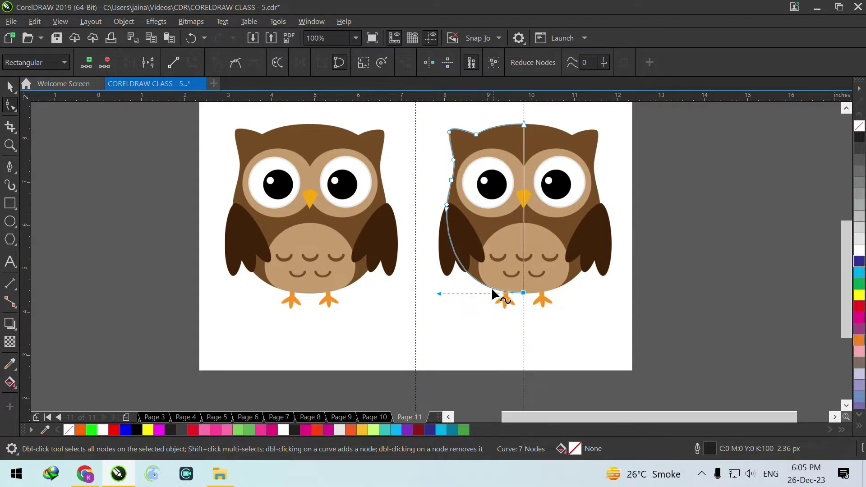
# - Start a Pen tool path at the left wing's top and run straight segments around the inner feather to the first notch
pyautogui.scroll(2, 444, 242)
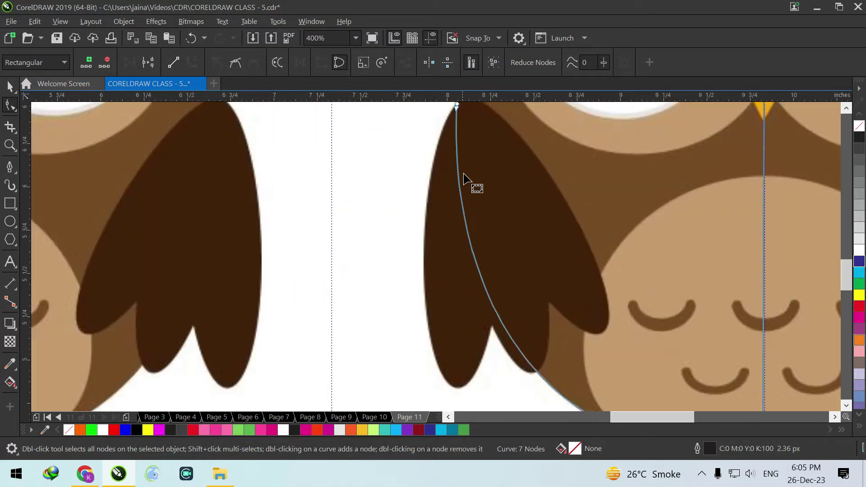
pyautogui.click(10, 168)
pyautogui.scroll(-2, 469, 264)
pyautogui.scroll(1, 476, 276)
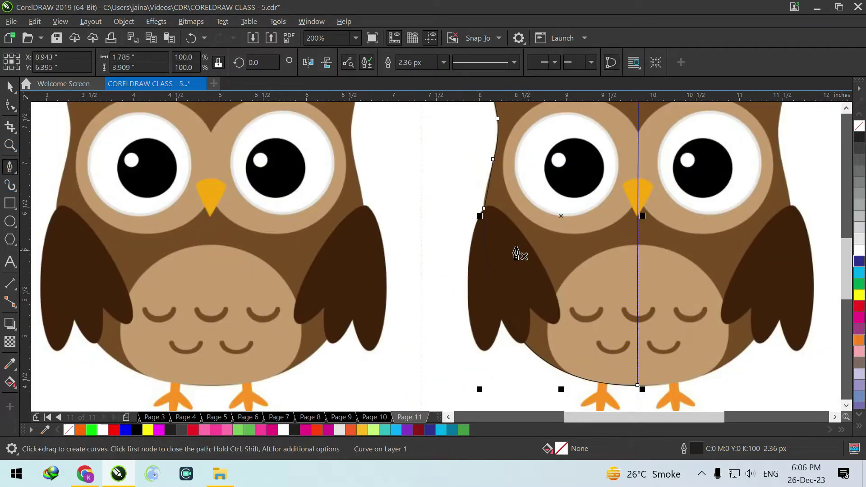
pyautogui.scroll(1, 513, 252)
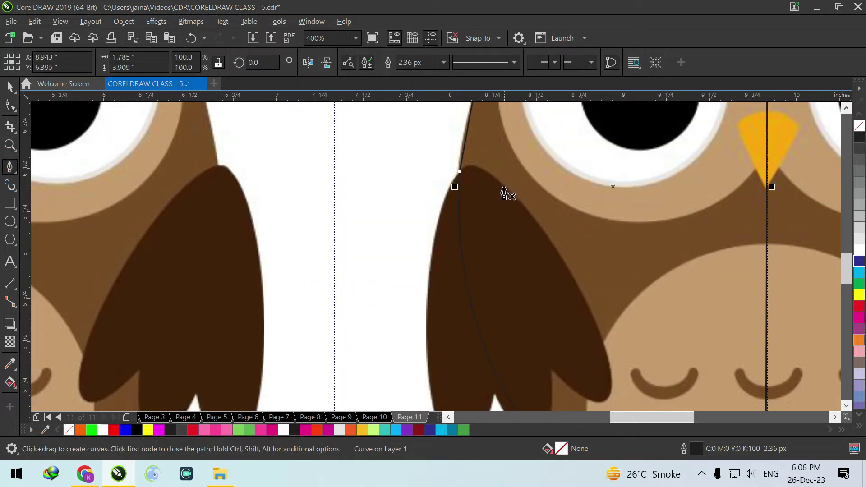
pyautogui.click(484, 173)
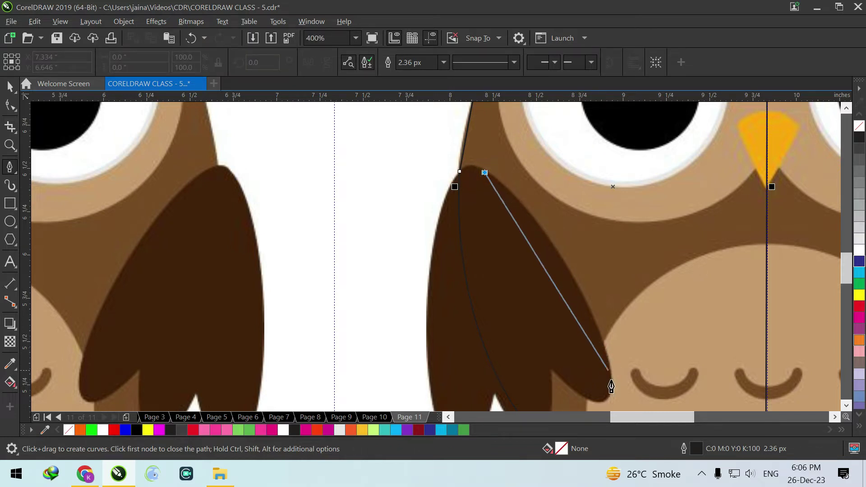
pyautogui.click(606, 357)
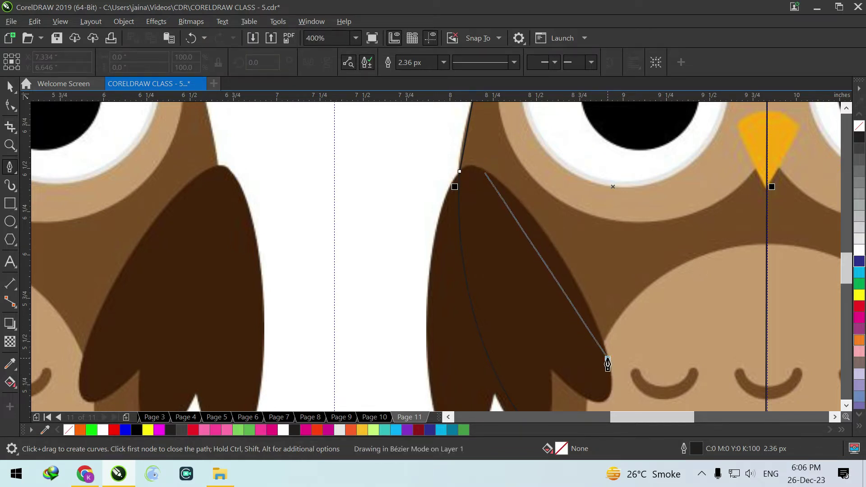
pyautogui.click(584, 396)
pyautogui.click(550, 369)
# - Continue the wing path with straight segments around the middle feather's tip to the notch beside the outer feather
pyautogui.scroll(-1, 550, 369)
pyautogui.scroll(1, 538, 331)
pyautogui.scroll(2, 539, 330)
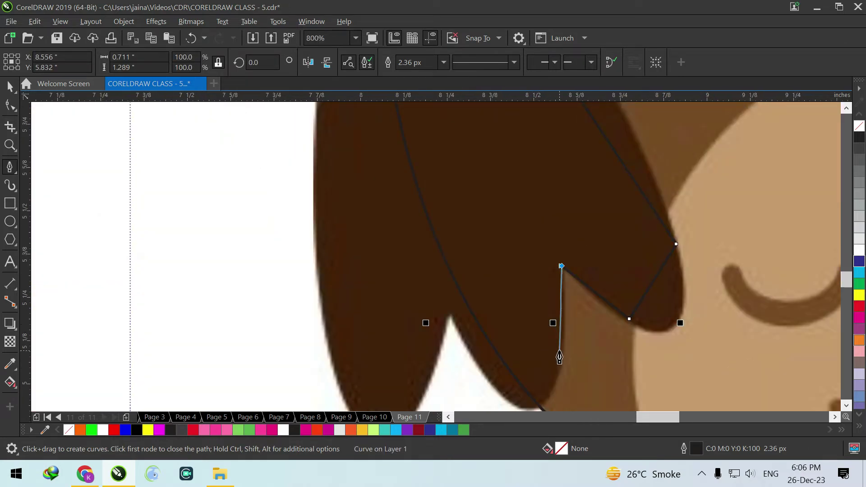
pyautogui.click(553, 389)
pyautogui.moveTo(501, 399); pyautogui.dragTo(507, 403)
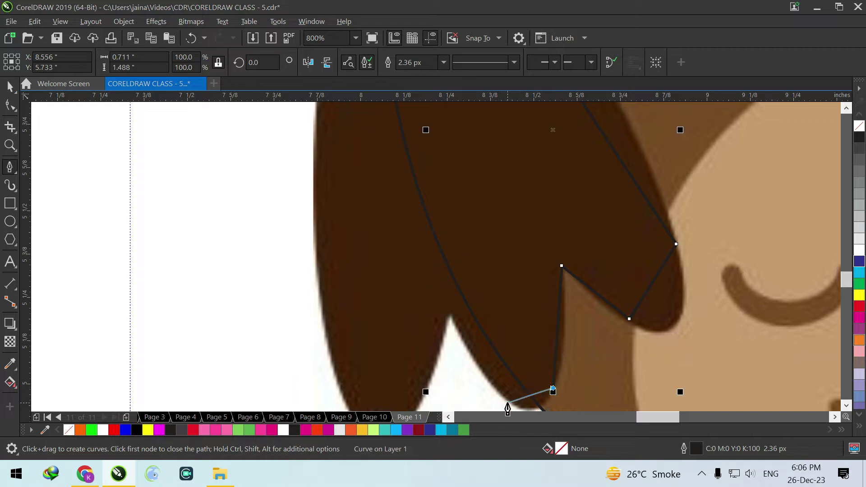
pyautogui.click(507, 403)
pyautogui.click(448, 312)
# - Take the wing path around the outer feather's tip and up to the shoulder, and close it at the starting node
pyautogui.scroll(-1, 448, 315)
pyautogui.scroll(1, 442, 348)
pyautogui.click(448, 349)
pyautogui.click(392, 356)
pyautogui.scroll(-2, 392, 353)
pyautogui.scroll(1, 381, 283)
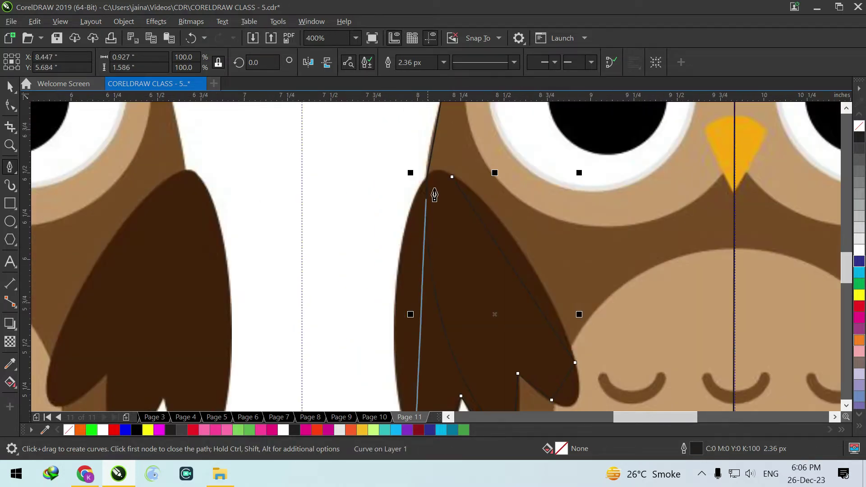
pyautogui.moveTo(415, 194); pyautogui.dragTo(429, 186)
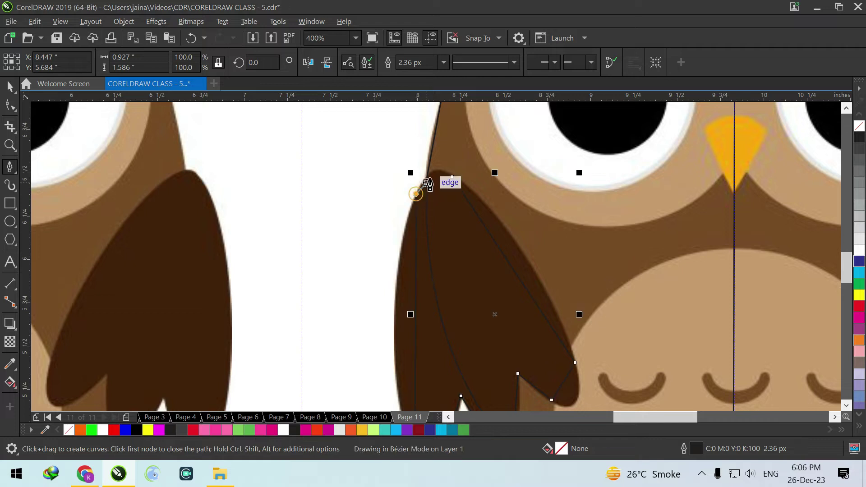
pyautogui.scroll(1, 429, 186)
pyautogui.click(474, 176)
pyautogui.scroll(-2, 447, 167)
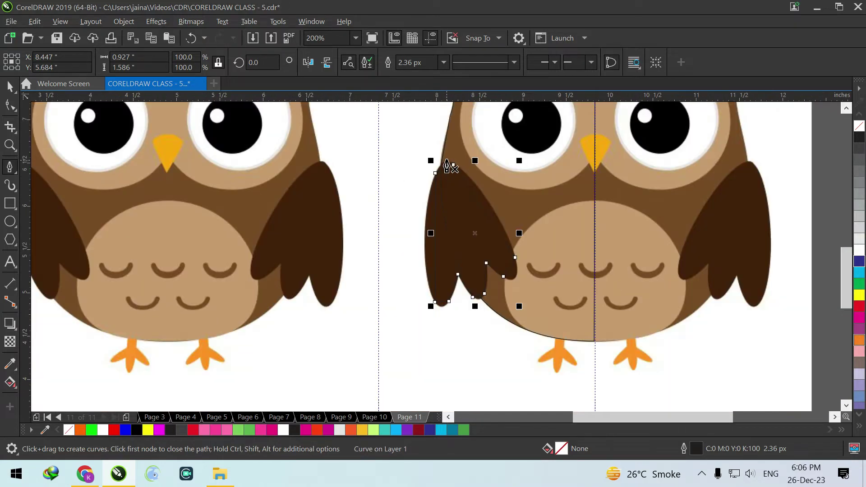
# - Select all nodes of the wing path with the Shape tool and convert its straight segments to curves
pyautogui.click(10, 106)
pyautogui.moveTo(396, 152); pyautogui.dragTo(533, 347)
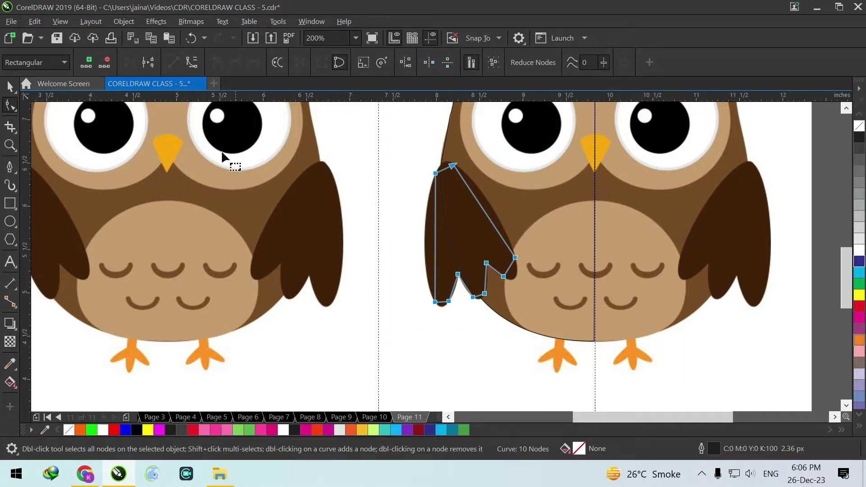
pyautogui.click(191, 62)
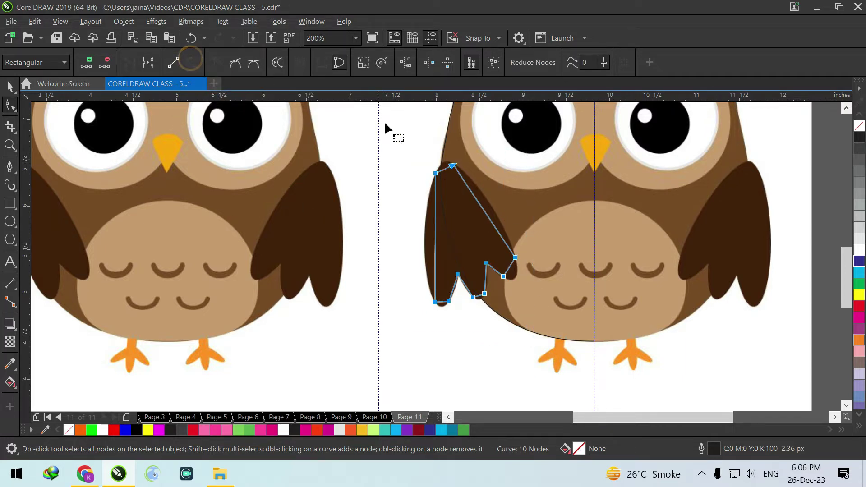
# - Bend the short segment at the wing's top upward so it follows the rounded shoulder
pyautogui.scroll(4, 436, 153)
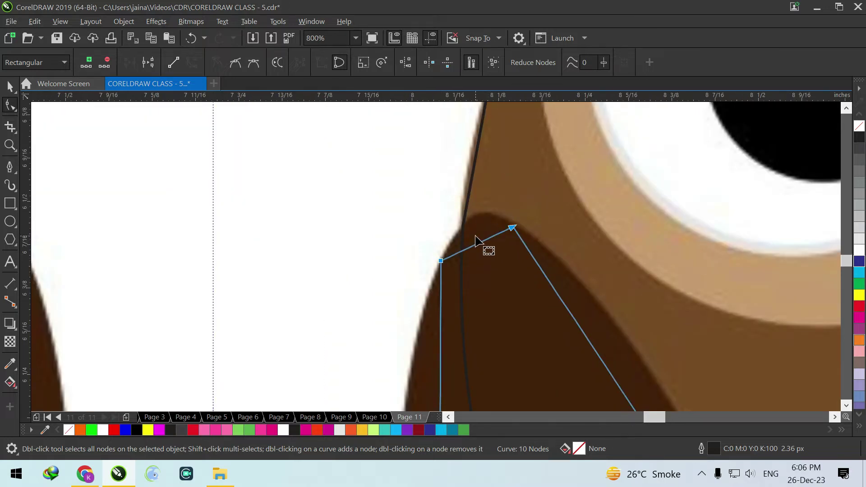
pyautogui.scroll(2, 480, 241)
pyautogui.moveTo(483, 257); pyautogui.dragTo(459, 191)
pyautogui.scroll(-1, 431, 169)
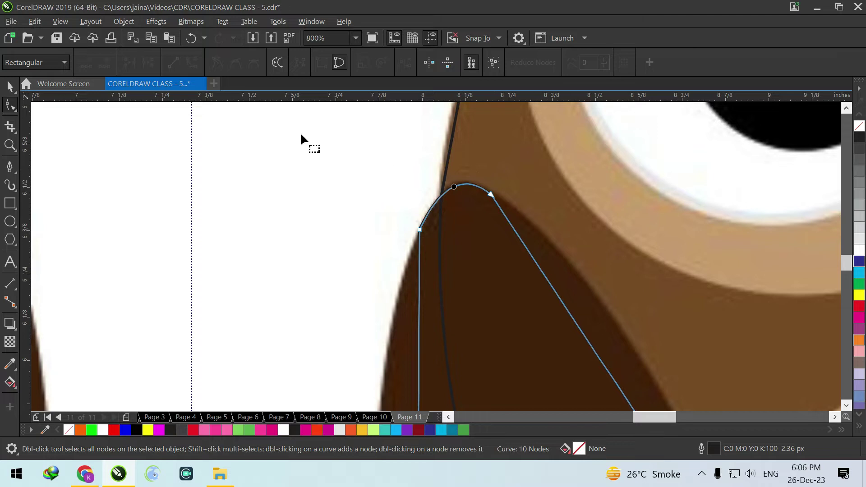
# - Bend the long inner segment of the wing outward to follow the wing's edge, and select the top node to check the join
pyautogui.scroll(-1, 315, 141)
pyautogui.scroll(1, 464, 207)
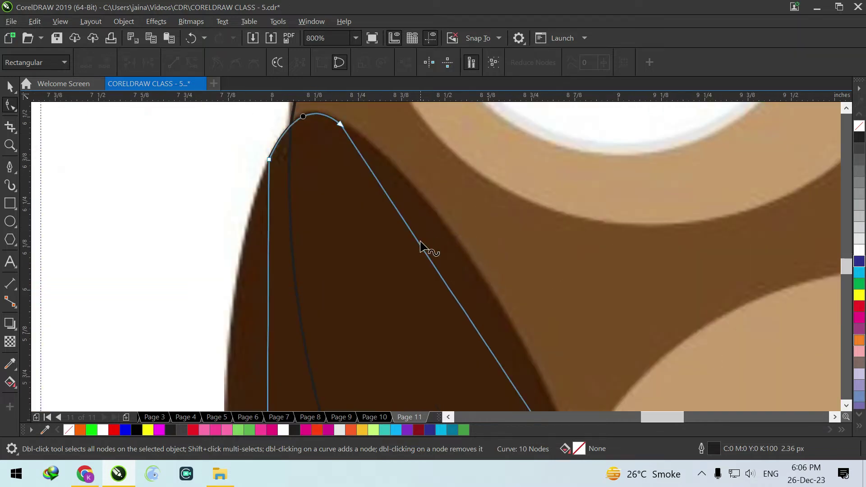
pyautogui.moveTo(420, 253); pyautogui.dragTo(443, 219)
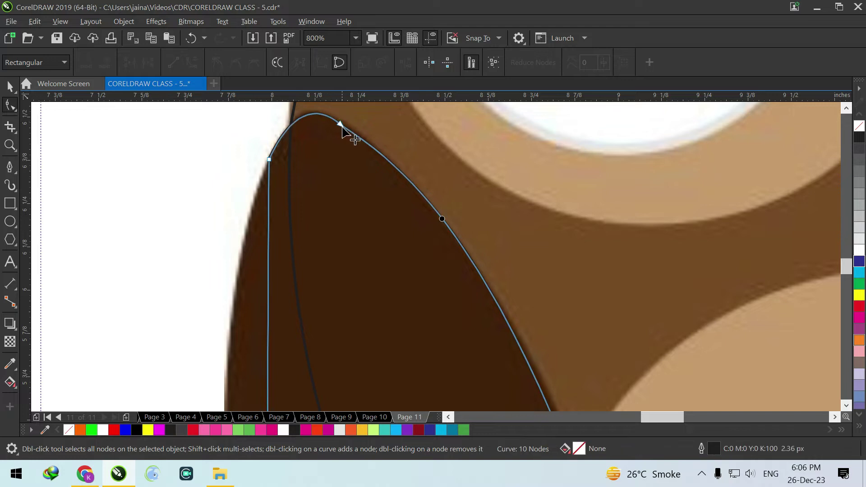
pyautogui.scroll(-1, 343, 130)
pyautogui.scroll(1, 338, 122)
pyautogui.scroll(1, 354, 156)
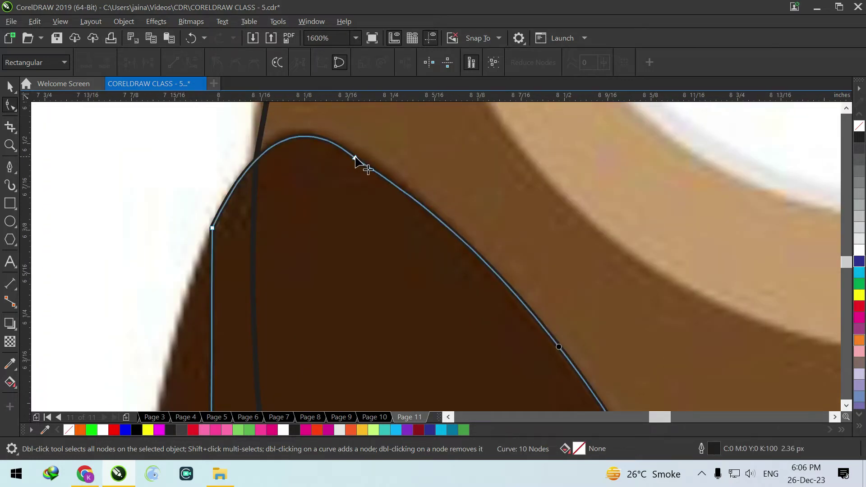
pyautogui.click(357, 158)
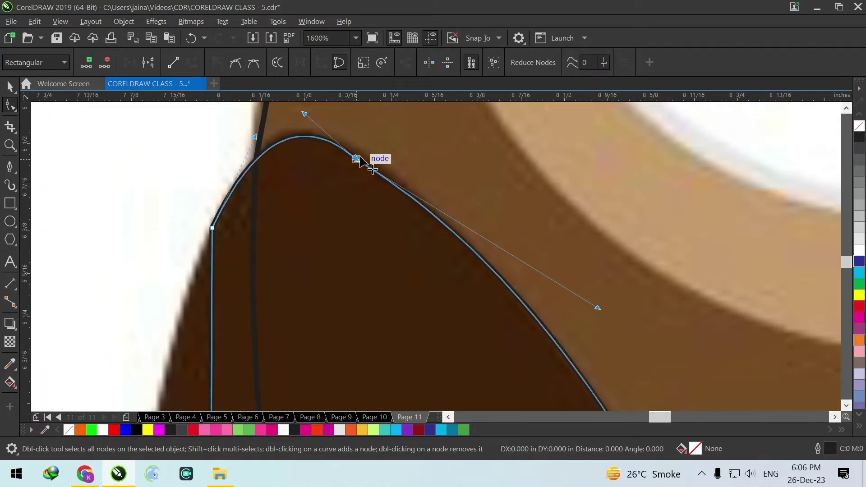
pyautogui.scroll(-2, 418, 126)
pyautogui.scroll(1, 350, 234)
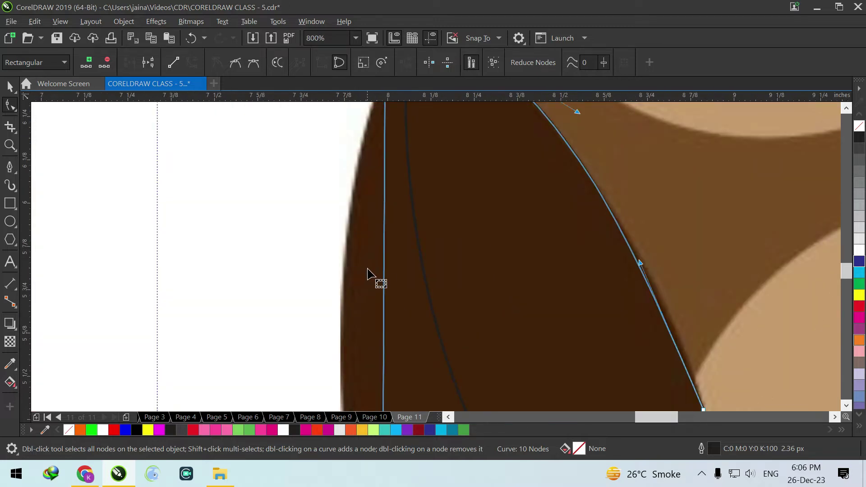
# - Bend the wing's long outer segment to its outer edge, and adjust the lower node's handle so the curve fits the outer feather
pyautogui.moveTo(383, 269); pyautogui.dragTo(343, 292)
pyautogui.scroll(-1, 437, 180)
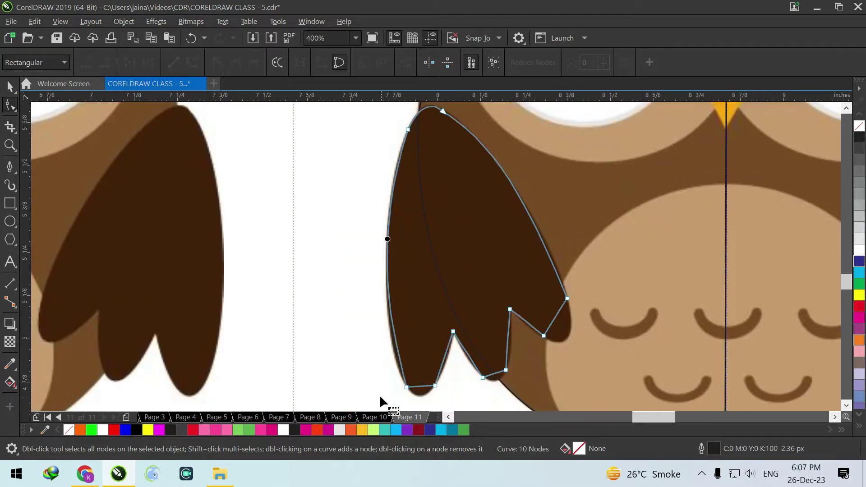
pyautogui.scroll(1, 381, 400)
pyautogui.click(432, 377)
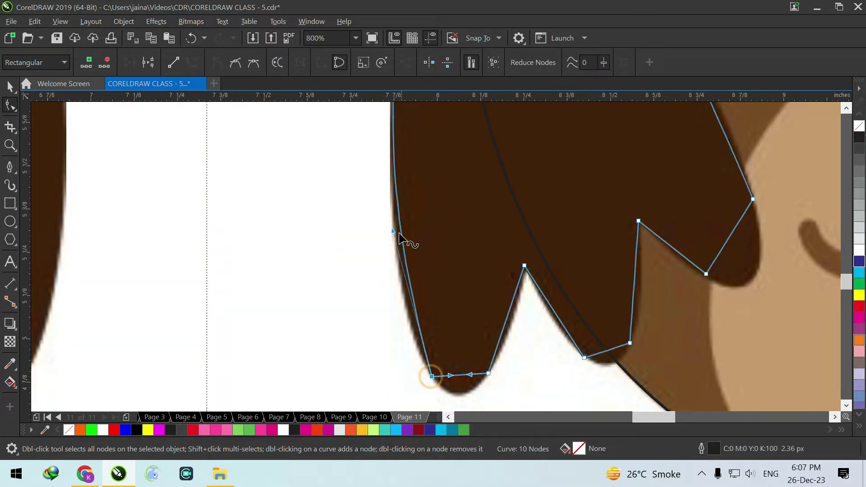
pyautogui.moveTo(389, 262); pyautogui.dragTo(390, 311)
pyautogui.scroll(-1, 442, 242)
pyautogui.scroll(2, 476, 291)
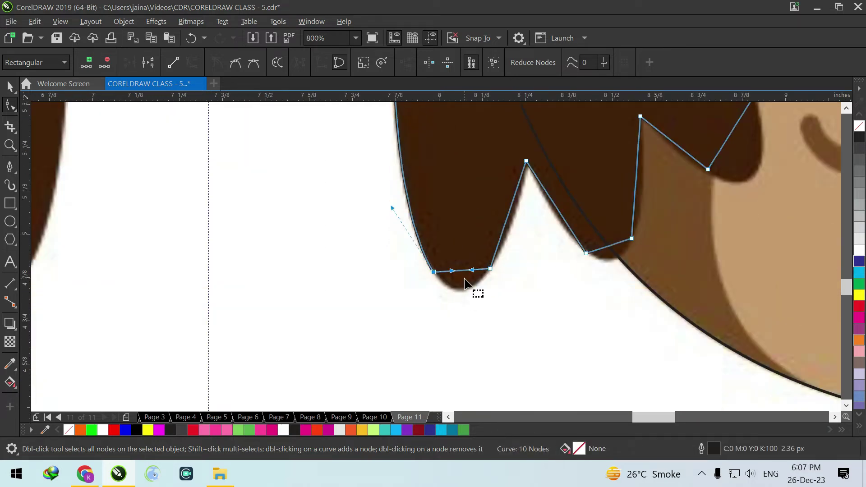
# - Curve the outer feather's bottom segment around its tip and bend its inner side to match the feather
pyautogui.moveTo(462, 269); pyautogui.dragTo(464, 312)
pyautogui.scroll(-1, 450, 331)
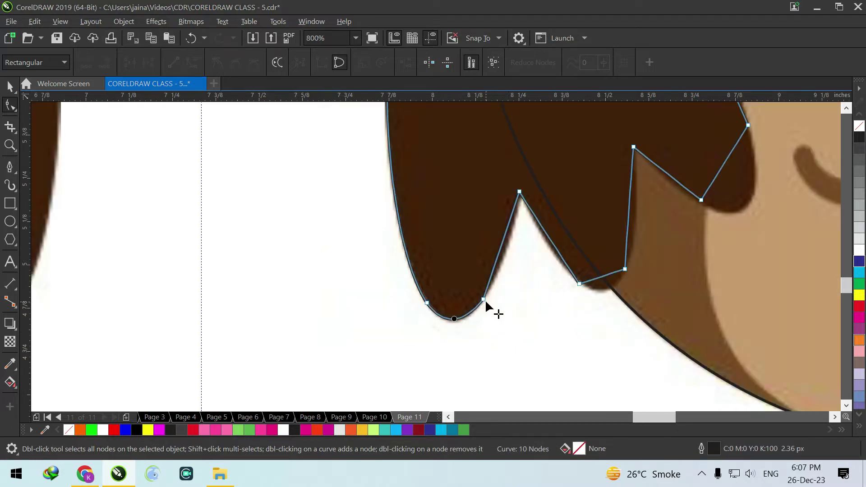
pyautogui.scroll(1, 489, 305)
pyautogui.moveTo(520, 192); pyautogui.dragTo(523, 196)
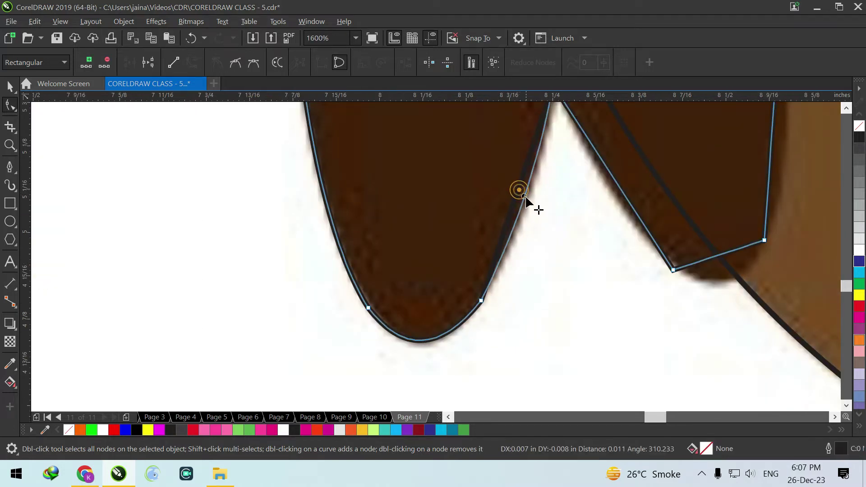
pyautogui.scroll(-2, 487, 251)
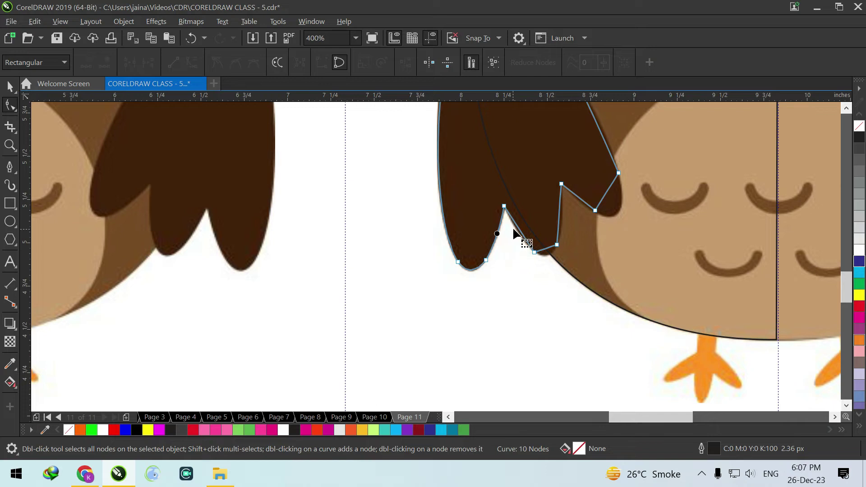
# - Bend the middle feather's outer side and its bottom segment so they follow the feather's rounded tip
pyautogui.scroll(1, 520, 234)
pyautogui.scroll(1, 527, 234)
pyautogui.moveTo(526, 240); pyautogui.dragTo(522, 246)
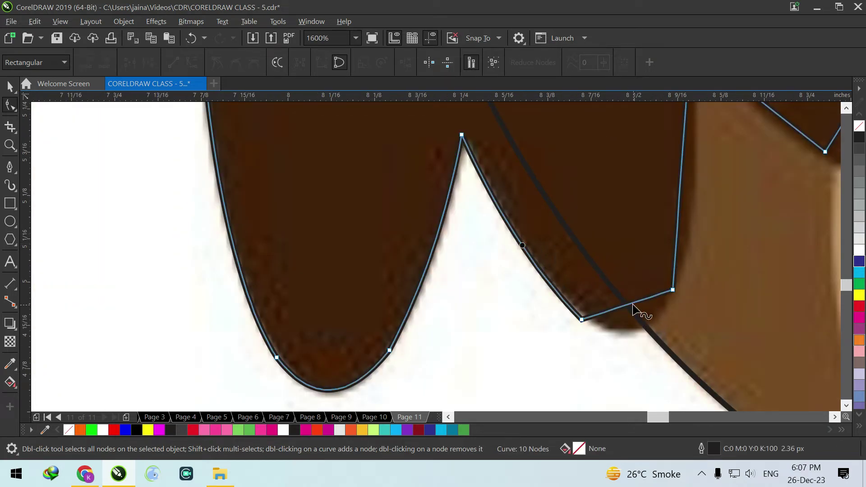
pyautogui.click(632, 306)
pyautogui.scroll(-2, 508, 344)
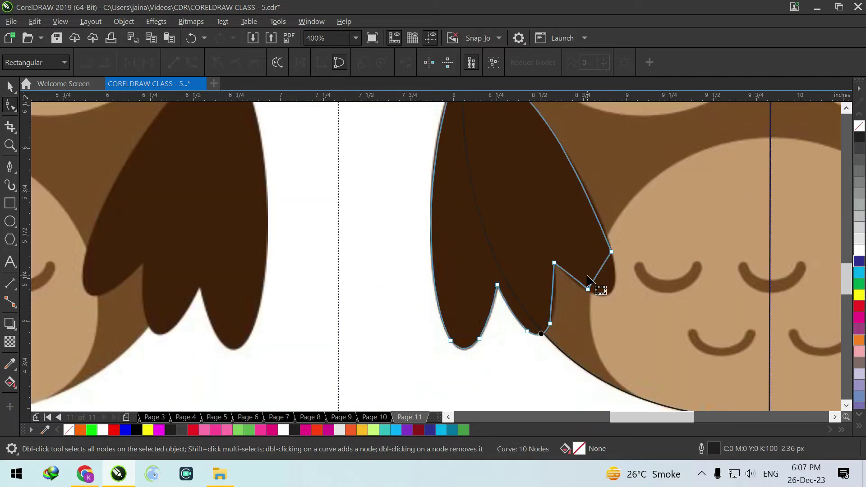
# - Bend the middle feather's inner side, then curve the inner feather's lower edge and rounded tip to match the reference
pyautogui.scroll(1, 545, 293)
pyautogui.moveTo(559, 307); pyautogui.dragTo(564, 305)
pyautogui.scroll(1, 599, 251)
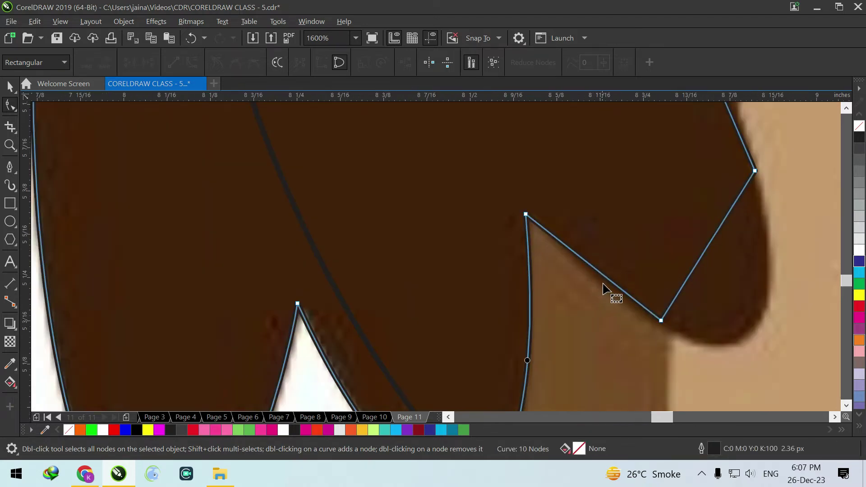
pyautogui.moveTo(608, 283); pyautogui.dragTo(611, 293)
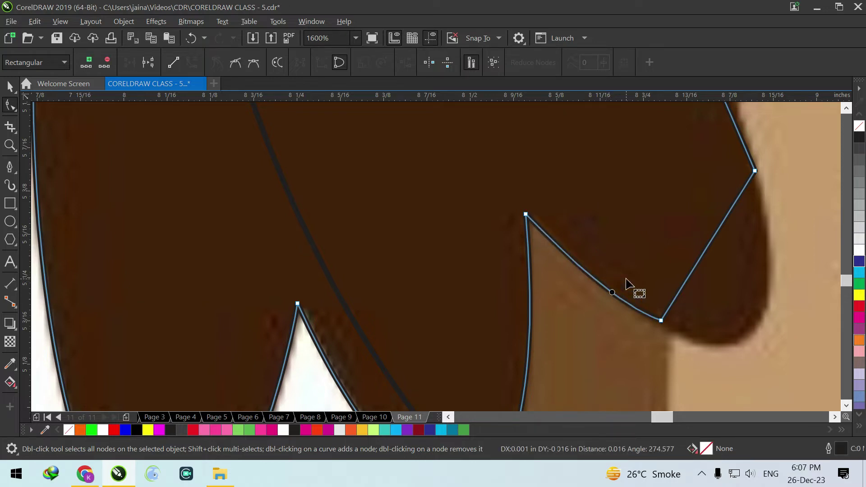
pyautogui.moveTo(713, 237); pyautogui.dragTo(750, 328)
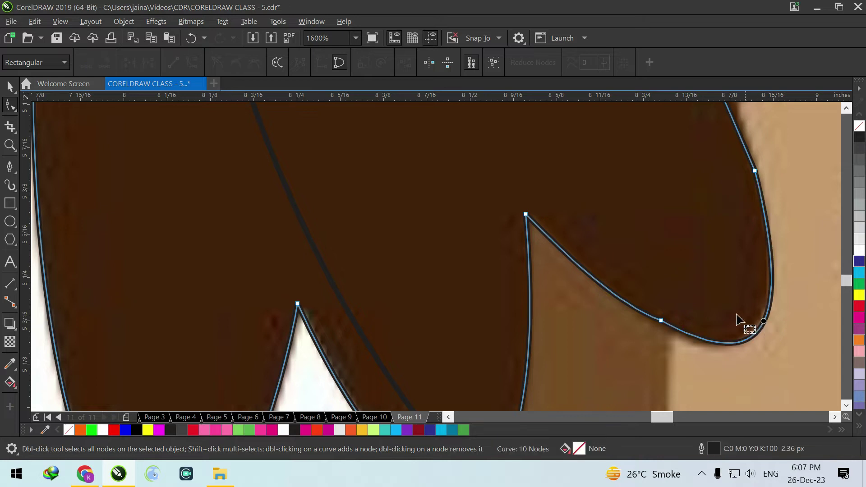
pyautogui.scroll(-2, 672, 332)
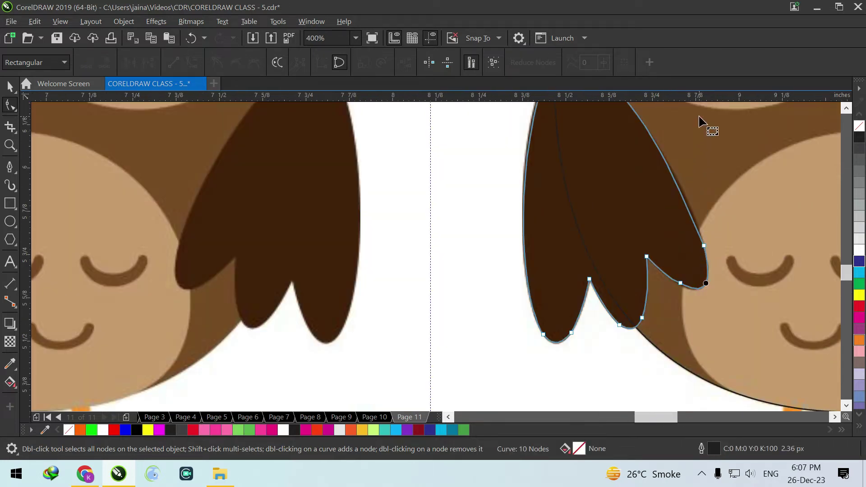
# - Bend the lower part of the wing's long inner side outward to follow the wing's edge
pyautogui.scroll(1, 704, 126)
pyautogui.moveTo(661, 270); pyautogui.dragTo(667, 276)
pyautogui.scroll(-2, 580, 270)
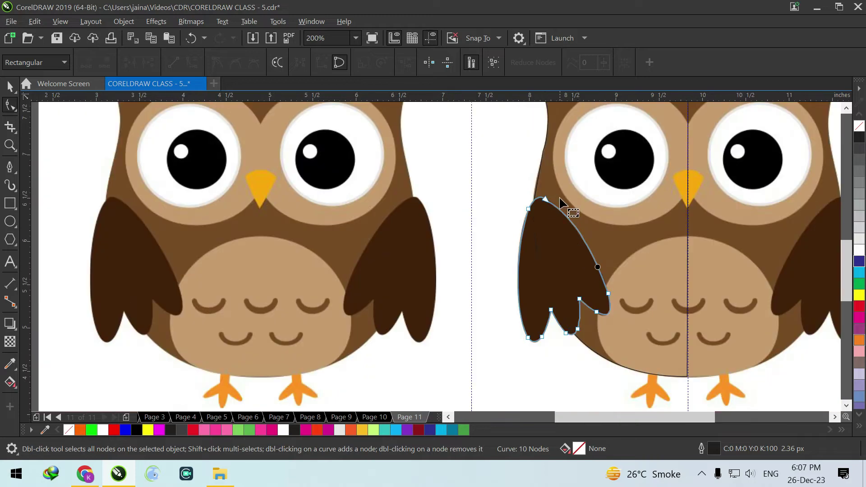
pyautogui.click(10, 84)
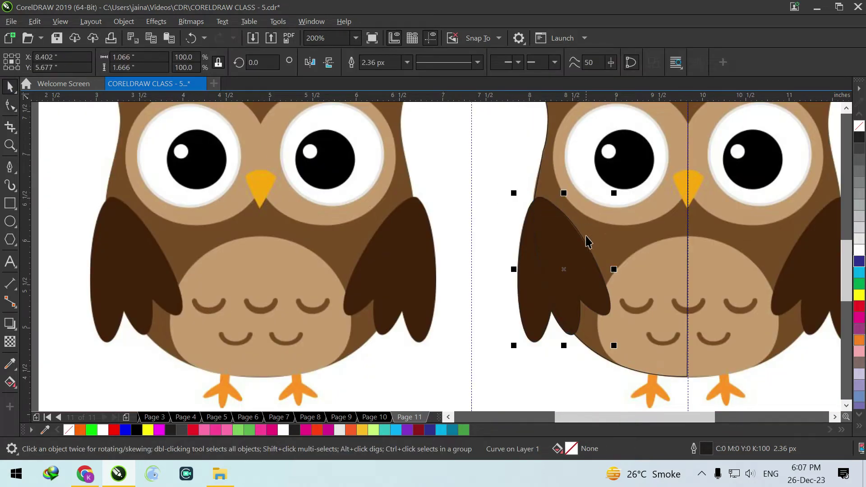
# - Adjust the handle of the wing's top node so the upper inner curve fits the wing's edge
pyautogui.scroll(1, 587, 239)
pyautogui.click(3, 107)
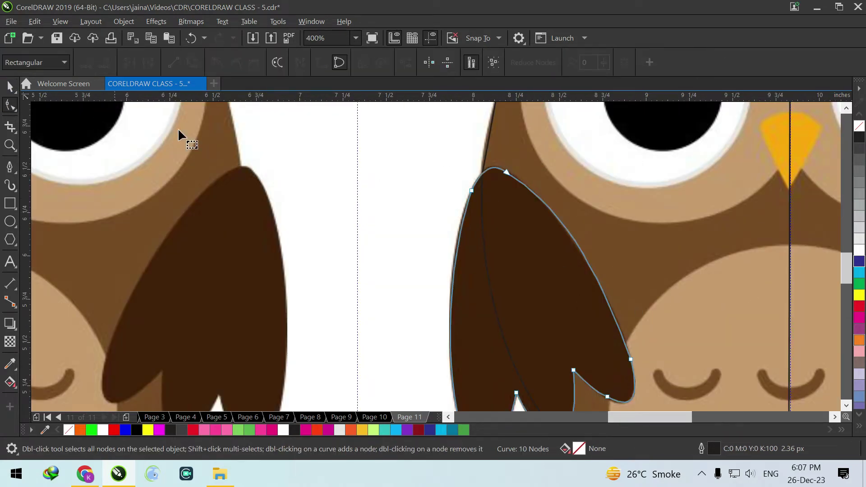
pyautogui.scroll(1, 618, 239)
pyautogui.click(408, 121)
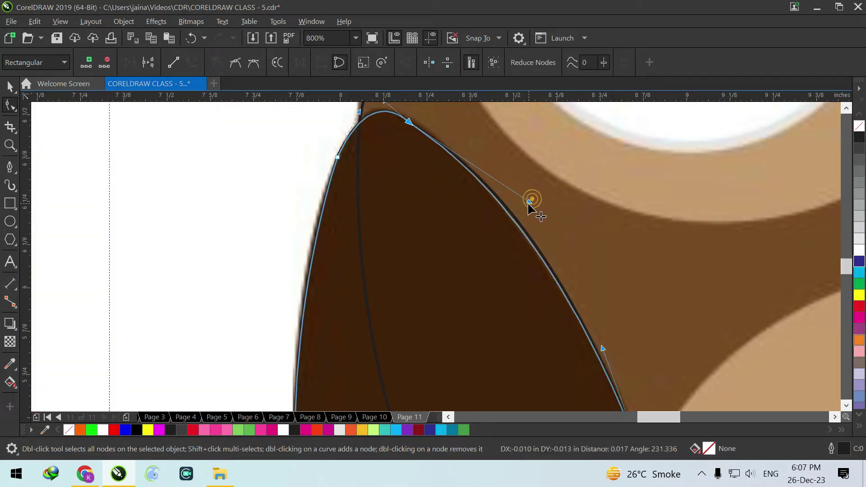
pyautogui.scroll(-2, 496, 190)
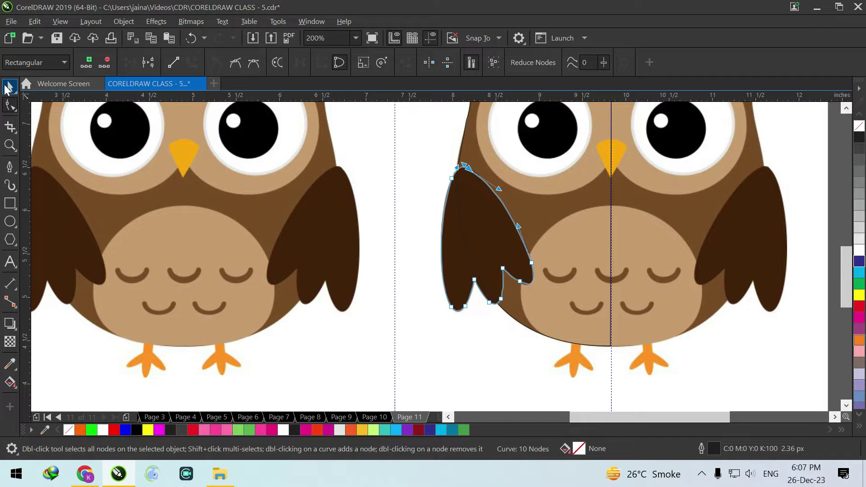
pyautogui.click(7, 87)
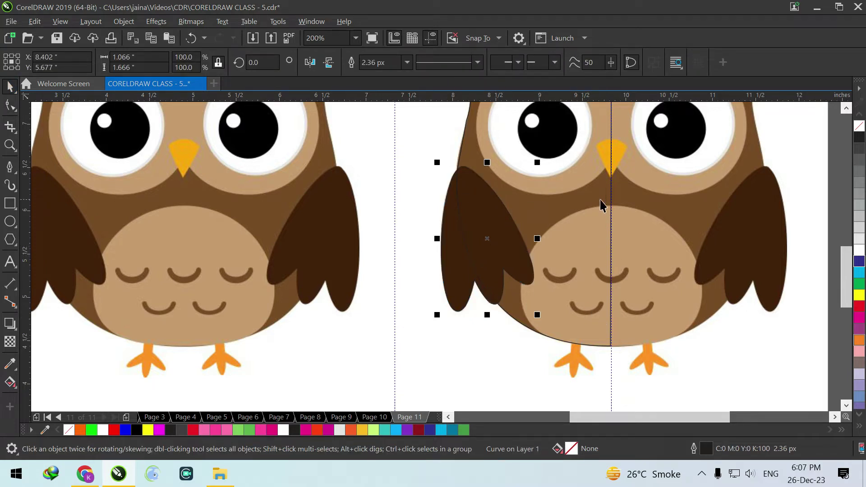
# - Start a Pen outline of the belly's left half at its top centre and curve it along the upper-left edge
pyautogui.click(9, 168)
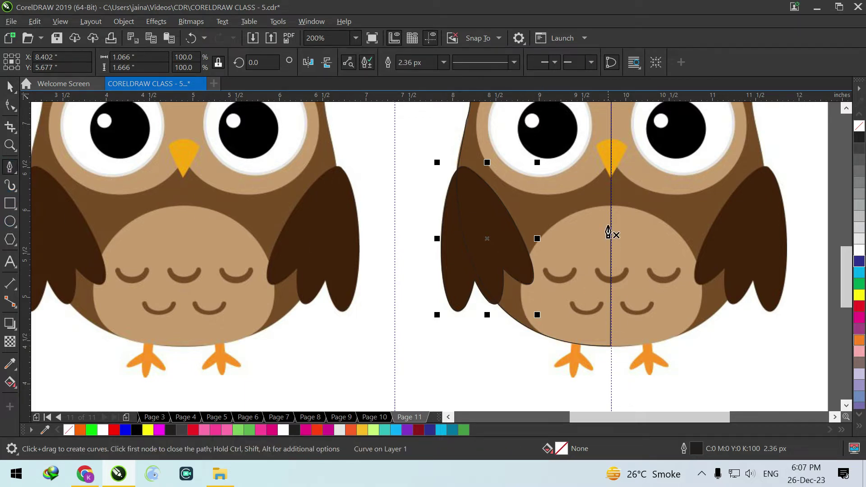
pyautogui.scroll(2, 611, 209)
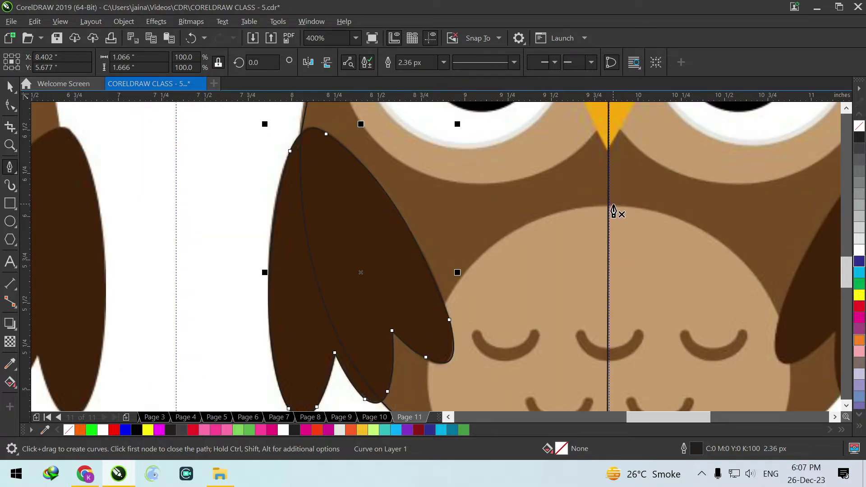
pyautogui.click(613, 207)
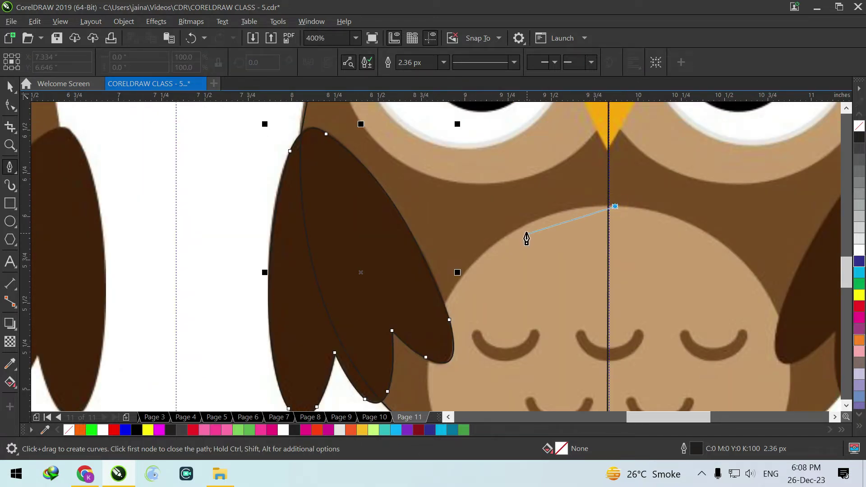
pyautogui.moveTo(520, 228); pyautogui.dragTo(515, 242)
pyautogui.click(460, 253)
pyautogui.press('Escape')
pyautogui.hotkey('ctrl', 'z')
pyautogui.scroll(-2, 505, 205)
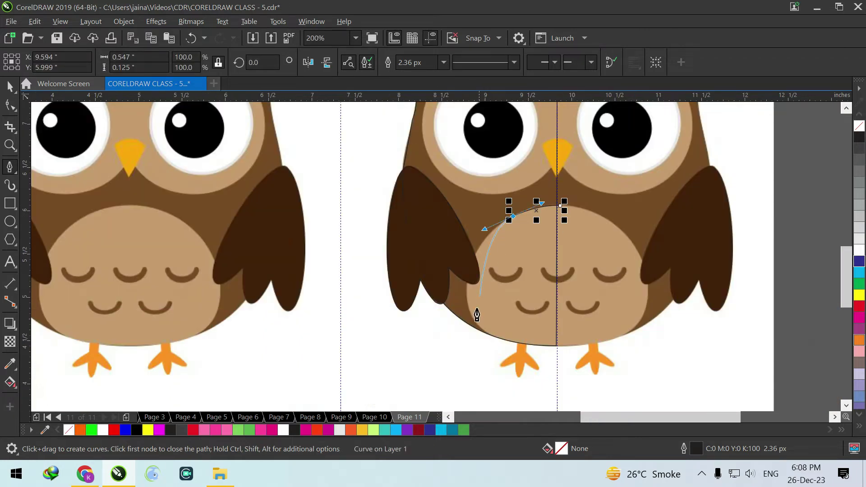
# - Continue the belly outline down its left side and along the bottom to the centre line, and close it at the starting node
pyautogui.moveTo(468, 304); pyautogui.dragTo(477, 336)
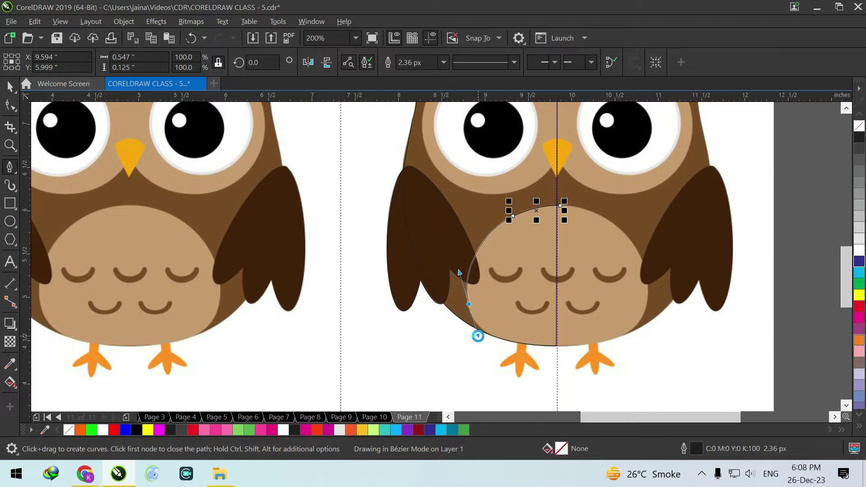
pyautogui.scroll(1, 551, 355)
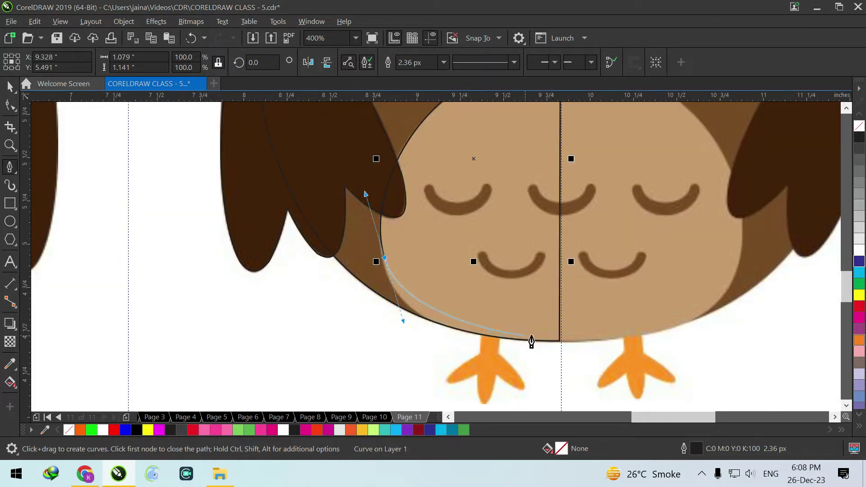
pyautogui.moveTo(559, 341)
pyautogui.mouseDown()
pyautogui.moveTo(650, 343)
pyautogui.moveTo(652, 328)
pyautogui.moveTo(667, 335)
pyautogui.moveTo(676, 356)
pyautogui.moveTo(705, 369)
pyautogui.moveTo(702, 363)
pyautogui.moveTo(713, 392)
pyautogui.moveTo(703, 351)
pyautogui.mouseUp()
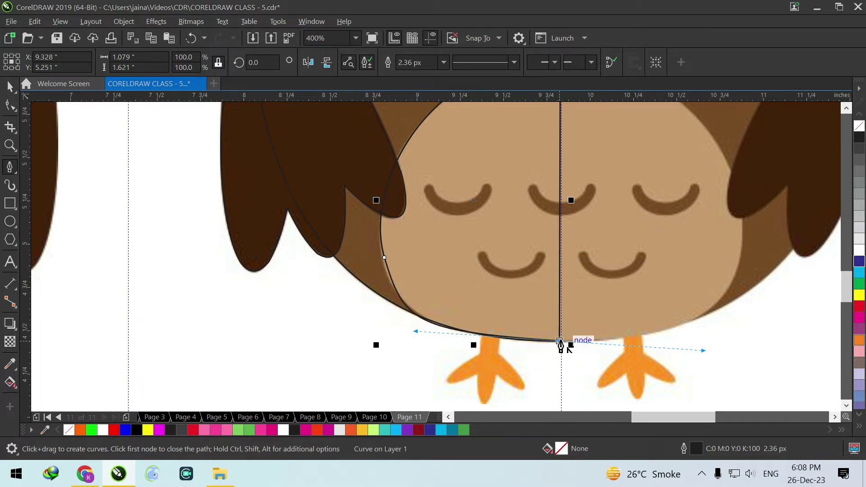
pyautogui.scroll(-3, 554, 382)
pyautogui.scroll(5, 541, 311)
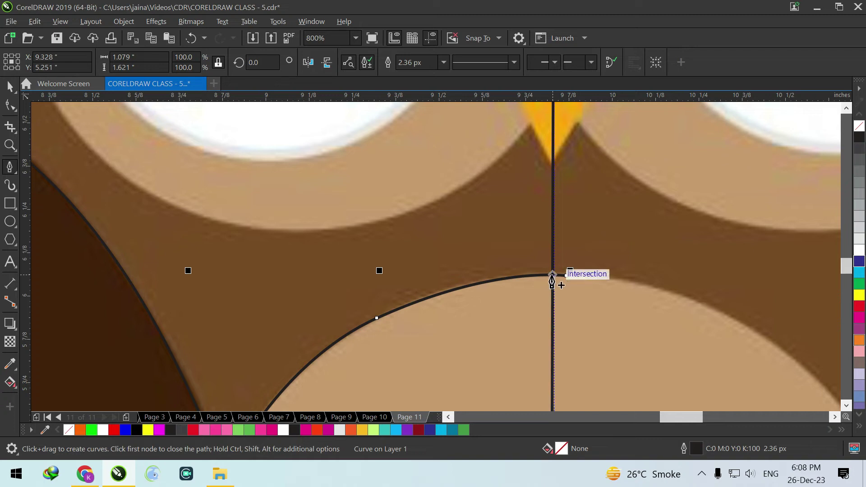
pyautogui.doubleClick(565, 277)
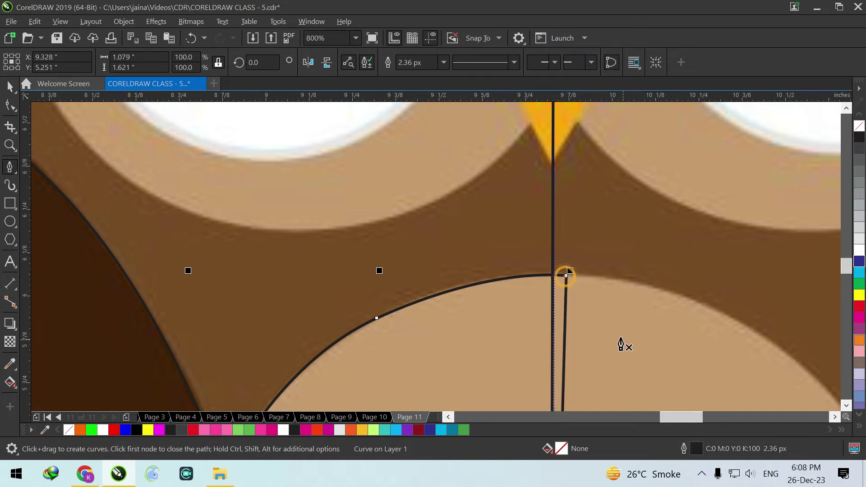
# - Move the belly outline's top node onto the vertical centre line so its straight side lies on that line
pyautogui.scroll(2, 523, 275)
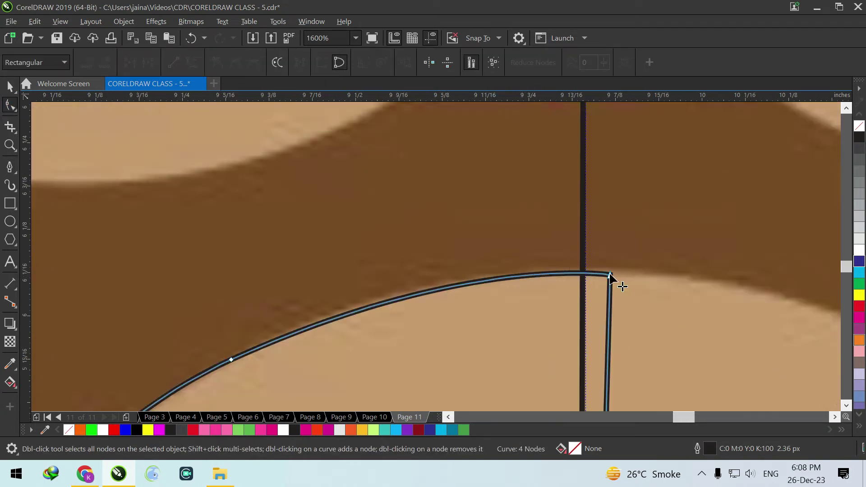
pyautogui.moveTo(609, 275); pyautogui.dragTo(587, 263)
pyautogui.scroll(-2, 593, 284)
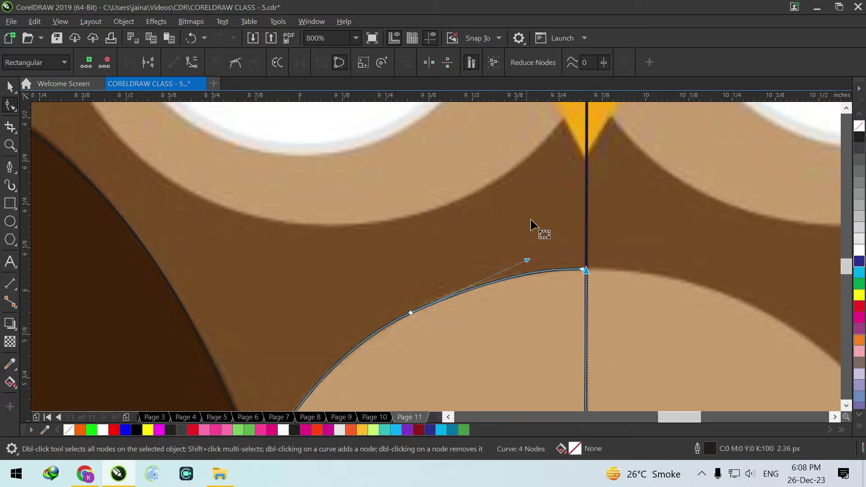
pyautogui.scroll(-2, 528, 224)
pyautogui.scroll(-2, 471, 216)
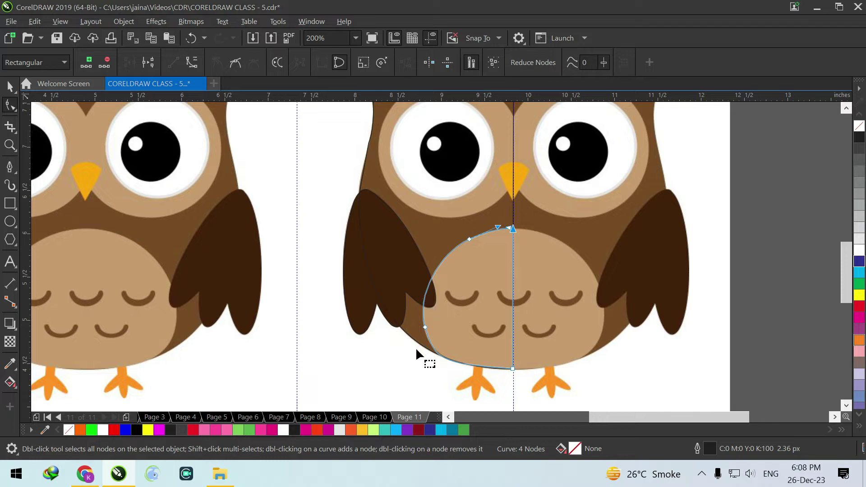
# - Reshape the belly's lower-left curve by bending its segment and adjusting the bottom node's handle to fit the rounded edge
pyautogui.scroll(6, 415, 350)
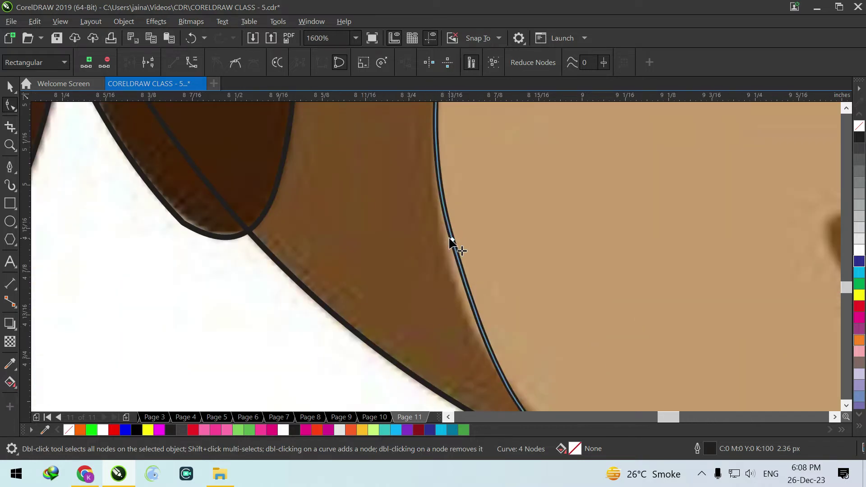
pyautogui.scroll(-2, 451, 237)
pyautogui.scroll(-2, 450, 254)
pyautogui.click(460, 242)
pyautogui.scroll(2, 481, 307)
pyautogui.moveTo(495, 329); pyautogui.dragTo(543, 308)
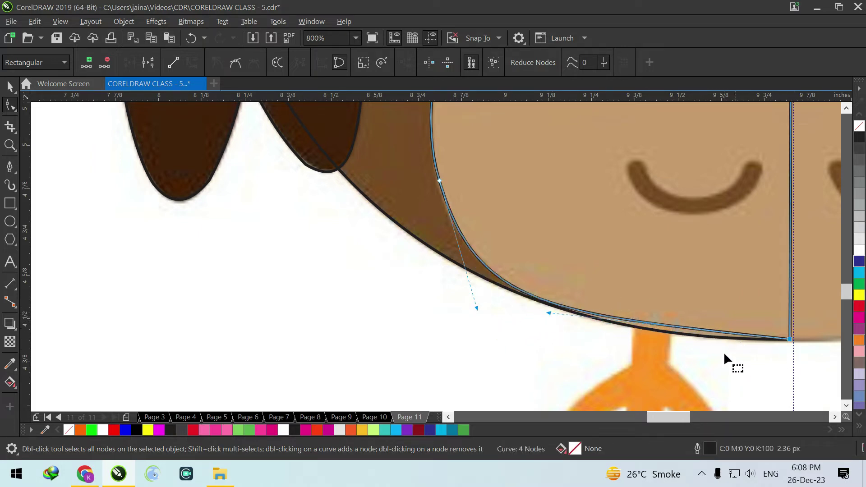
pyautogui.moveTo(548, 313); pyautogui.dragTo(694, 342)
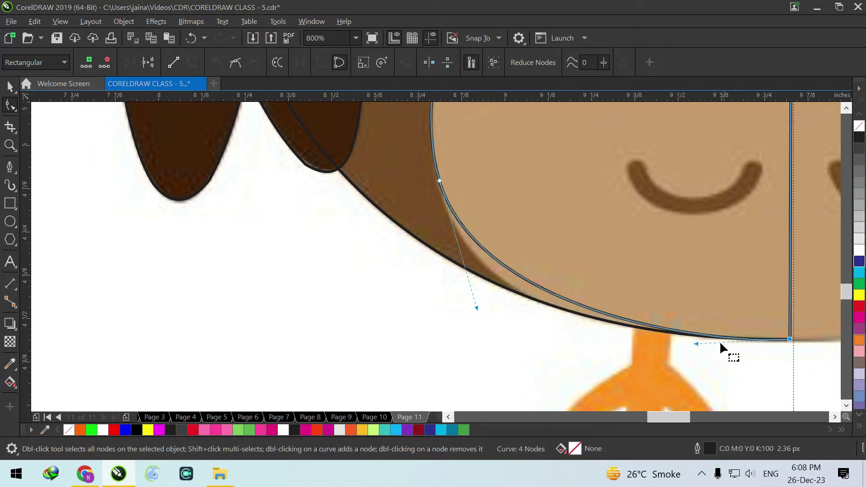
pyautogui.moveTo(506, 285); pyautogui.dragTo(595, 321)
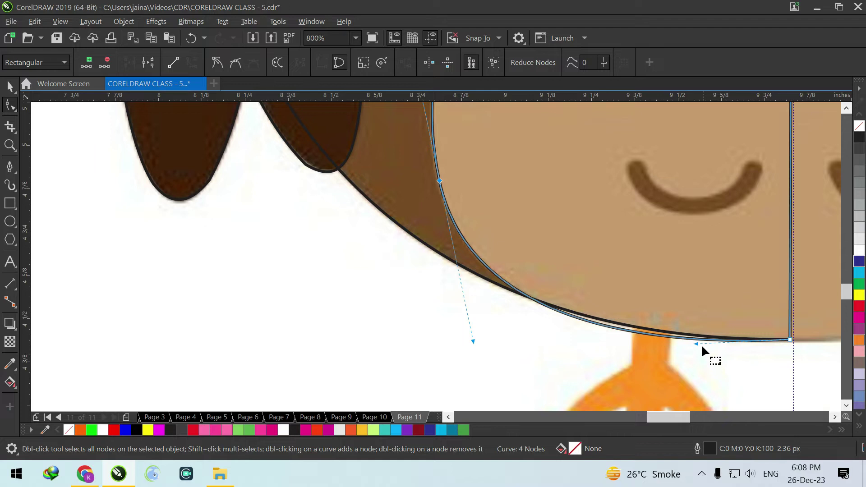
pyautogui.moveTo(696, 341); pyautogui.dragTo(697, 336)
pyautogui.scroll(-4, 567, 348)
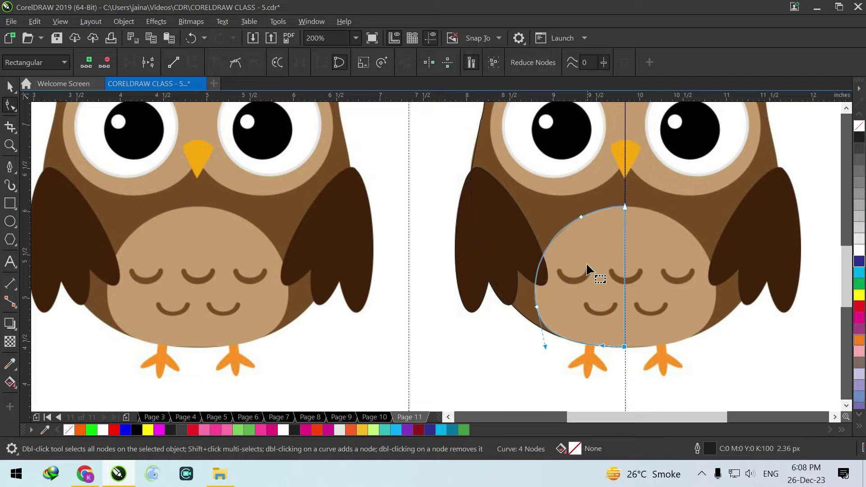
# - Start a Pen outline of the belly's upper-left curved mark, rounding its left end and following its upper edge
pyautogui.scroll(4, 631, 298)
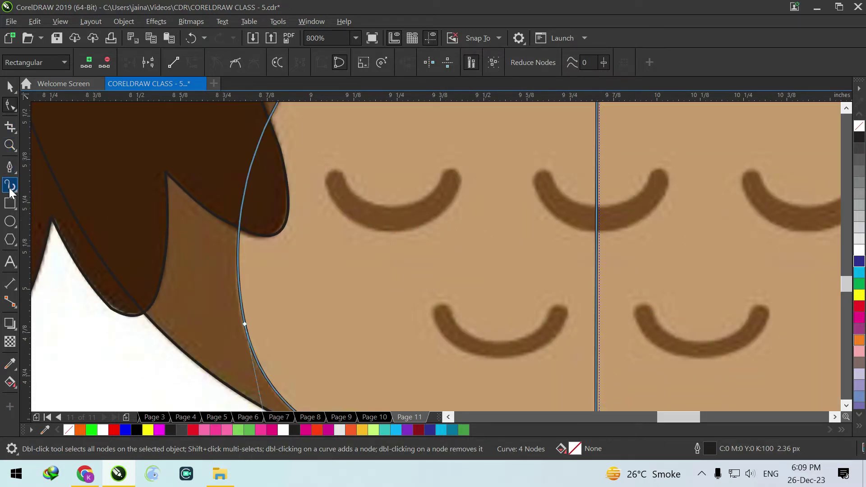
pyautogui.click(11, 166)
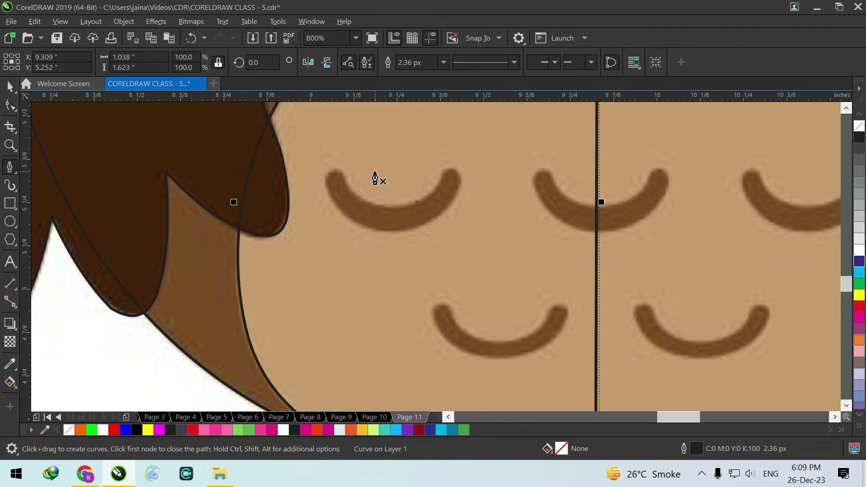
pyautogui.scroll(2, 371, 178)
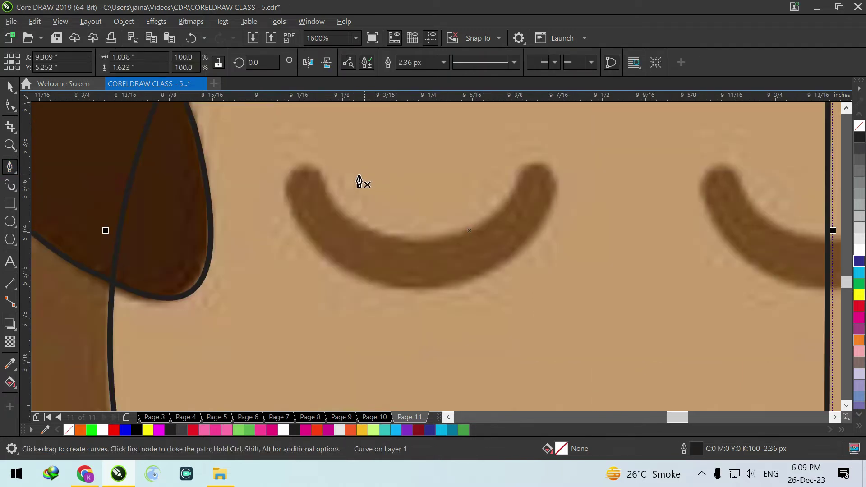
pyautogui.click(286, 182)
pyautogui.moveTo(322, 181); pyautogui.dragTo(339, 212)
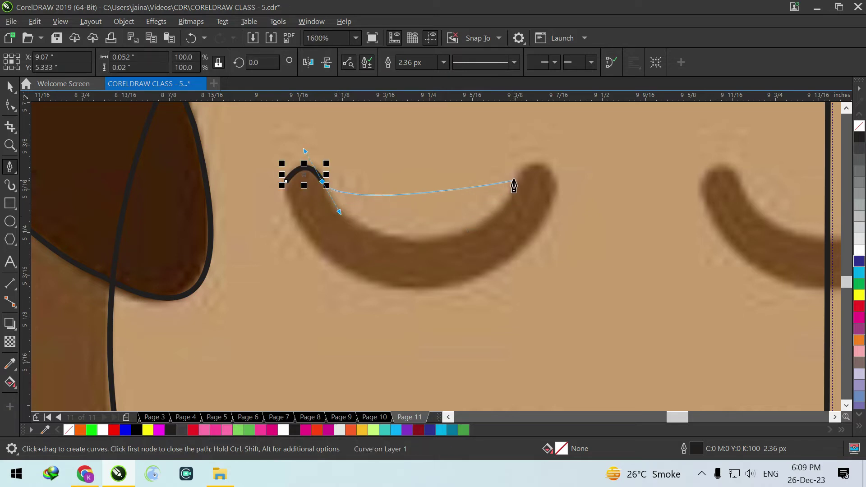
pyautogui.moveTo(525, 184); pyautogui.dragTo(648, 165)
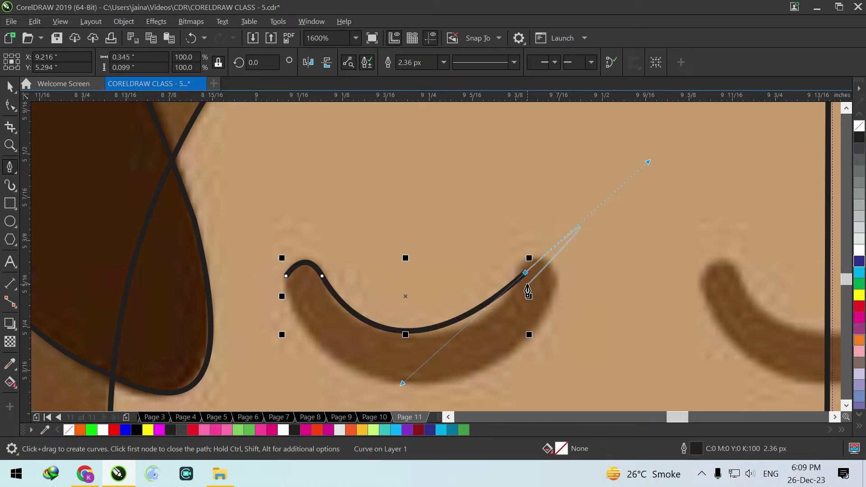
# - Continue the belly mark's outline around its right end and along the lower edge, closing it at the starting node
pyautogui.click(525, 274)
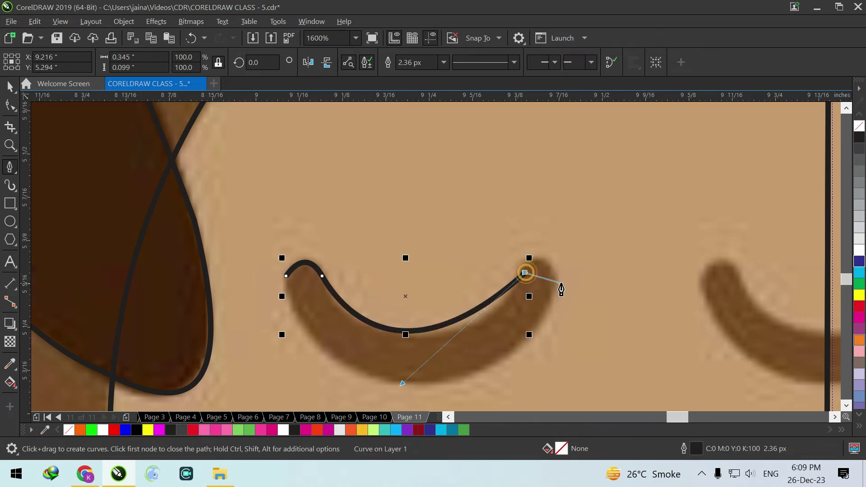
pyautogui.moveTo(554, 274); pyautogui.dragTo(568, 303)
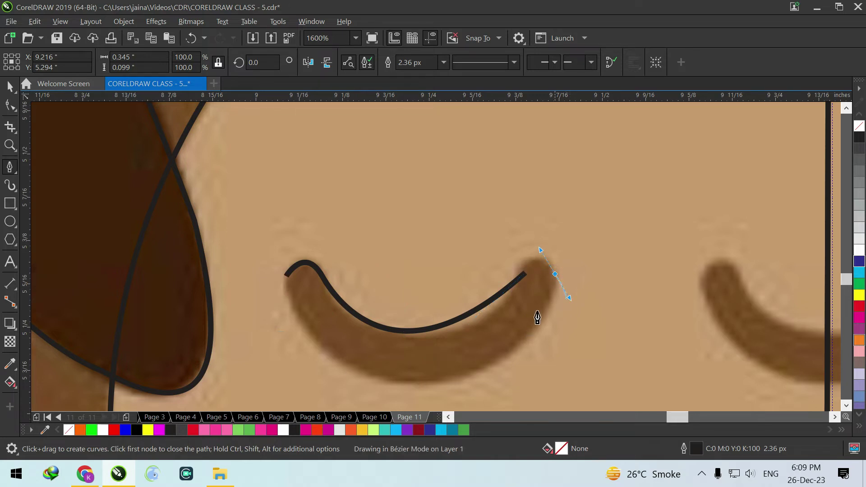
pyautogui.moveTo(469, 375); pyautogui.dragTo(419, 388)
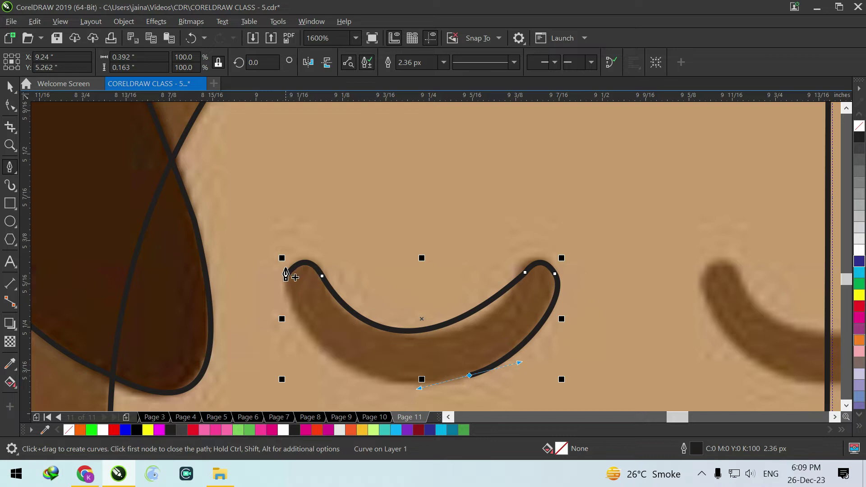
pyautogui.moveTo(286, 276); pyautogui.dragTo(288, 386)
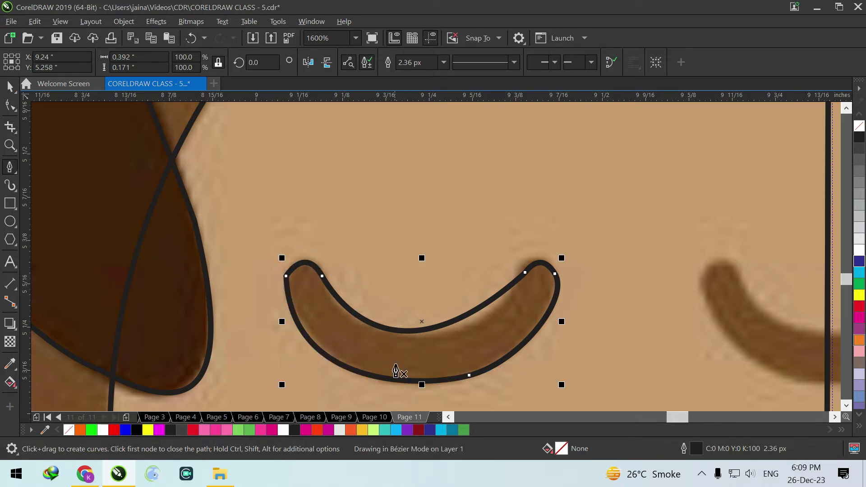
# - Reshape the belly mark's upper edge by adjusting the handles of its two inner nodes to follow the reference curve
pyautogui.click(10, 106)
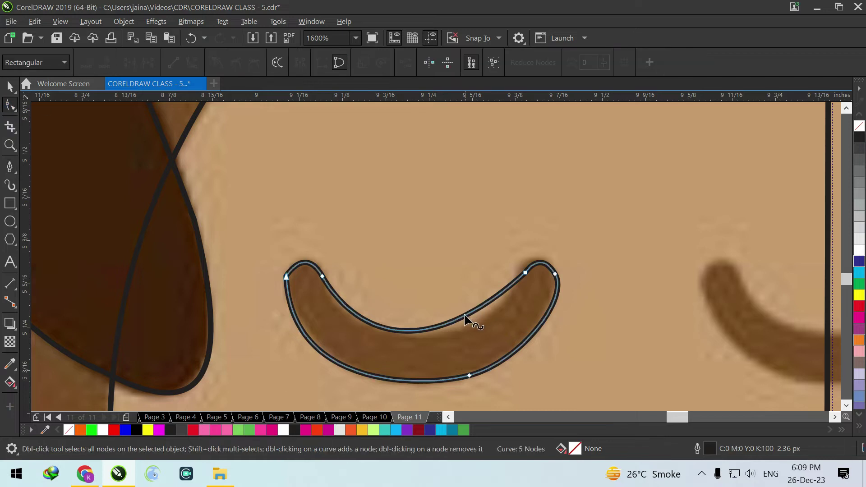
pyautogui.moveTo(524, 274); pyautogui.dragTo(434, 390)
pyautogui.moveTo(336, 307); pyautogui.dragTo(338, 316)
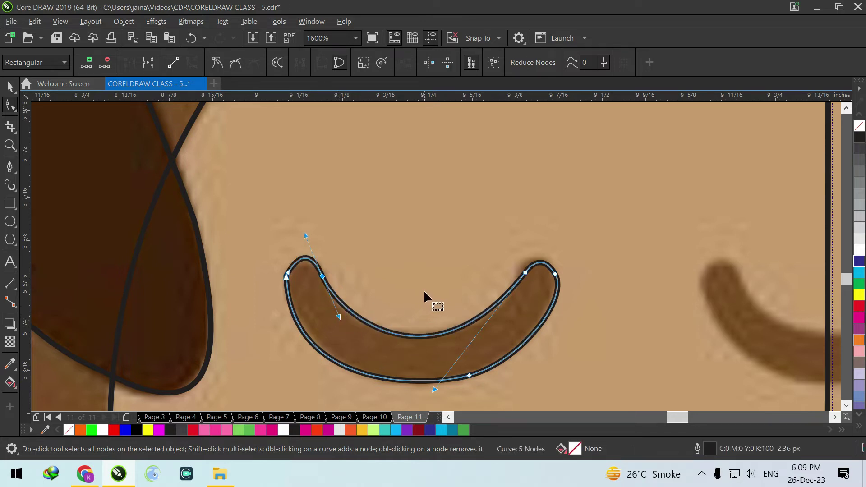
# - Place copies of the finished belly mark over the upper centre mark and the lower-left mark
pyautogui.click(10, 86)
pyautogui.scroll(-3, 367, 185)
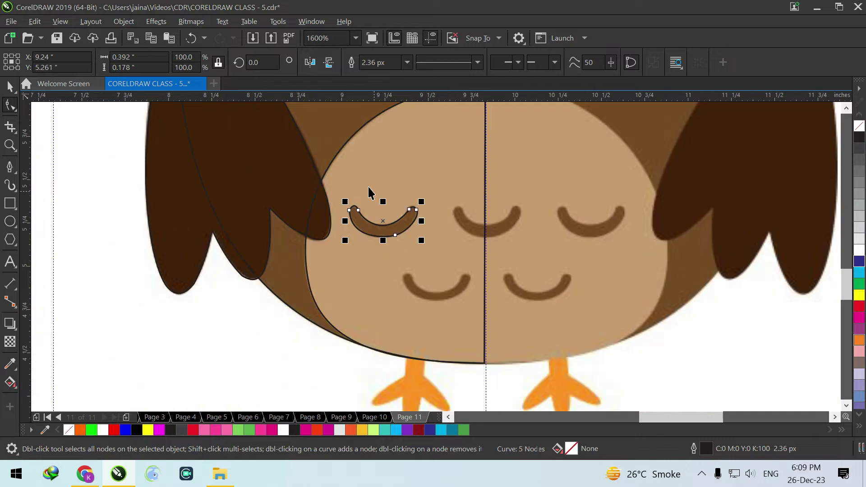
pyautogui.moveTo(382, 218); pyautogui.dragTo(488, 221)
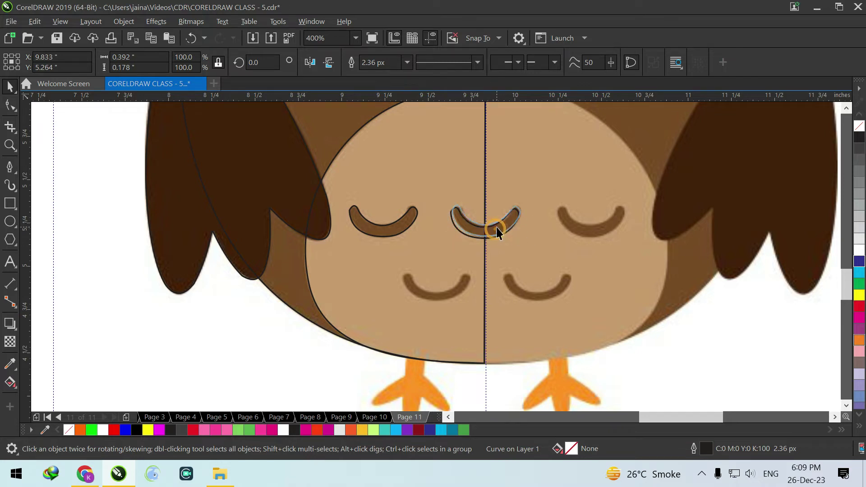
pyautogui.moveTo(499, 228); pyautogui.dragTo(437, 289)
pyautogui.scroll(-1, 410, 316)
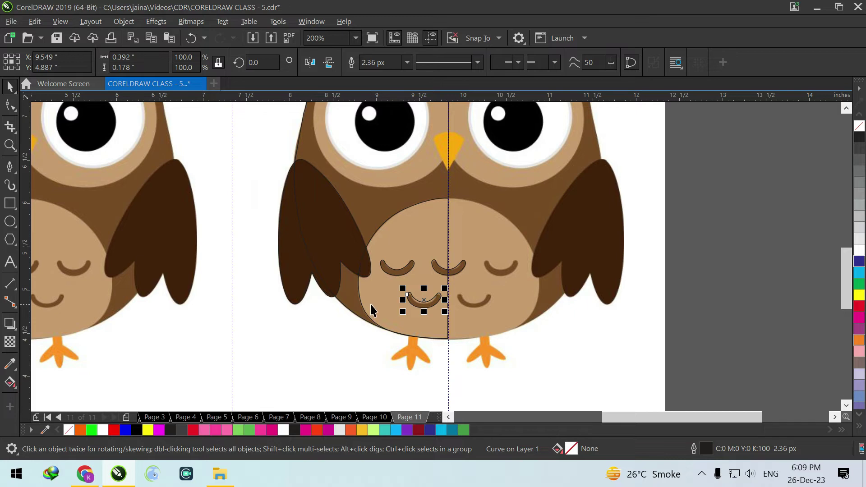
# - Draw the beak's left half as a closed Pen outline with a rounded upper corner and its straight side on the centre line
pyautogui.scroll(-1, 369, 309)
pyautogui.scroll(3, 355, 181)
pyautogui.scroll(-1, 369, 173)
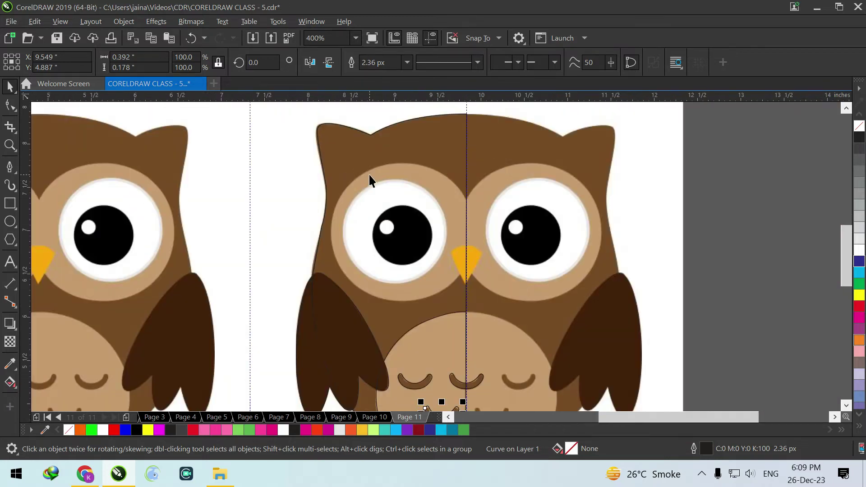
pyautogui.scroll(1, 472, 250)
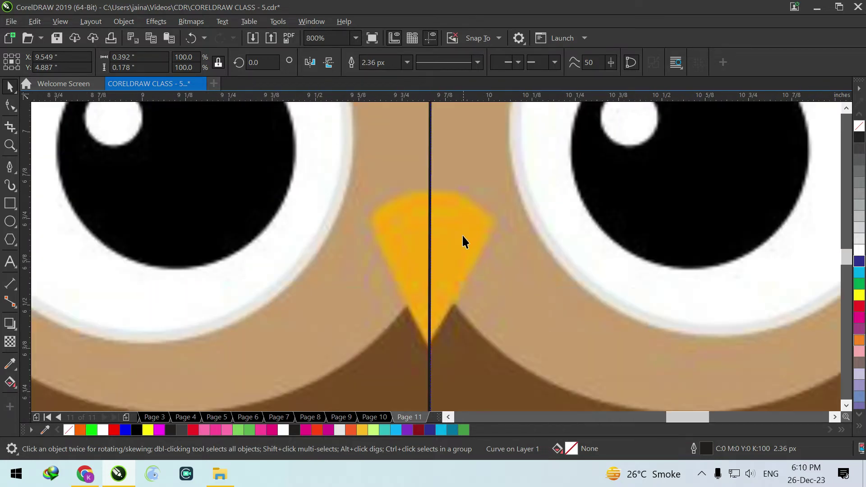
pyautogui.click(8, 169)
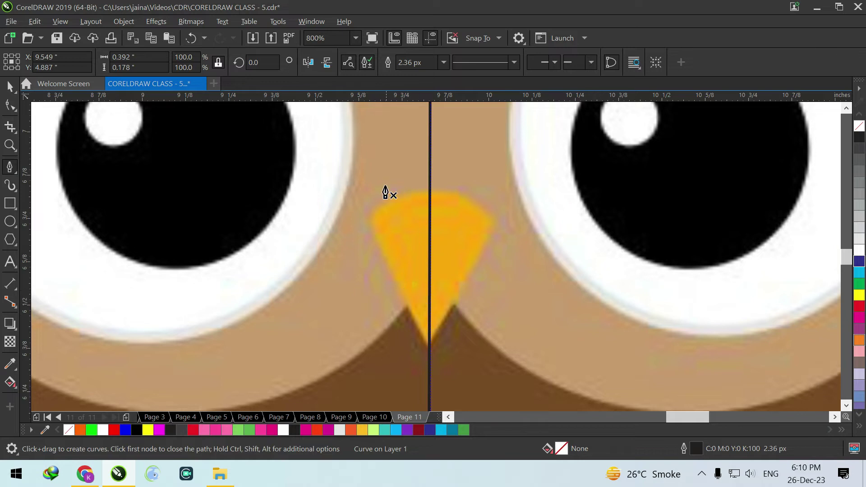
pyautogui.click(373, 232)
pyautogui.moveTo(384, 205); pyautogui.dragTo(397, 206)
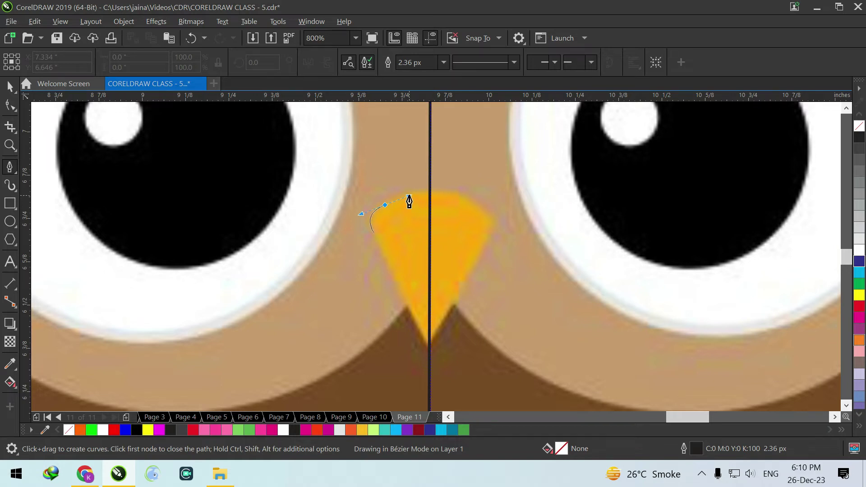
pyautogui.click(429, 195)
pyautogui.press('space')
pyautogui.click(429, 347)
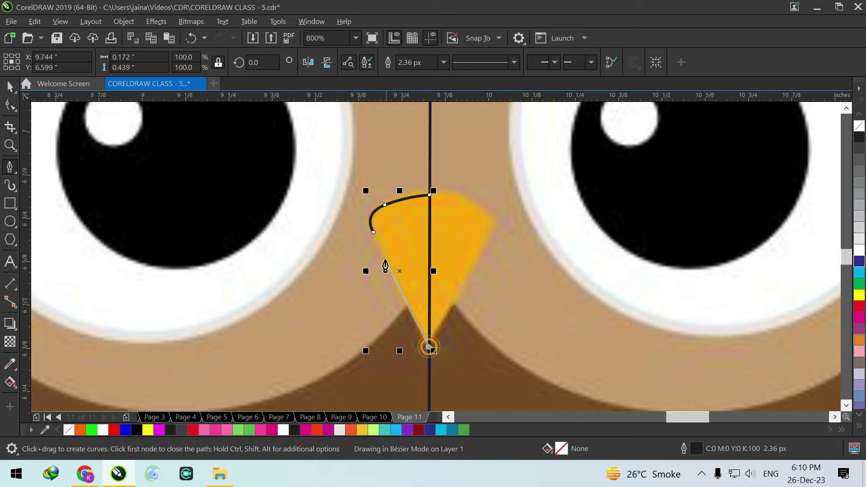
pyautogui.press('Escape')
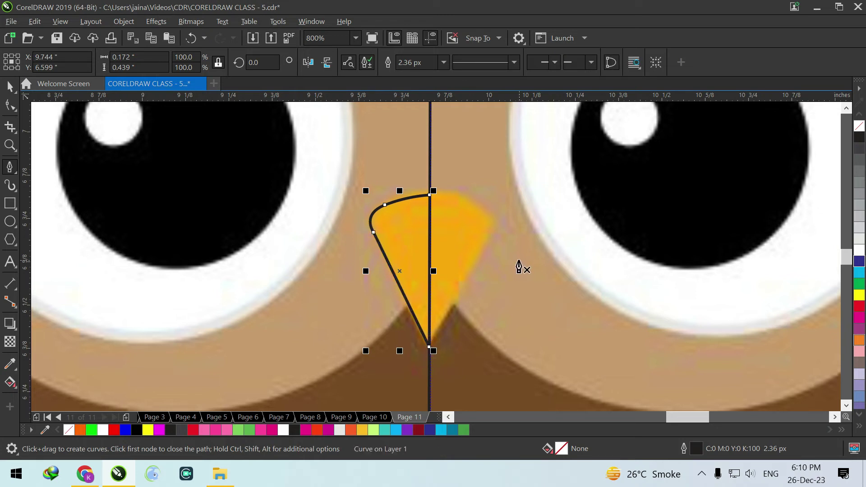
pyautogui.press('space')
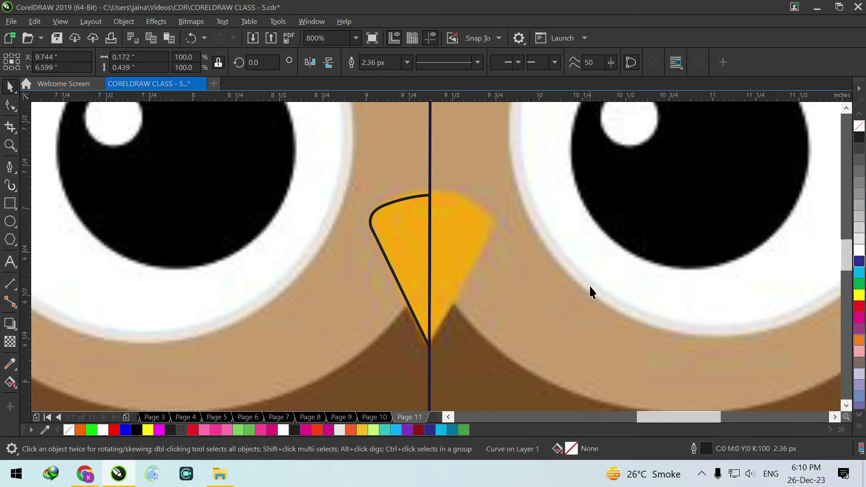
# - Draw a circle about 1.635 in across over the left eye's tan outer ring
pyautogui.scroll(-1, 589, 290)
pyautogui.scroll(-1, 461, 328)
pyautogui.scroll(1, 449, 287)
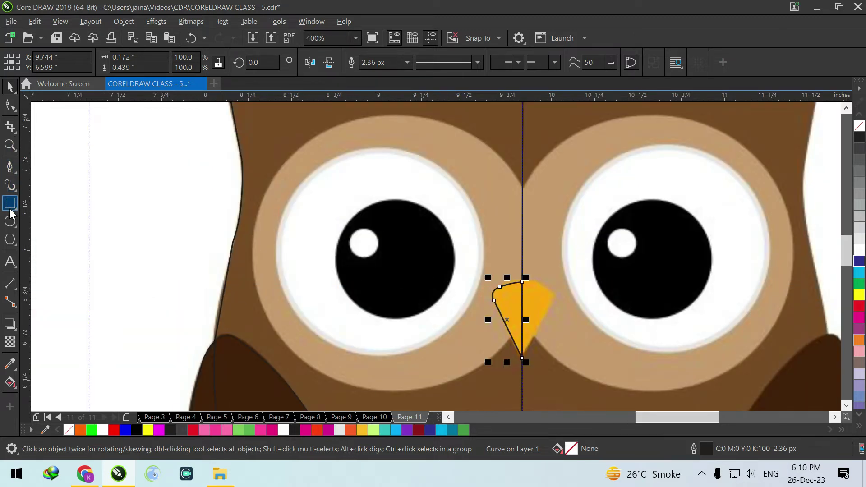
pyautogui.click(10, 221)
pyautogui.scroll(-1, 280, 217)
pyautogui.moveTo(262, 174)
pyautogui.mouseDown()
pyautogui.moveTo(405, 276)
pyautogui.moveTo(412, 323)
pyautogui.mouseUp()
pyautogui.press('space')
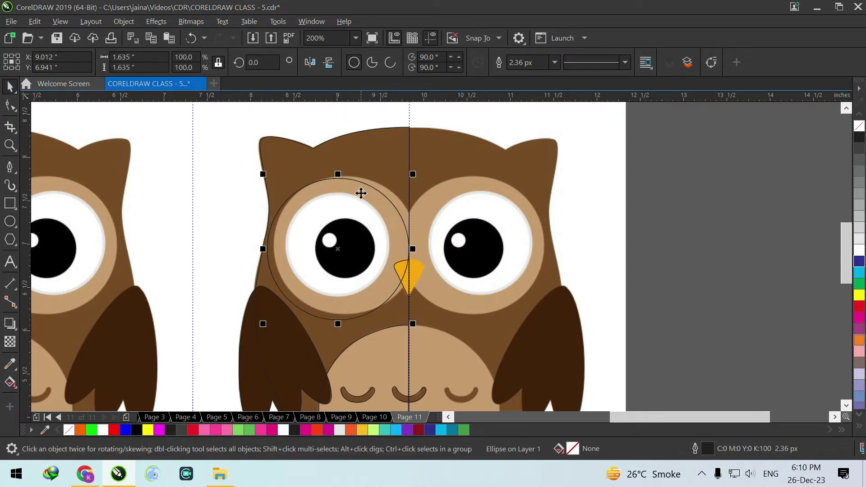
# - Move the circle onto the left eye's outer ring, reduce its height to about 1.609 in and nudge it into alignment
pyautogui.scroll(1, 314, 227)
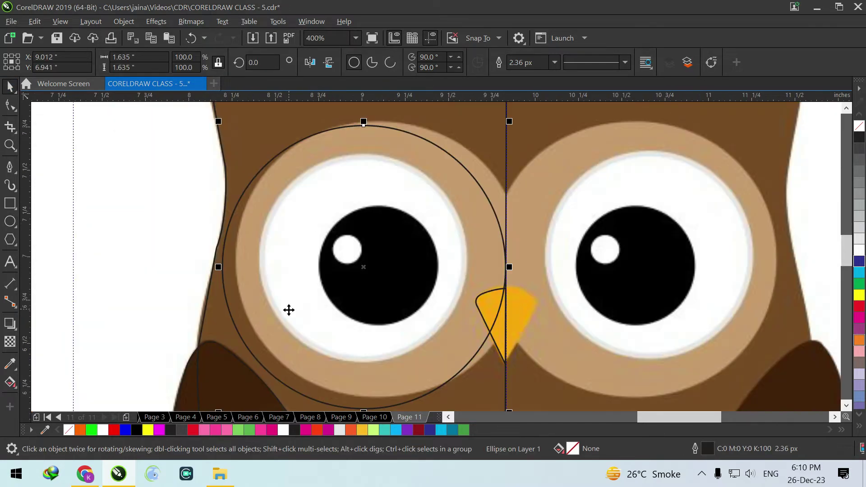
pyautogui.moveTo(288, 310)
pyautogui.mouseDown()
pyautogui.moveTo(303, 309)
pyautogui.moveTo(302, 301)
pyautogui.mouseUp()
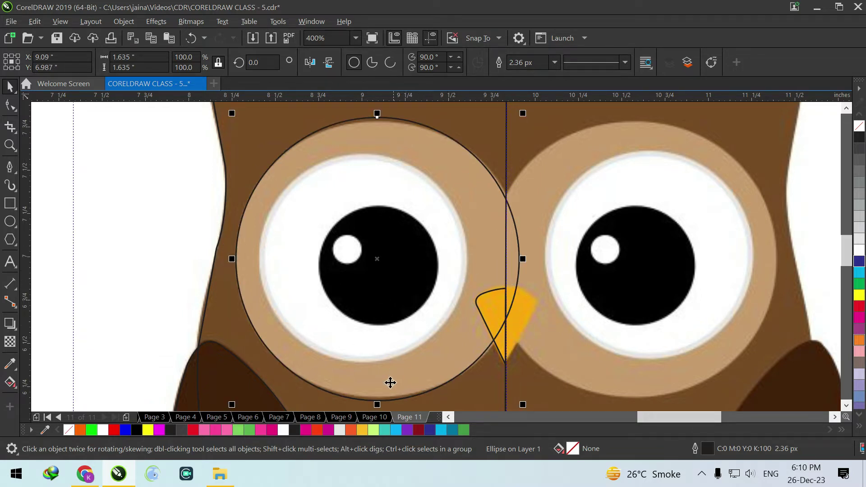
pyautogui.moveTo(377, 401); pyautogui.dragTo(382, 400)
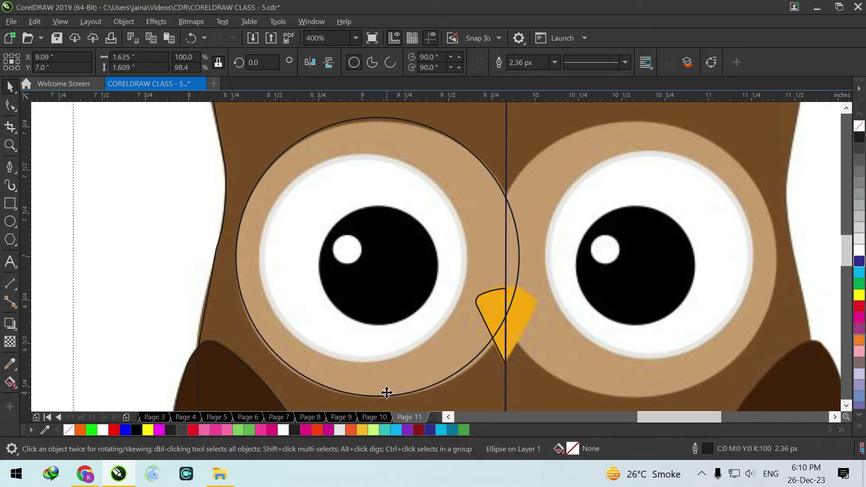
pyautogui.hotkey('ctrl', 'Up')
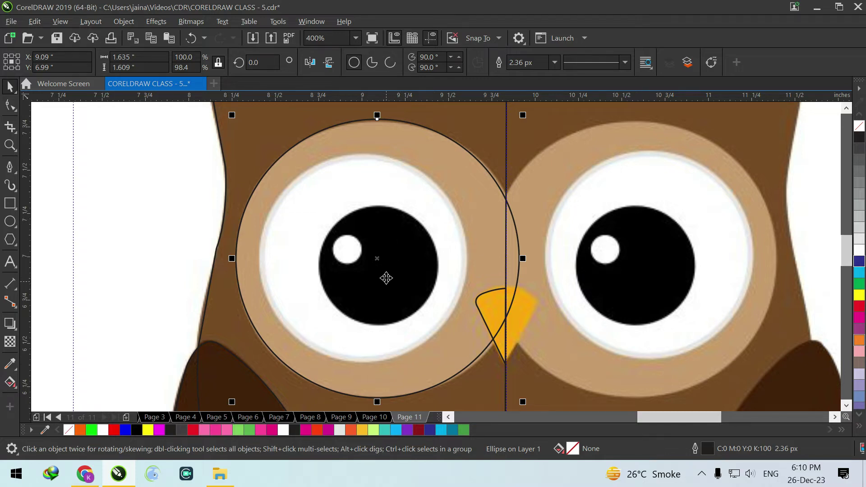
# - Create a smaller copy of the eye circle, resize it to about 1.219 by 1.2 in and align it with the grey rim
pyautogui.moveTo(521, 402); pyautogui.dragTo(481, 372)
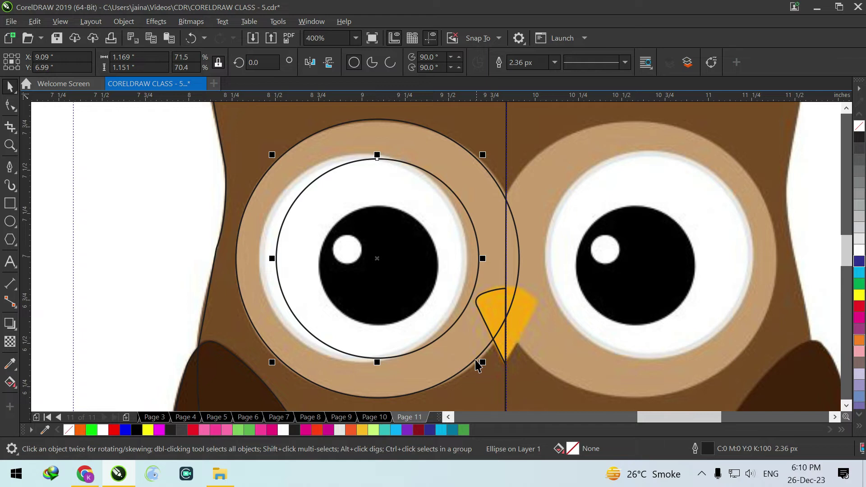
pyautogui.moveTo(443, 324); pyautogui.dragTo(426, 326)
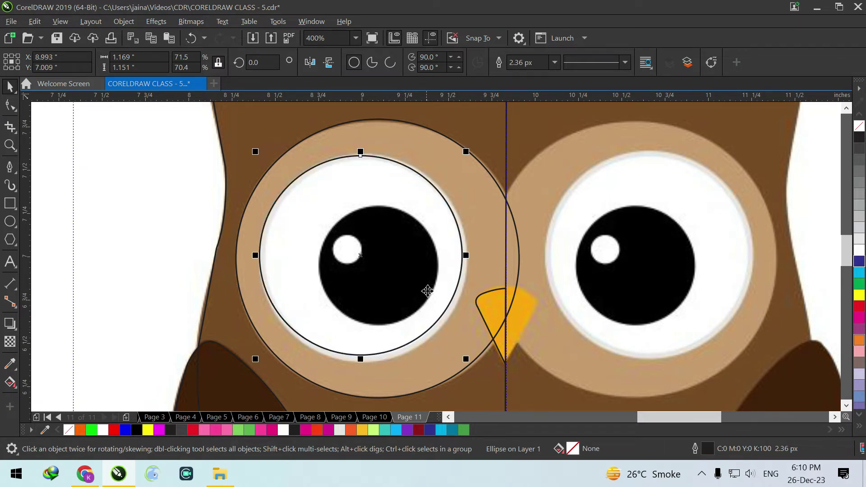
pyautogui.moveTo(465, 359); pyautogui.dragTo(474, 368)
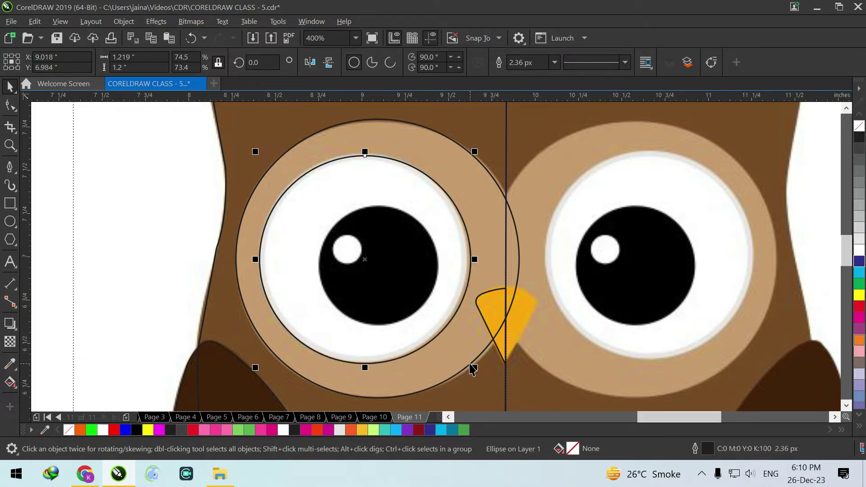
pyautogui.press('Left')
pyautogui.press('Up')
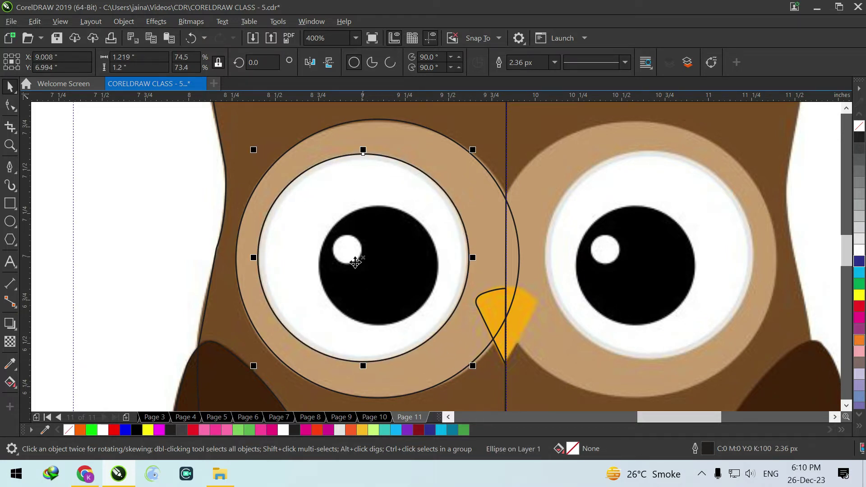
# - Add a concentric copy of the rim circle about 1.146 by 1.128 in for the eye white and nudge it slightly right
pyautogui.moveTo(472, 368); pyautogui.dragTo(468, 359)
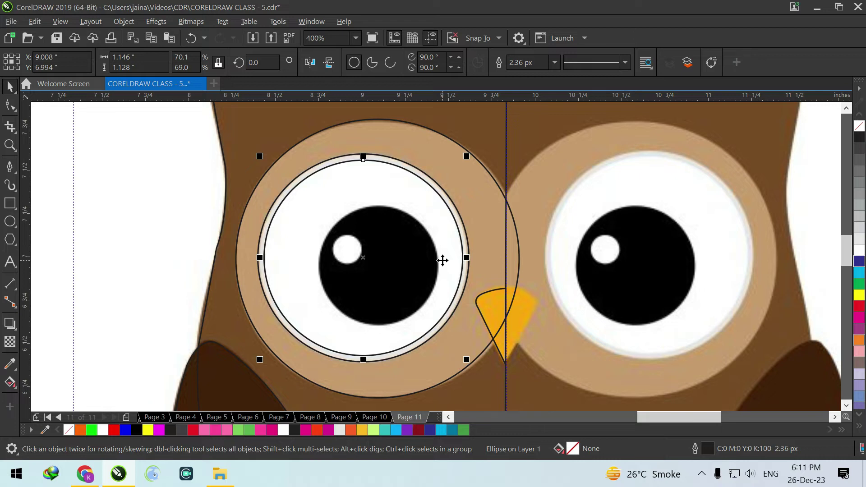
pyautogui.press('Right')
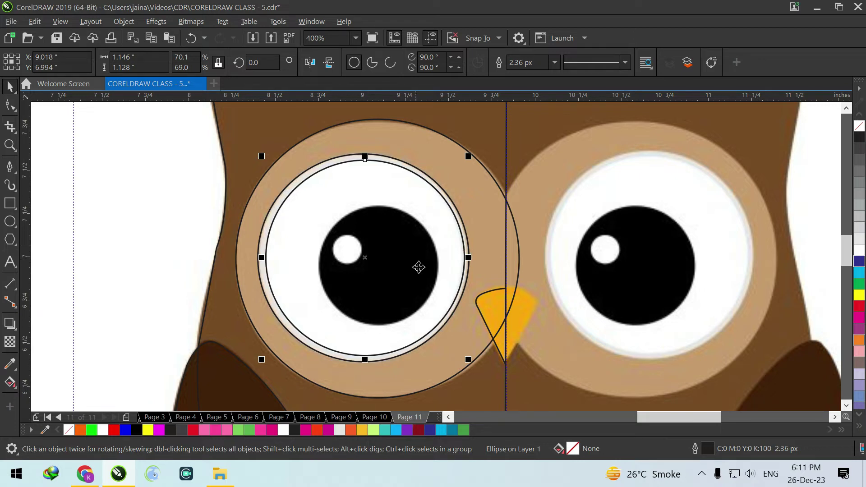
pyautogui.click(470, 199)
pyautogui.click(408, 240)
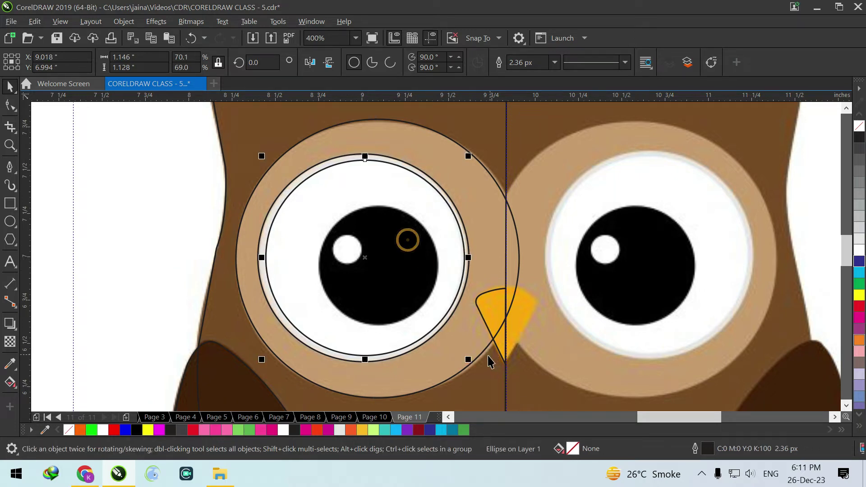
# - Make a reduced copy of the eye-white circle and fit it to the black pupil at about 0.686 by 0.675 in
pyautogui.moveTo(469, 359); pyautogui.dragTo(437, 321)
pyautogui.moveTo(379, 271); pyautogui.dragTo(385, 273)
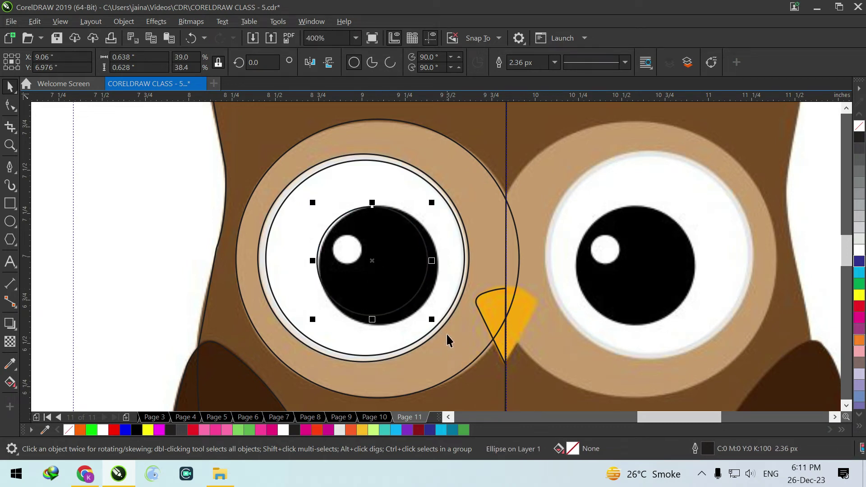
pyautogui.moveTo(432, 319); pyautogui.dragTo(443, 327)
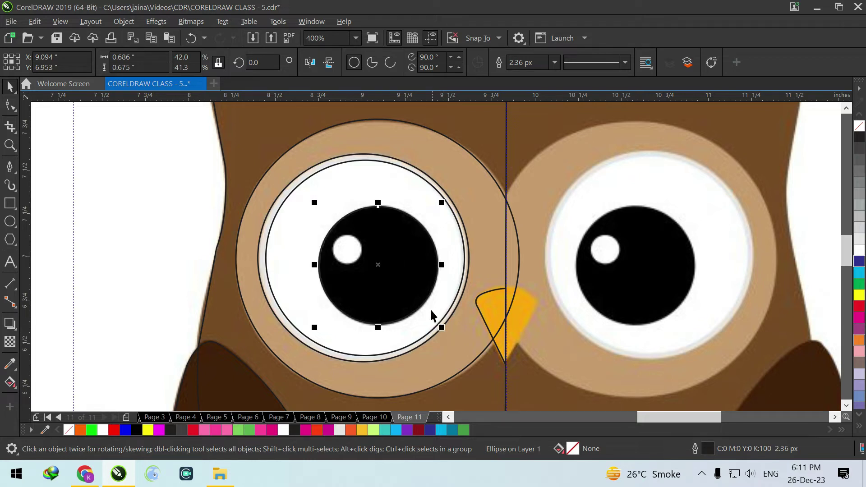
# - Add a small copy of the pupil circle, about 0.17 by 0.167 in, over the white highlight
pyautogui.moveTo(441, 328); pyautogui.dragTo(383, 253)
pyautogui.scroll(2, 344, 245)
pyautogui.scroll(-4, 365, 253)
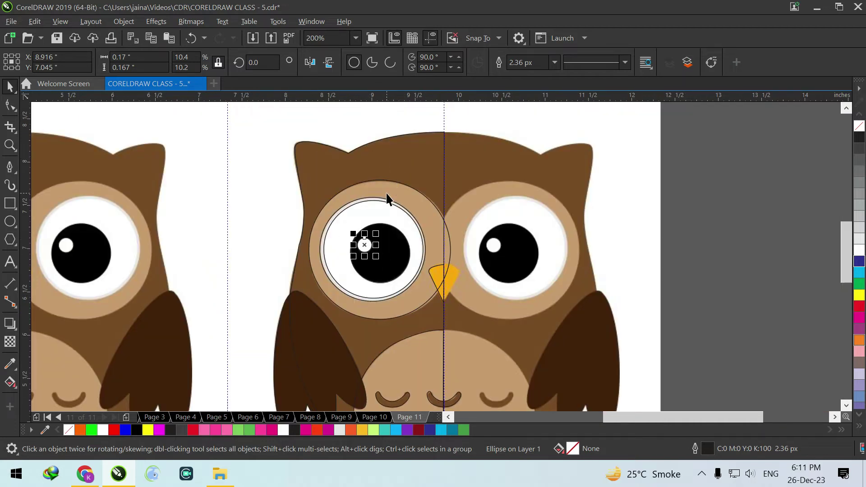
# - Sample the reference's body brown, eye-ring tan and off-white eye-rim colours into the document palette
pyautogui.click(369, 150)
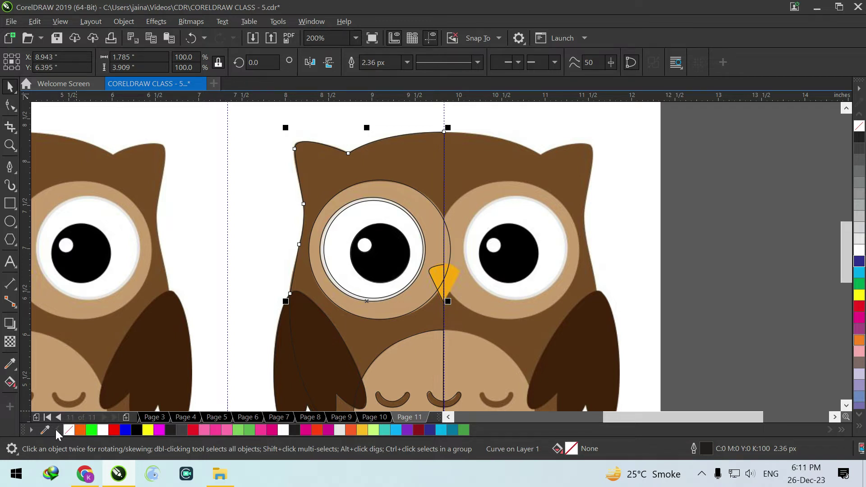
pyautogui.click(44, 429)
pyautogui.click(401, 168)
pyautogui.click(44, 426)
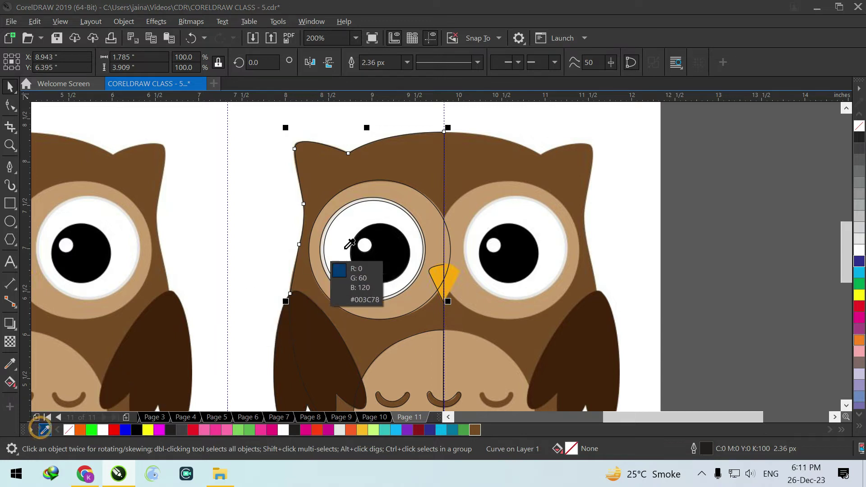
pyautogui.click(402, 193)
pyautogui.click(45, 427)
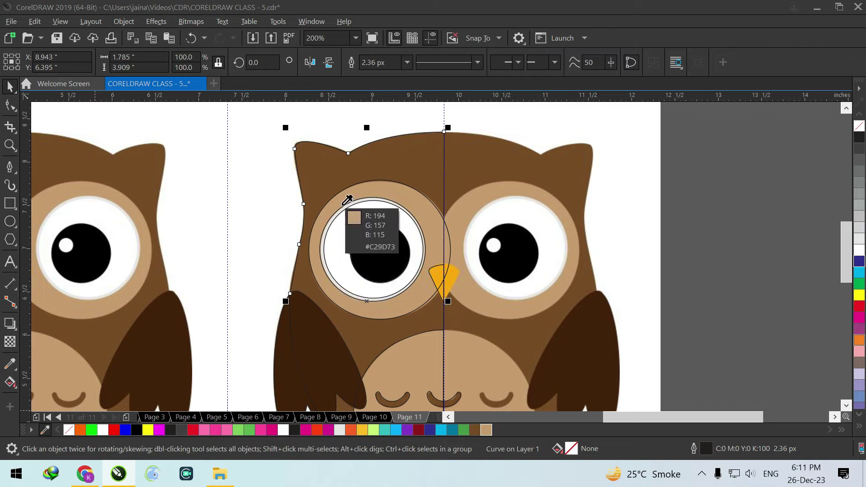
pyautogui.click(328, 223)
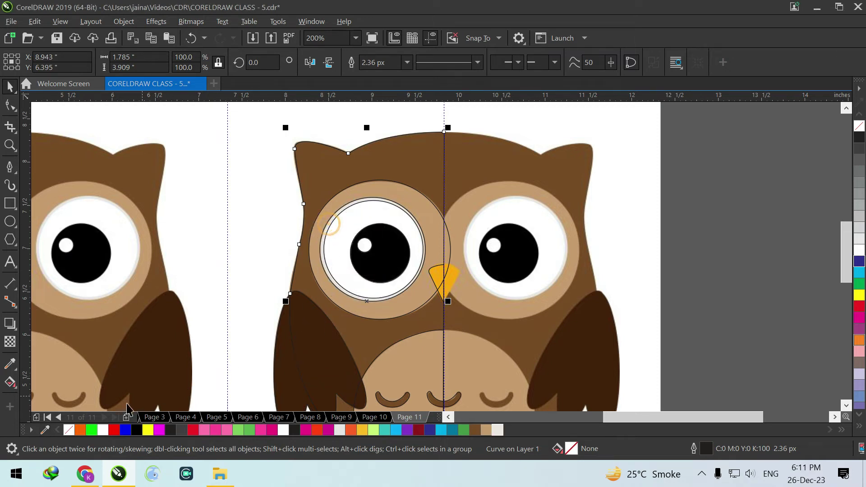
# - Add the reference's dark brown wing, tan belly and brown belly-mark colours to the document palette
pyautogui.click(44, 429)
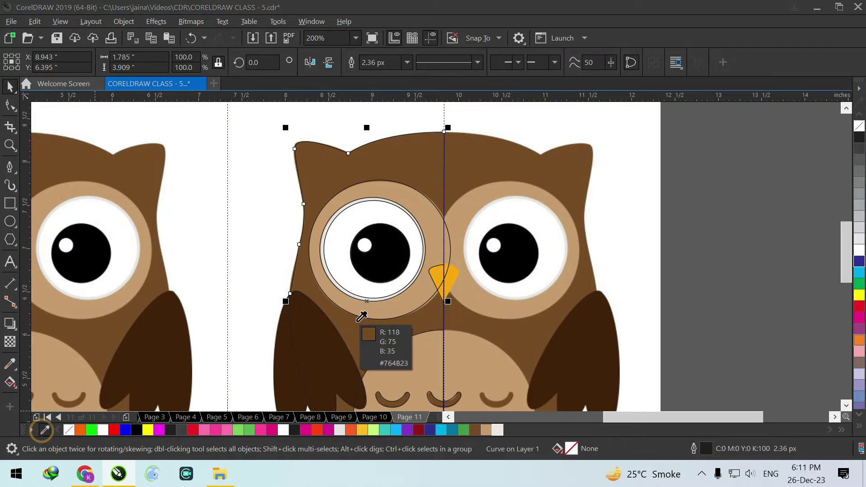
pyautogui.click(317, 343)
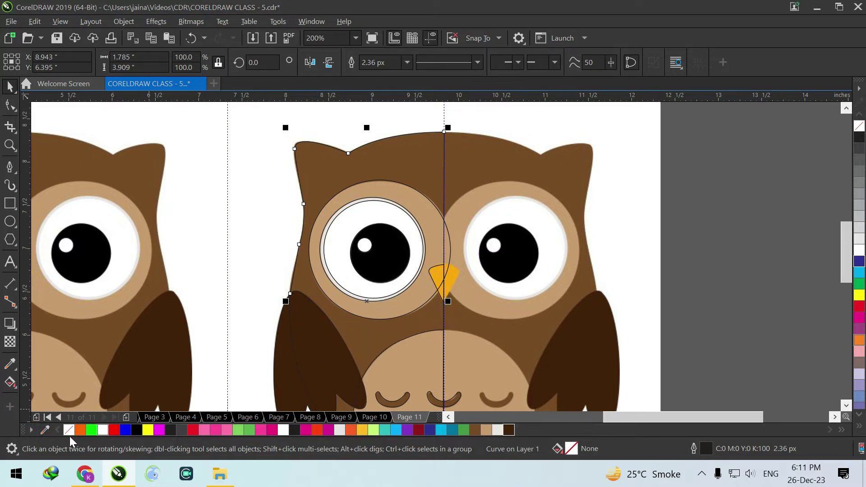
pyautogui.click(45, 430)
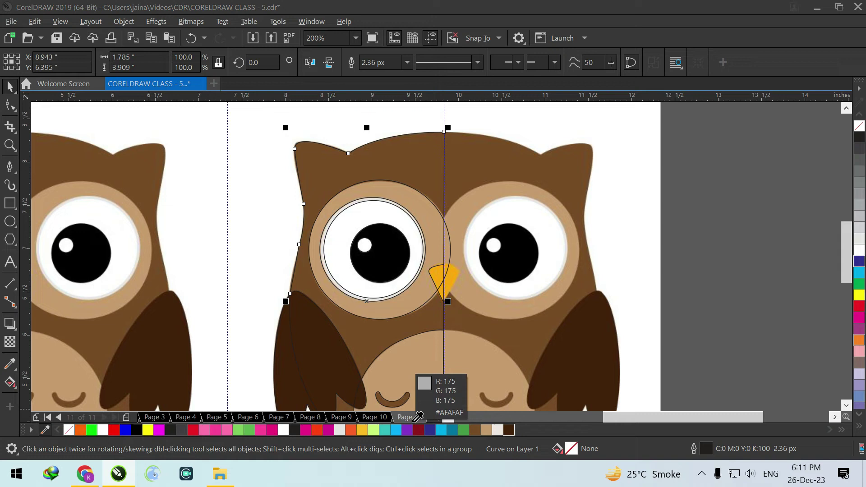
pyautogui.click(411, 374)
pyautogui.click(45, 430)
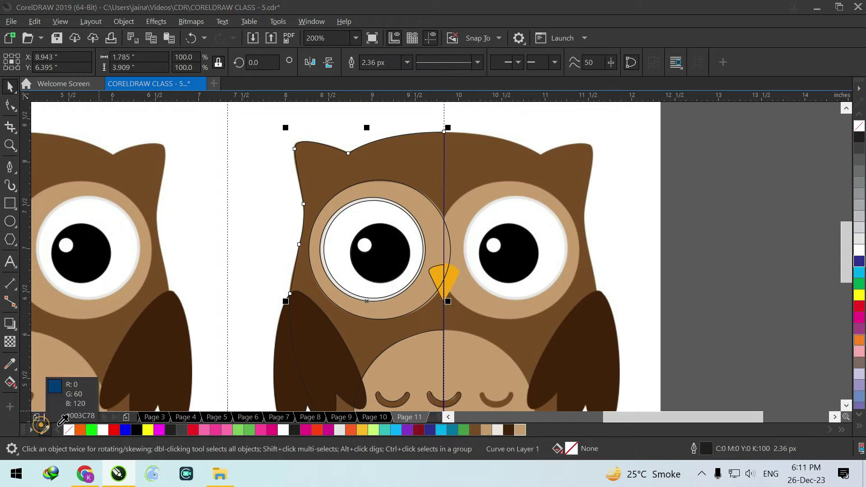
pyautogui.click(393, 404)
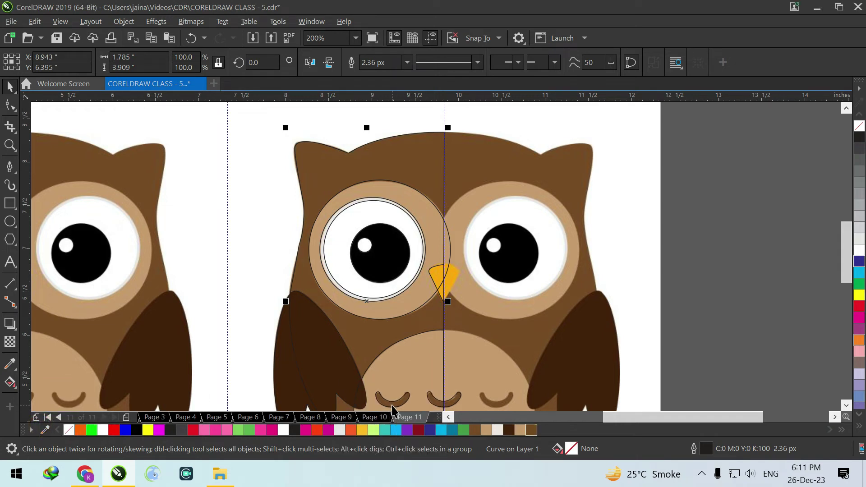
# - Fill the left body half with the sampled brown #764C24 and the left wing with the sampled dark brown
pyautogui.click(421, 163)
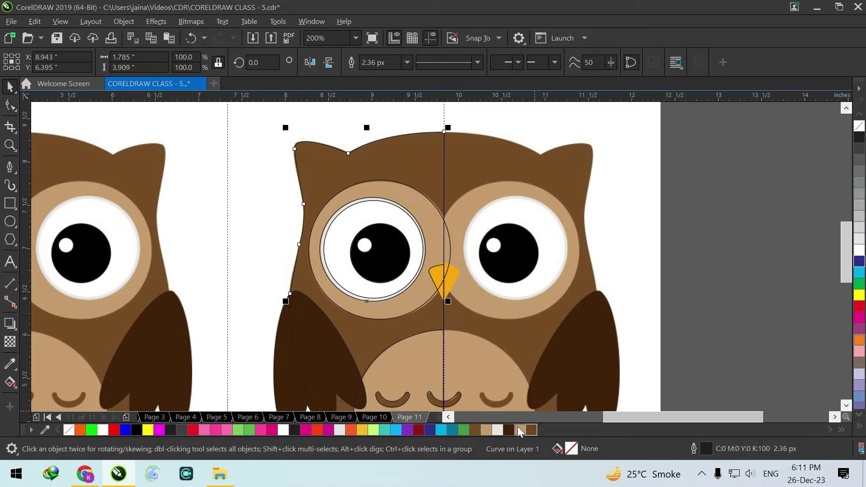
pyautogui.click(473, 428)
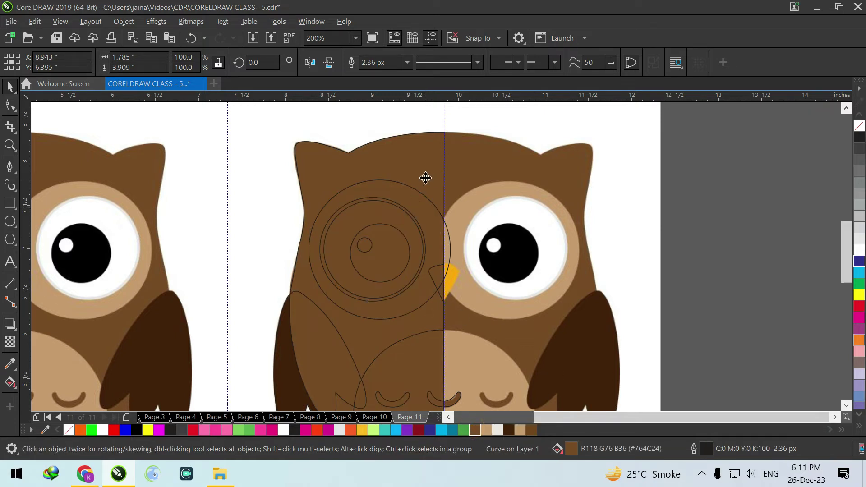
pyautogui.scroll(-2, 425, 177)
pyautogui.scroll(2, 381, 201)
pyautogui.click(277, 254)
pyautogui.click(322, 353)
pyautogui.click(508, 430)
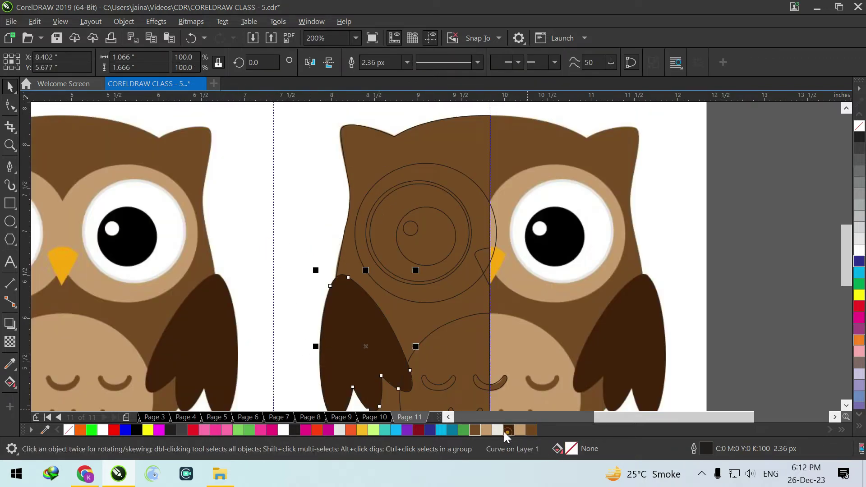
# - Fill the large eye-ring circle with the sampled tan #C59D6C and the rim circle with the sampled off-white
pyautogui.click(443, 175)
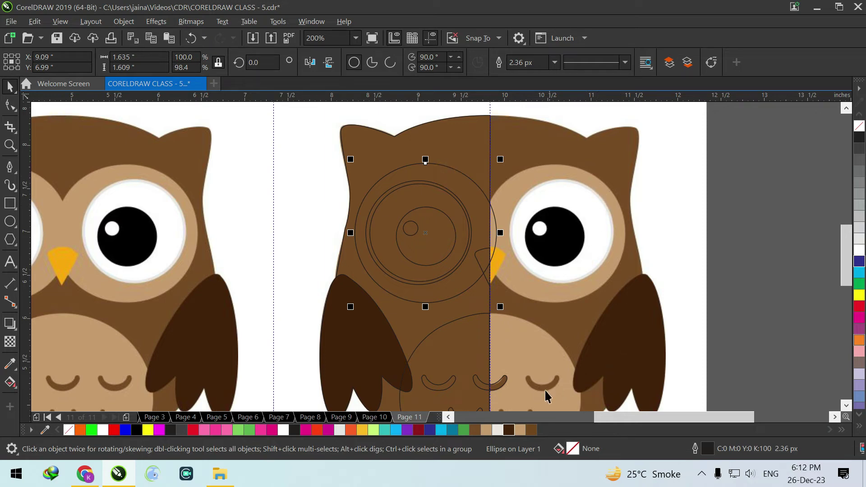
pyautogui.click(486, 429)
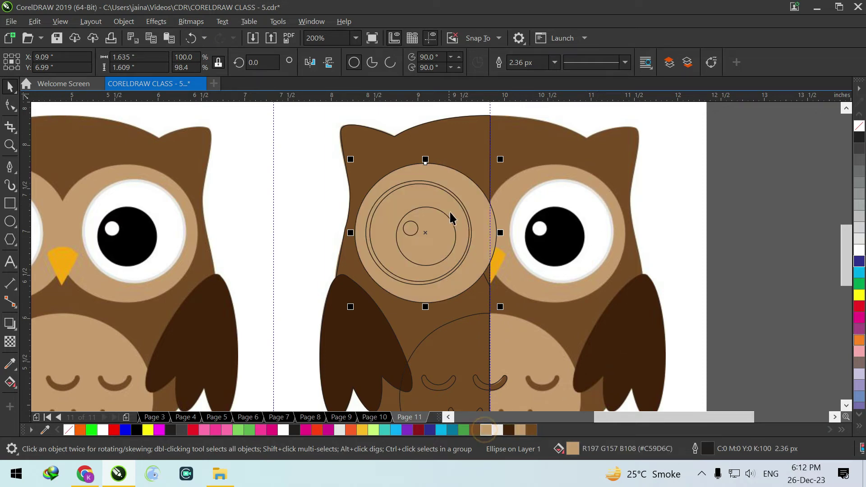
pyautogui.scroll(2, 433, 175)
pyautogui.click(246, 147)
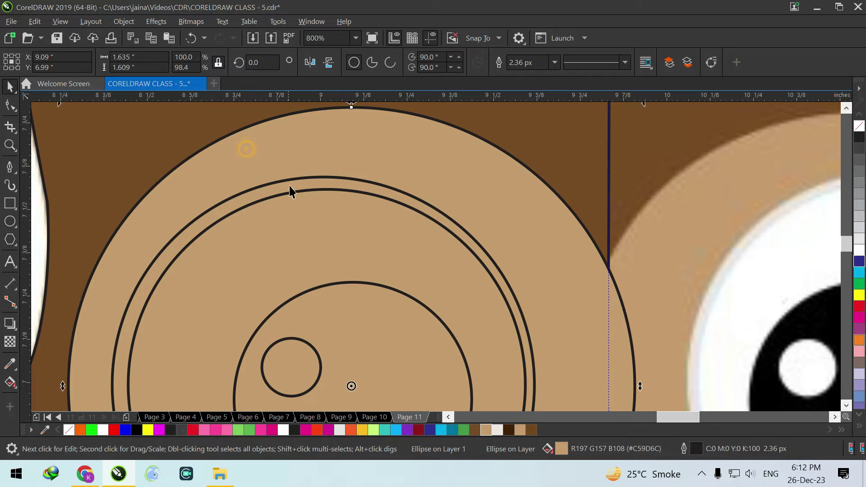
pyautogui.click(290, 181)
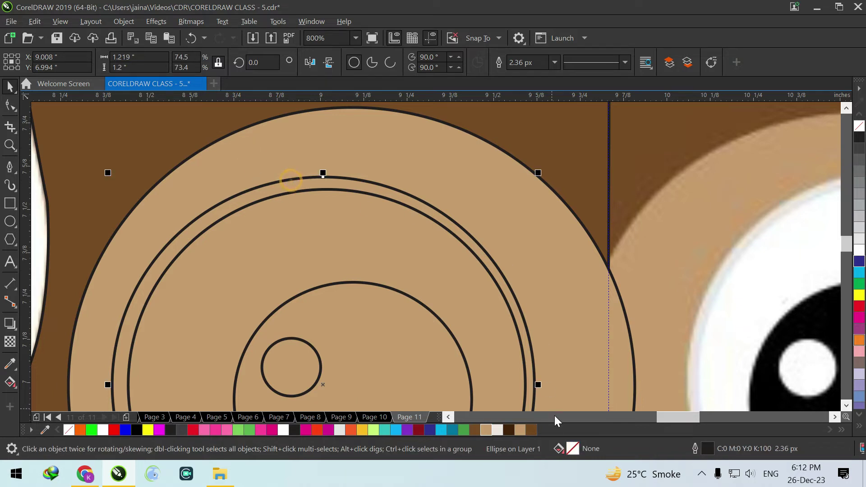
pyautogui.click(498, 426)
# - Fill the eye-white circle and the small highlight with white and the pupil circle with black
pyautogui.click(395, 228)
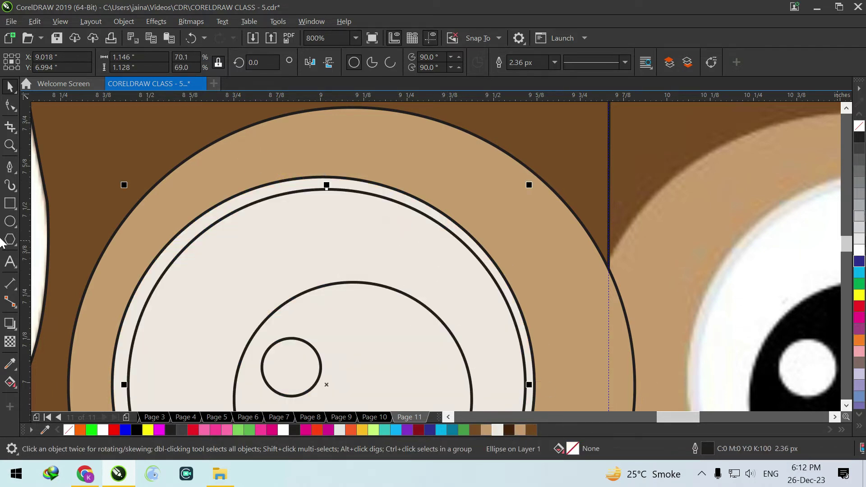
pyautogui.click(859, 249)
pyautogui.scroll(-1, 370, 269)
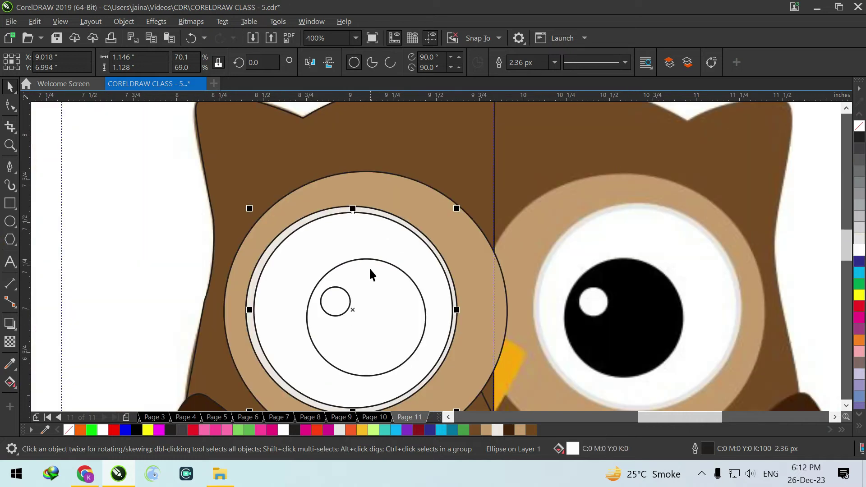
pyautogui.click(367, 303)
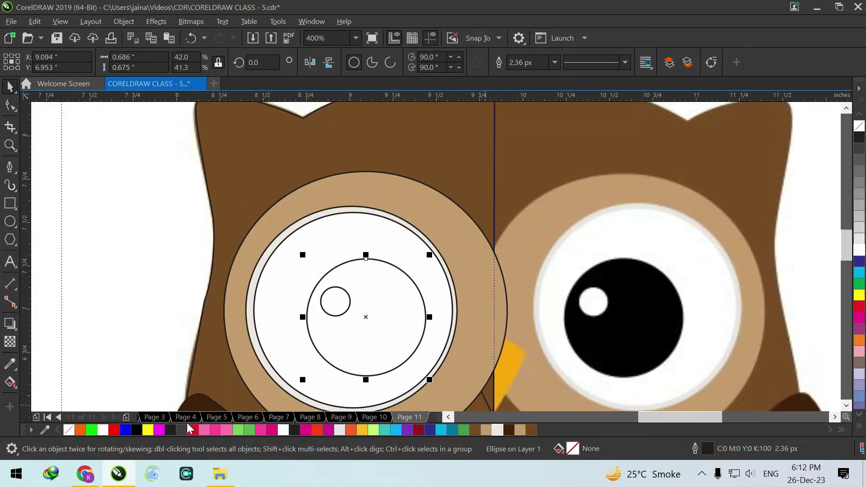
pyautogui.click(124, 430)
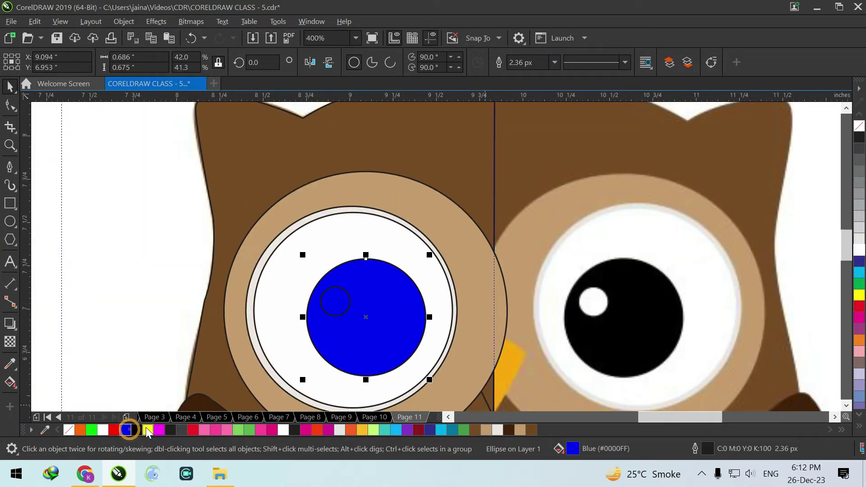
pyautogui.click(136, 430)
pyautogui.click(333, 301)
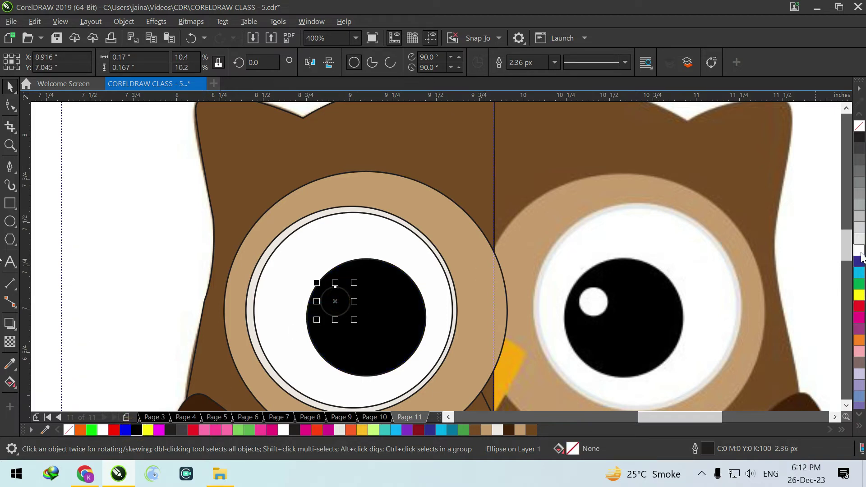
pyautogui.click(859, 250)
# - Fill the left belly half with the sampled tan #C69C6C and the three curved belly marks with the sampled mark brown
pyautogui.scroll(-3, 281, 294)
pyautogui.scroll(2, 371, 302)
pyautogui.click(368, 304)
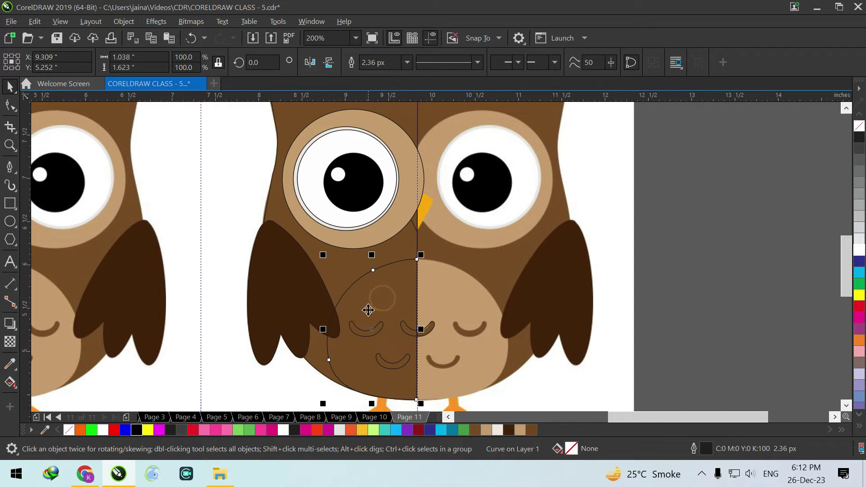
pyautogui.click(519, 430)
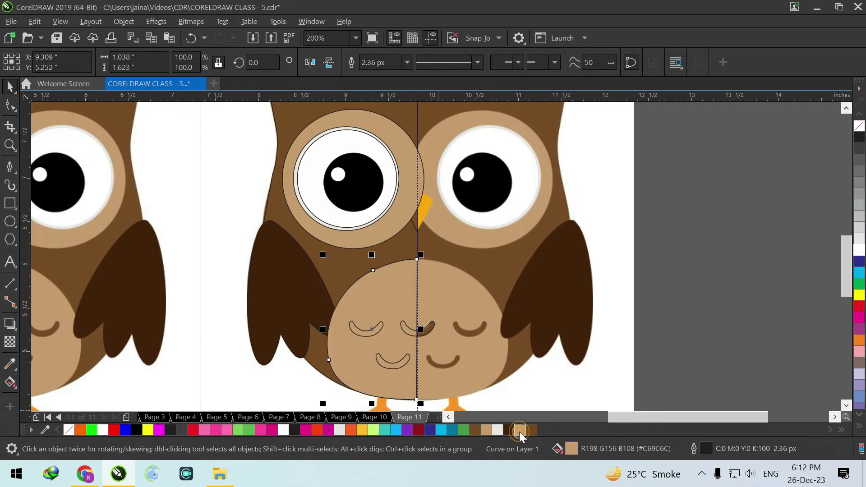
pyautogui.click(378, 331)
pyautogui.keyDown('shift'); pyautogui.click(411, 335); pyautogui.keyUp('shift')
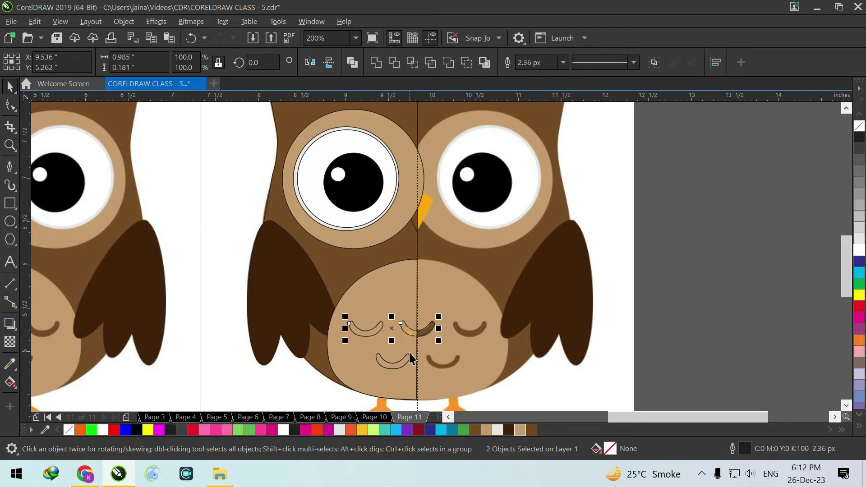
pyautogui.keyDown('shift'); pyautogui.click(398, 363); pyautogui.keyUp('shift')
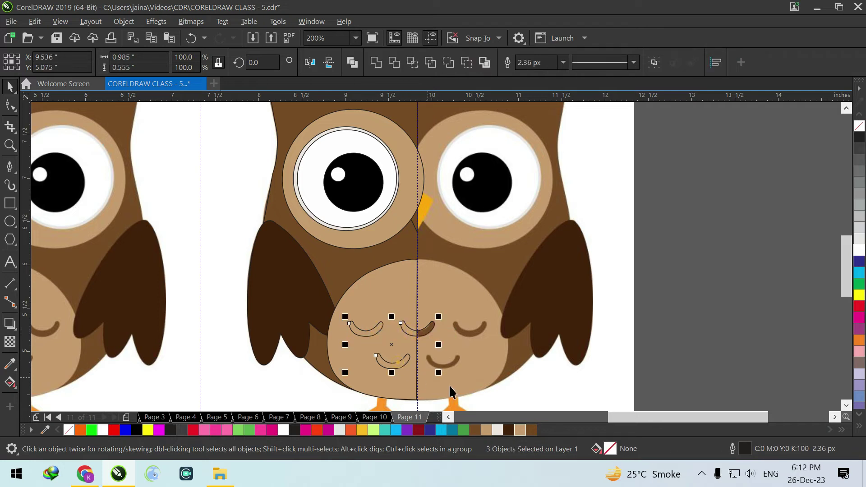
pyautogui.click(531, 430)
# - Trace the left foot with the Pen tool from the leg's outer edge around the outer and middle toes
pyautogui.scroll(-2, 489, 291)
pyautogui.moveTo(357, 146); pyautogui.dragTo(477, 382)
pyautogui.click(477, 382)
pyautogui.scroll(2, 432, 358)
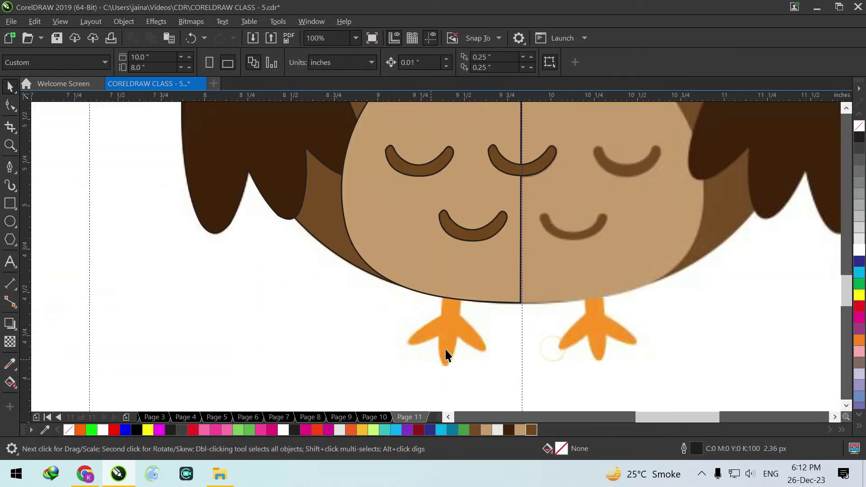
pyautogui.click(9, 166)
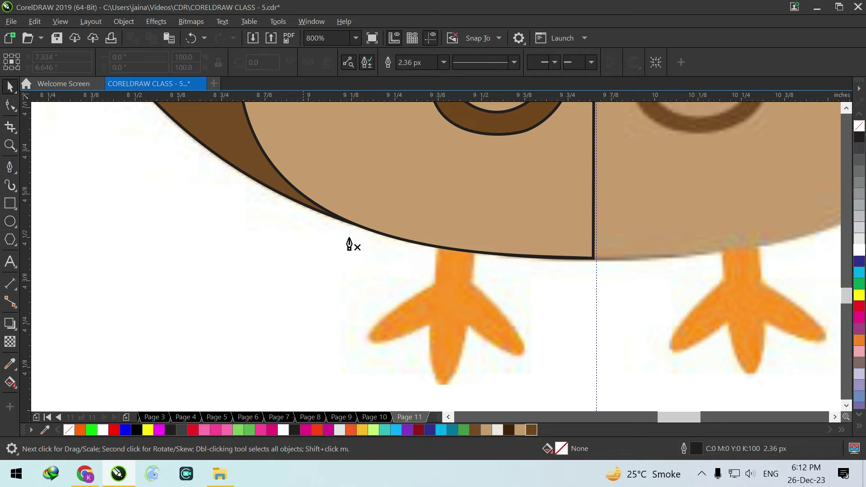
pyautogui.click(434, 237)
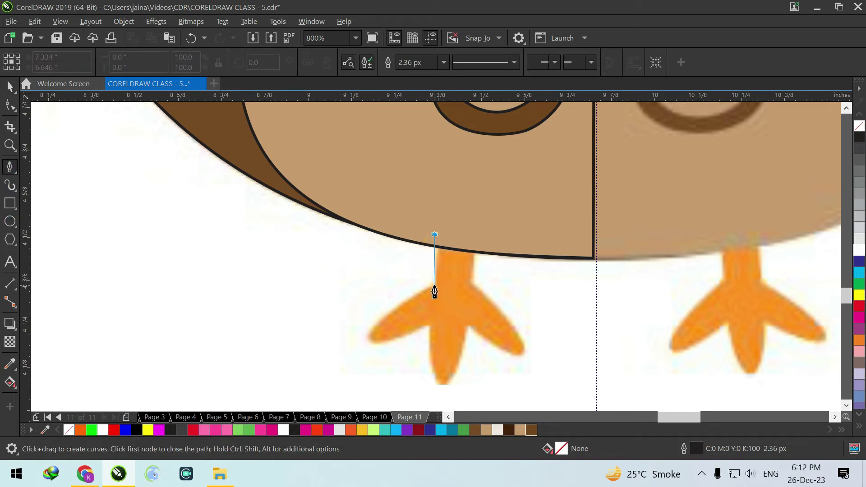
pyautogui.click(435, 288)
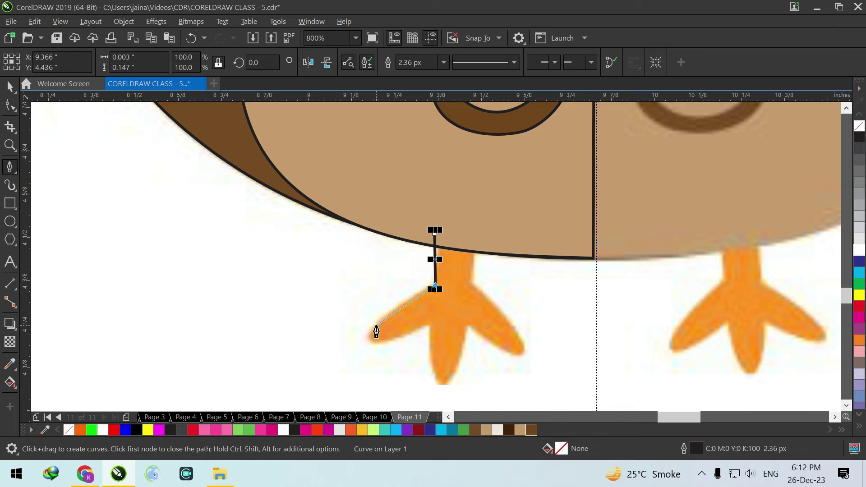
pyautogui.click(376, 325)
pyautogui.moveTo(381, 344); pyautogui.dragTo(463, 346)
pyautogui.click(434, 371)
pyautogui.click(467, 324)
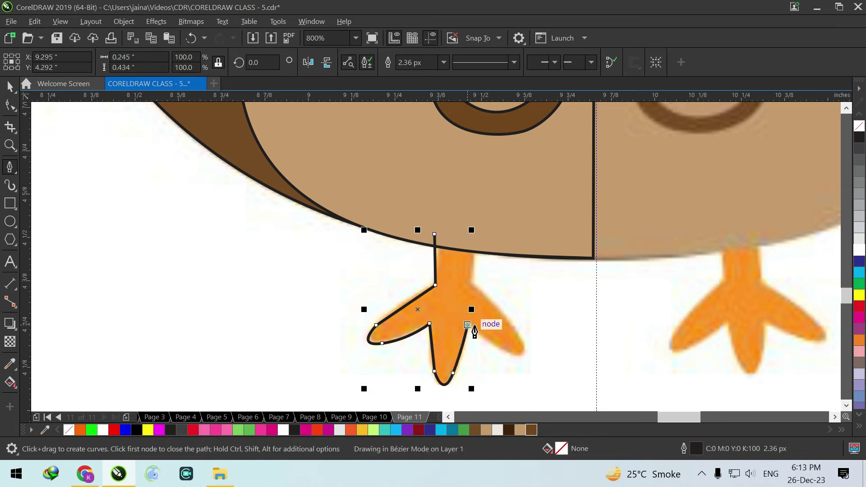
# - Trace the inner toe and the leg's inner edge, closing the foot outline at about 0.448 by 0.434 in
pyautogui.click(508, 352)
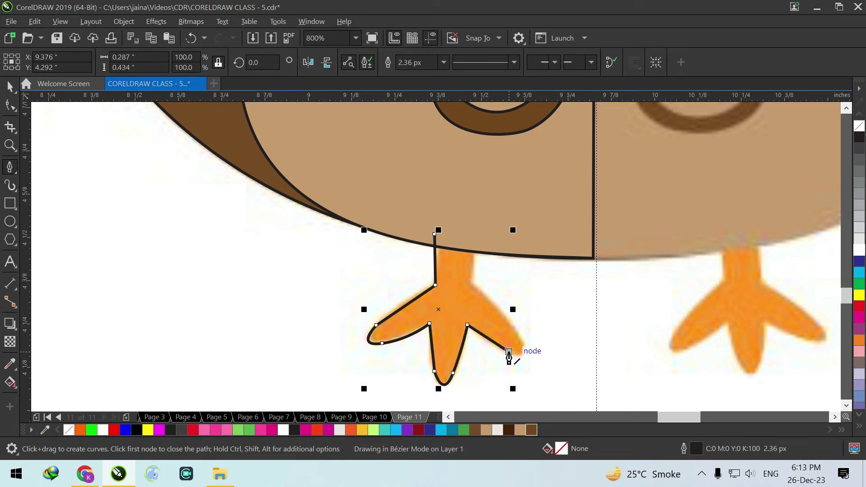
pyautogui.moveTo(521, 338); pyautogui.dragTo(512, 314)
pyautogui.moveTo(469, 284); pyautogui.dragTo(462, 283)
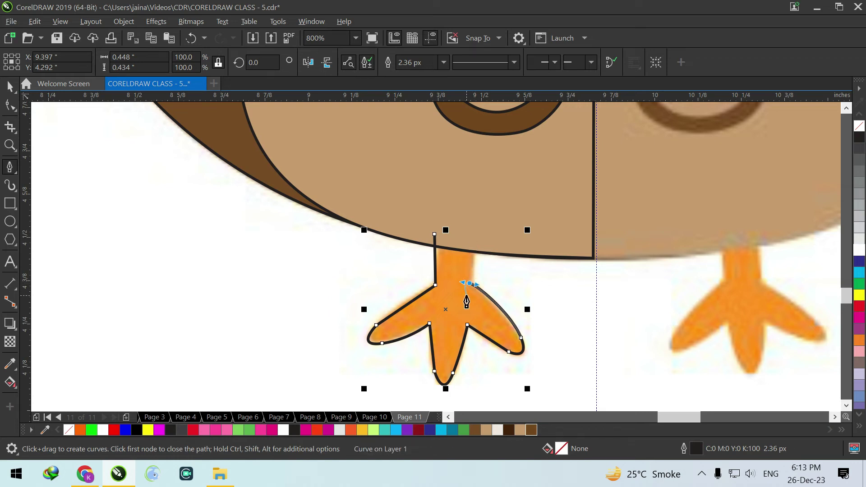
pyautogui.moveTo(470, 285); pyautogui.dragTo(474, 245)
pyautogui.click(476, 234)
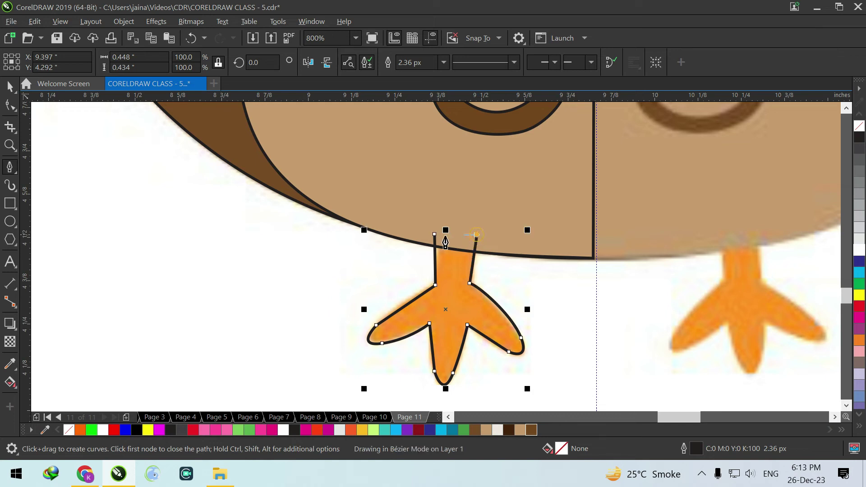
pyautogui.click(434, 234)
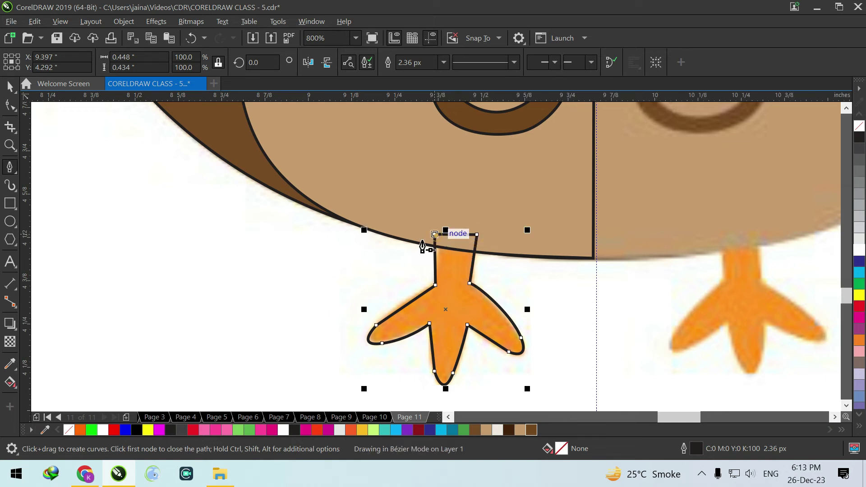
# - Fill the left foot outline with the orange #FE961C sampled from the reference owl's foot
pyautogui.click(9, 89)
pyautogui.click(44, 430)
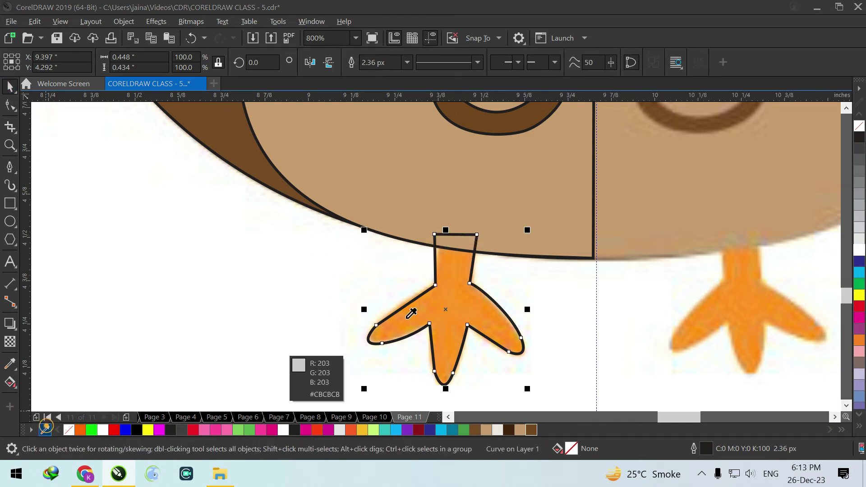
pyautogui.click(458, 301)
pyautogui.click(543, 430)
pyautogui.scroll(-1, 391, 294)
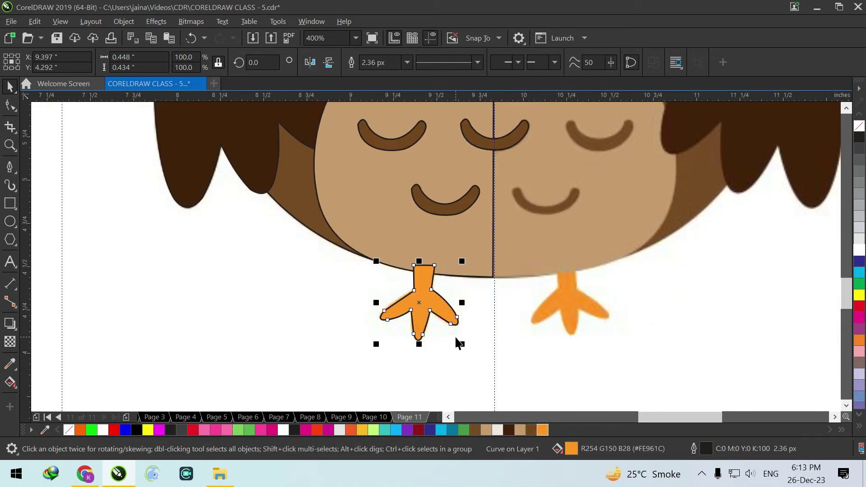
pyautogui.hotkey('shift', 'pagedown')
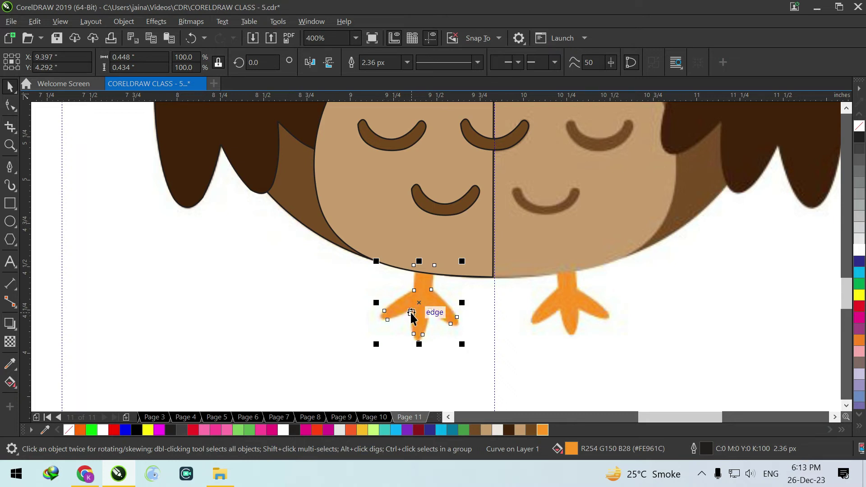
pyautogui.hotkey('ctrl', 'z')
# - Select all 13 traced parts of the owl's left half and group them
pyautogui.scroll(-2, 438, 337)
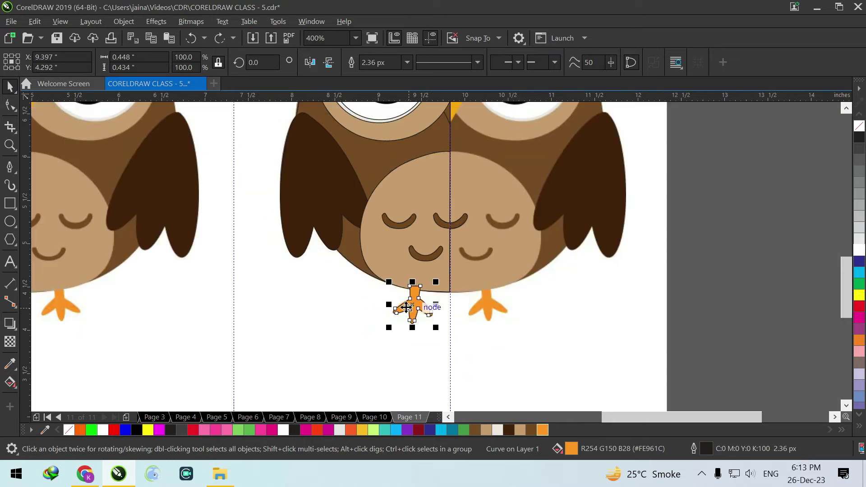
pyautogui.click(357, 124)
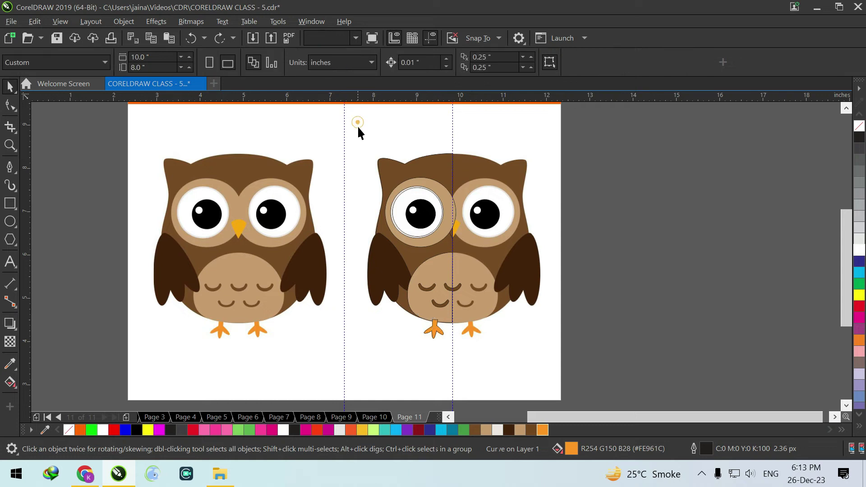
pyautogui.moveTo(356, 123); pyautogui.dragTo(488, 345)
pyautogui.moveTo(474, 358); pyautogui.dragTo(473, 357)
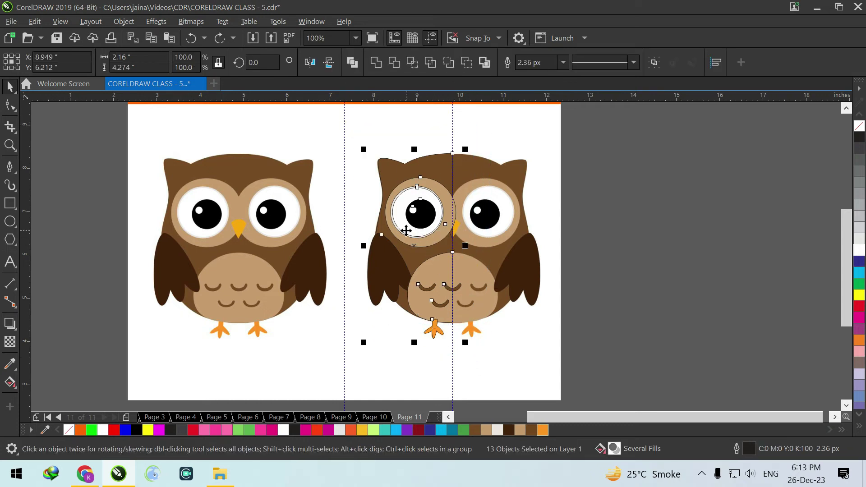
pyautogui.hotkey('ctrl', 'g')
# - Make a horizontally mirrored copy of the grouped half and align its straight inner edge with the centre guideline
pyautogui.scroll(1, 419, 220)
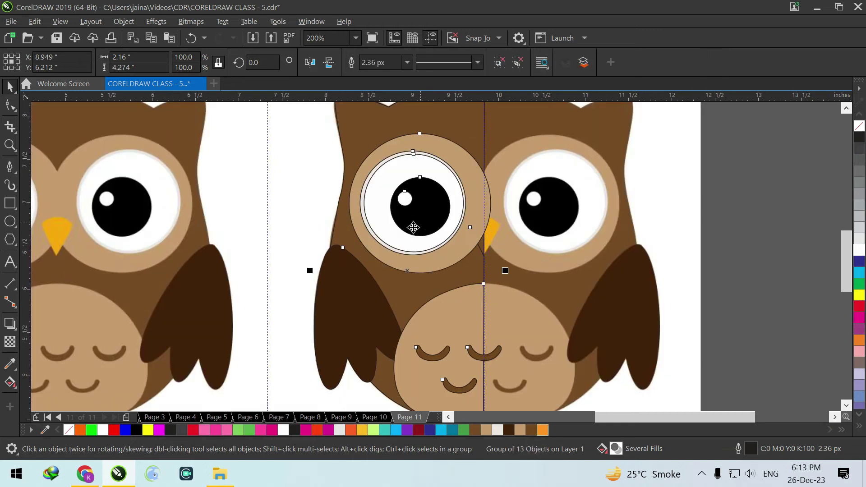
pyautogui.moveTo(306, 271); pyautogui.dragTo(550, 282)
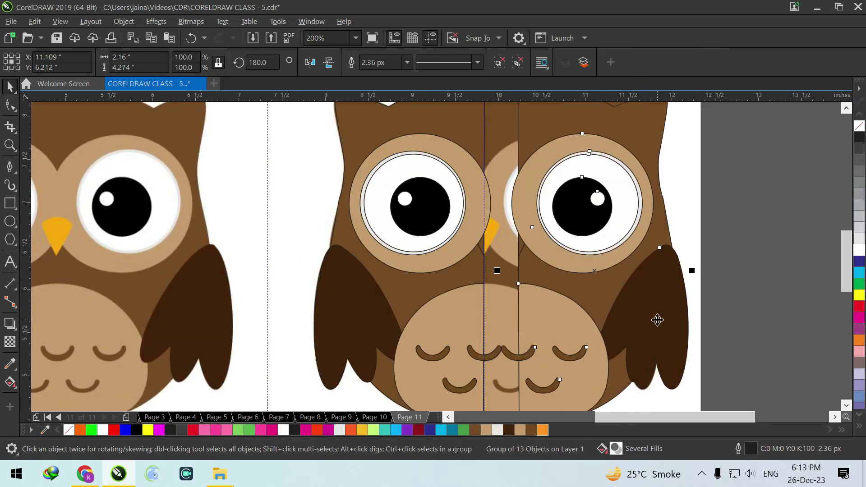
pyautogui.scroll(1, 488, 265)
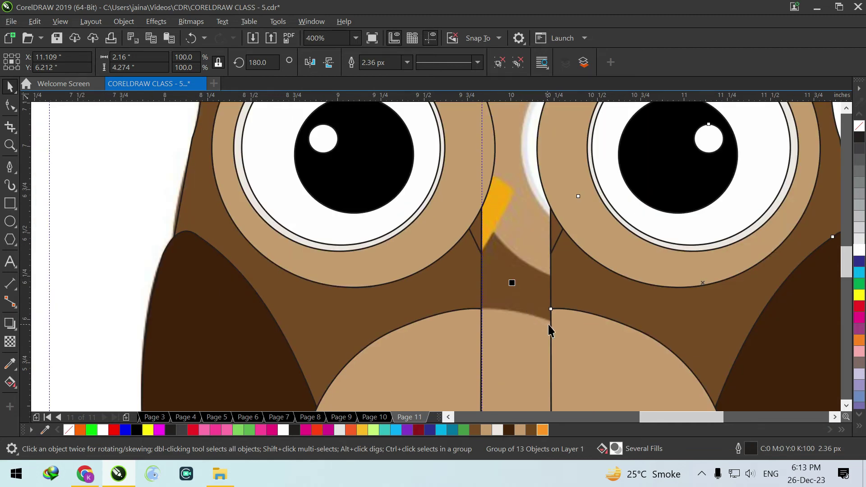
pyautogui.moveTo(550, 323); pyautogui.dragTo(481, 321)
# - Move both owl halves together onto the empty area beside the page and remove their outlines
pyautogui.scroll(-2, 428, 274)
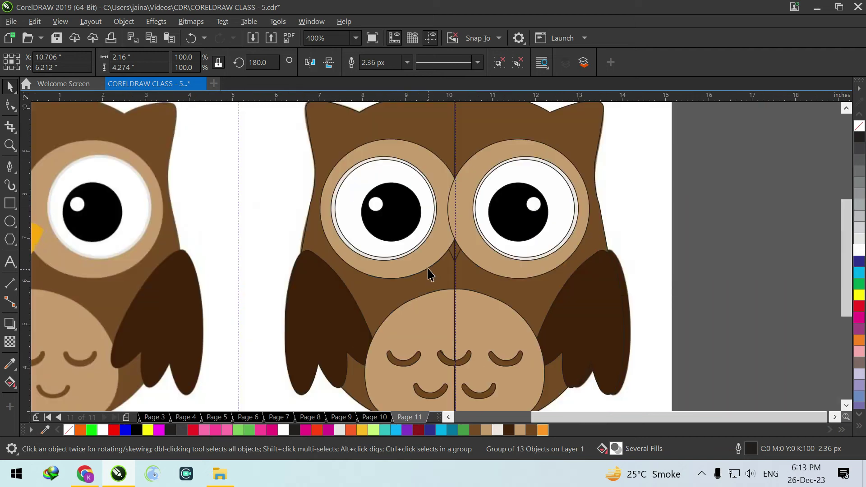
pyautogui.keyDown('shift'); pyautogui.click(408, 278); pyautogui.keyUp('shift')
pyautogui.moveTo(411, 299); pyautogui.dragTo(640, 291)
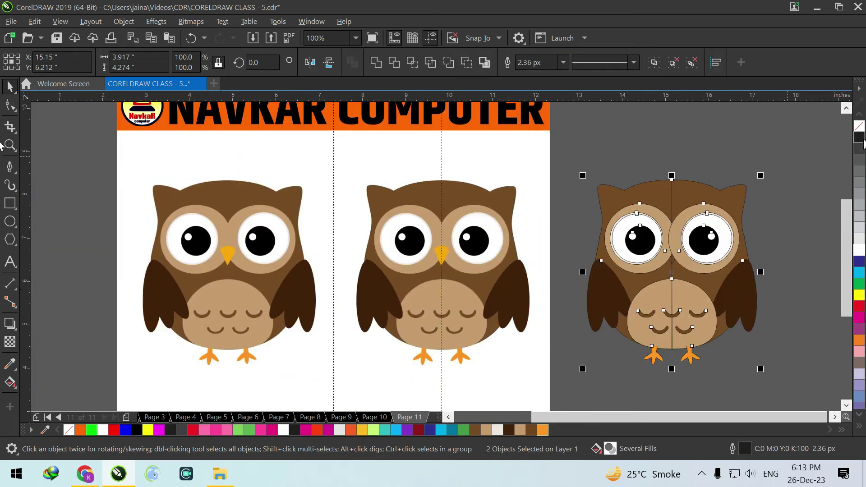
pyautogui.rightClick(860, 126)
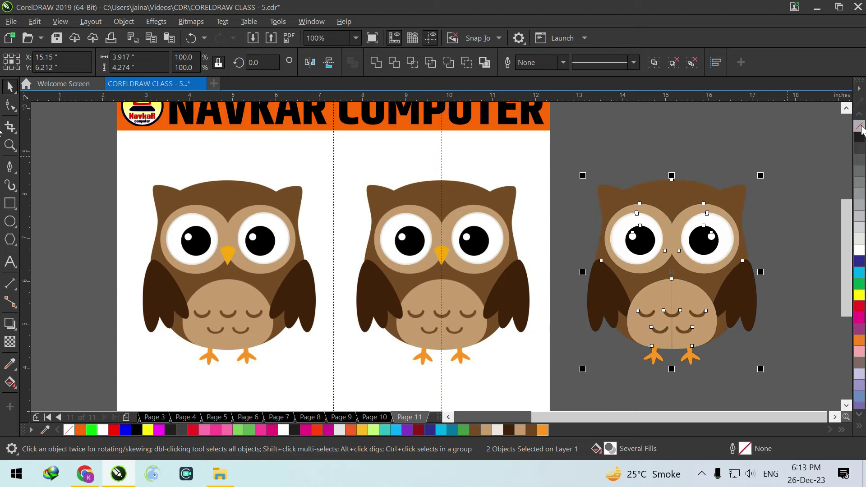
pyautogui.click(731, 145)
# - Delete the mirrored half's duplicate of the middle belly mark from within its group
pyautogui.click(710, 230)
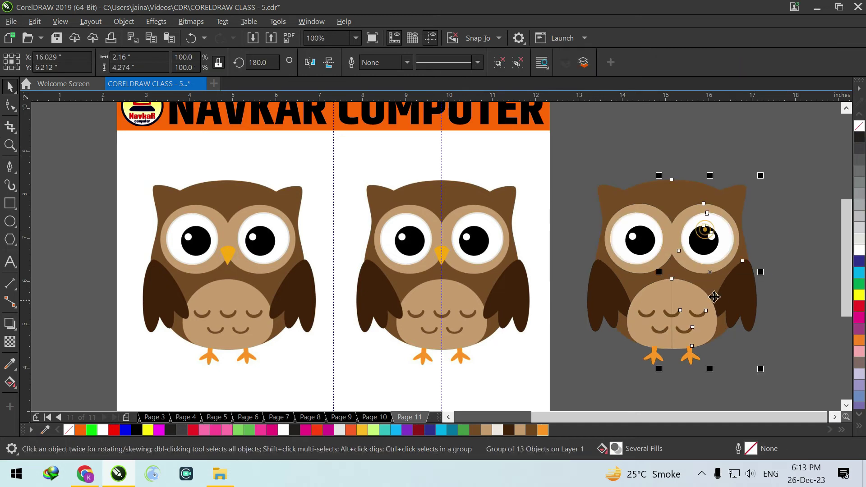
pyautogui.scroll(1, 667, 309)
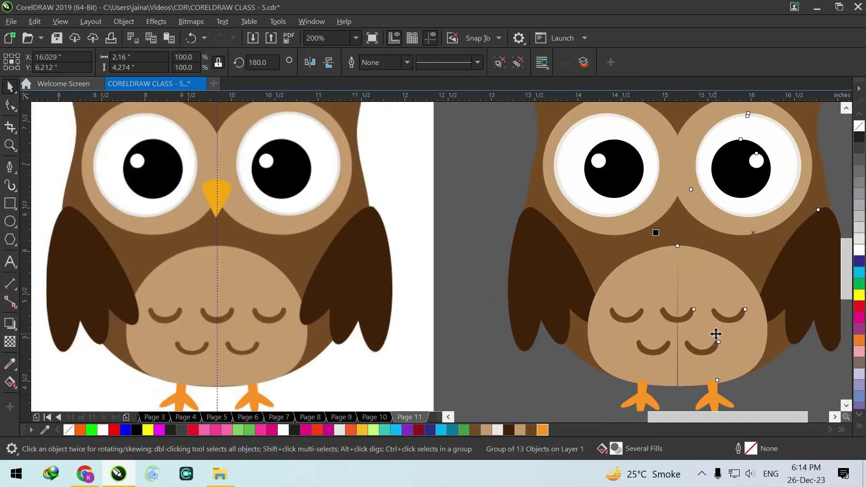
pyautogui.scroll(1, 698, 307)
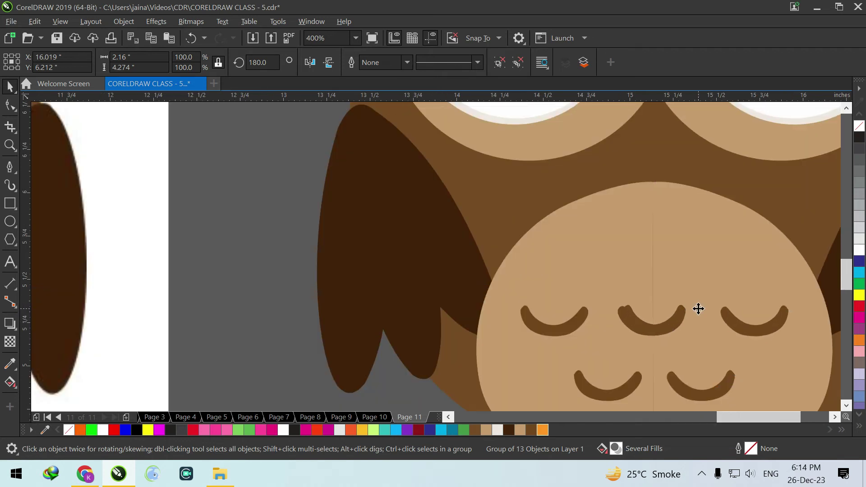
pyautogui.moveTo(698, 309); pyautogui.dragTo(676, 303)
pyautogui.click(197, 170)
pyautogui.keyDown('ctrl'); pyautogui.click(621, 322); pyautogui.keyUp('ctrl')
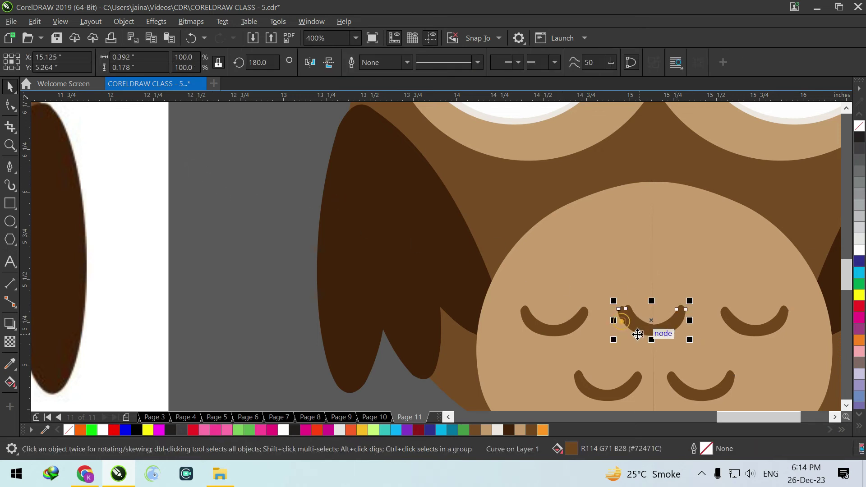
pyautogui.press('Delete')
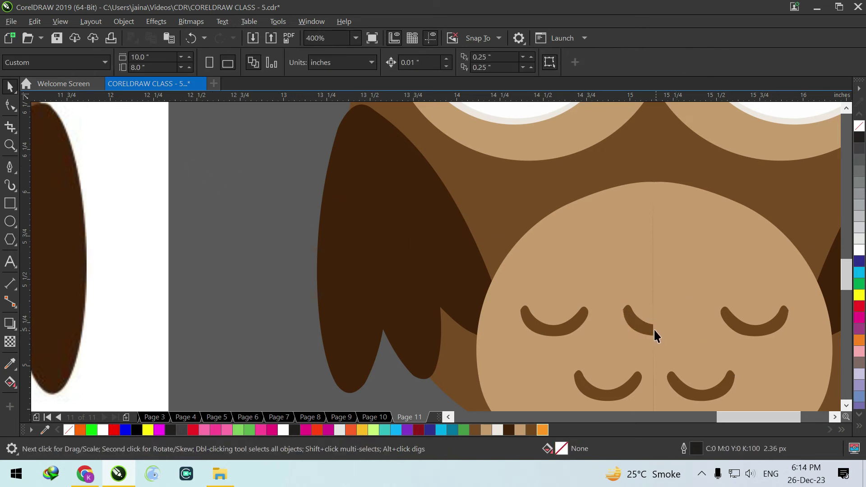
# - Bring the remaining middle belly mark in front of the right belly half
pyautogui.click(649, 328)
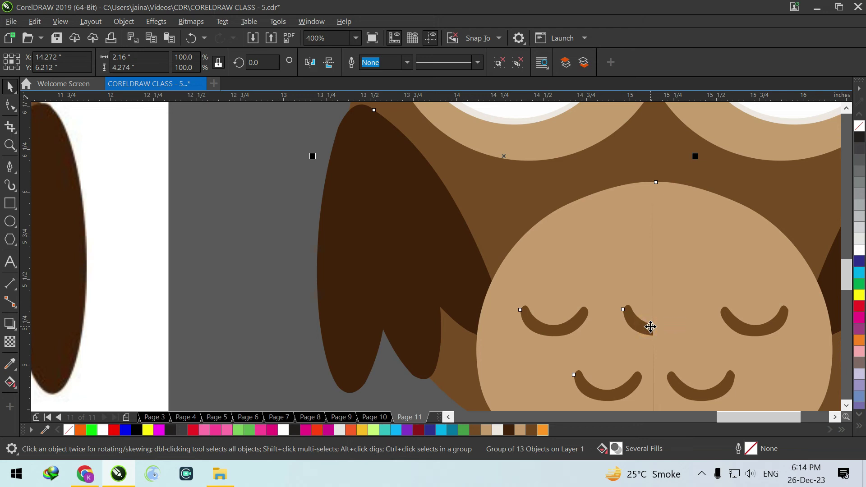
pyautogui.click(284, 241)
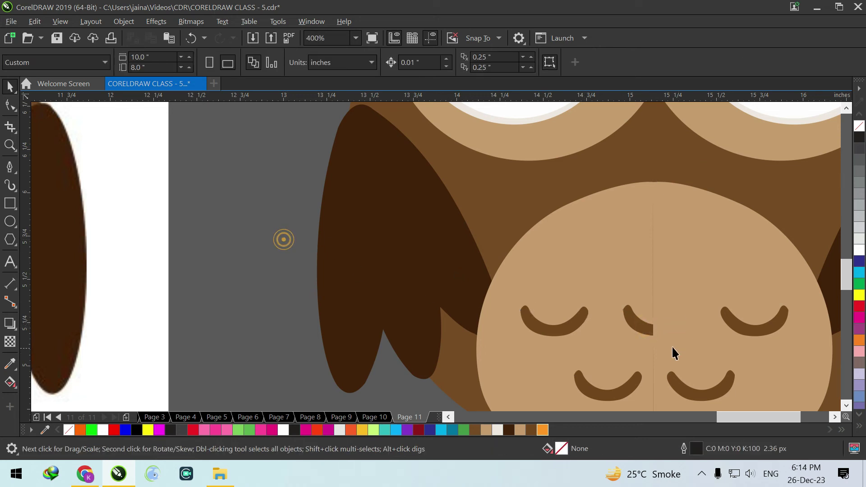
pyautogui.click(642, 327)
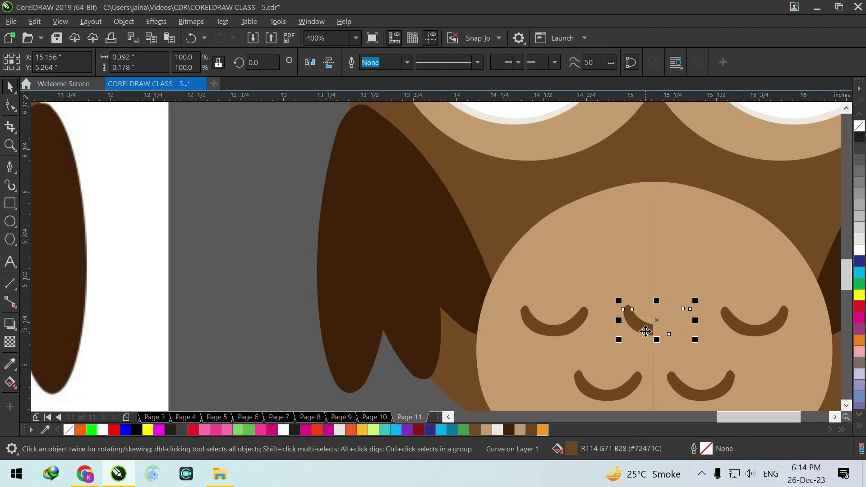
# - Shift the right belly half about 0.01 in towards the left one to close the centre seam
pyautogui.click(672, 278)
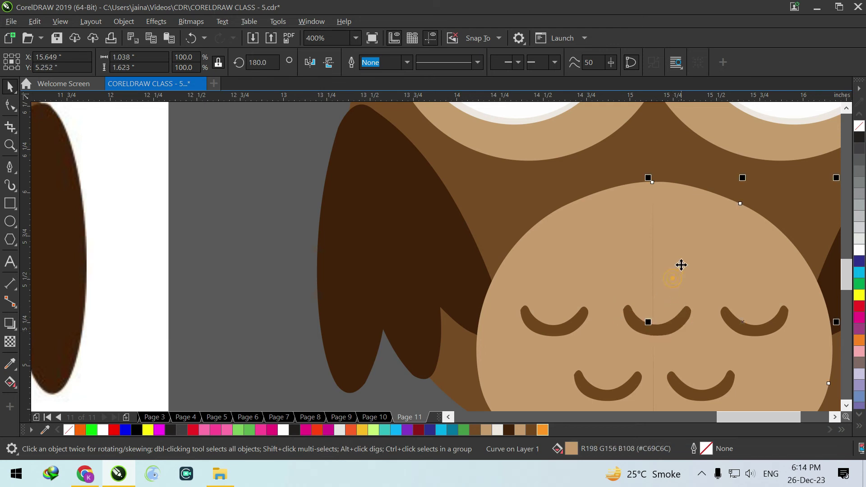
pyautogui.moveTo(656, 310); pyautogui.dragTo(655, 309)
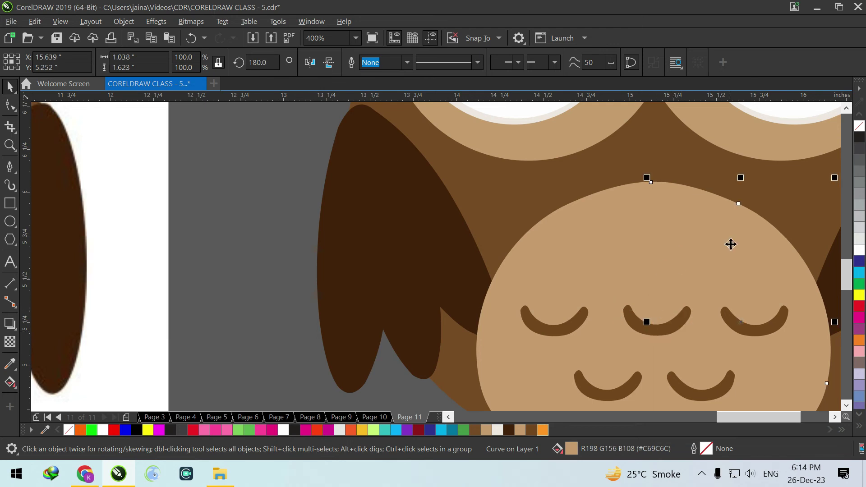
pyautogui.scroll(-2, 690, 296)
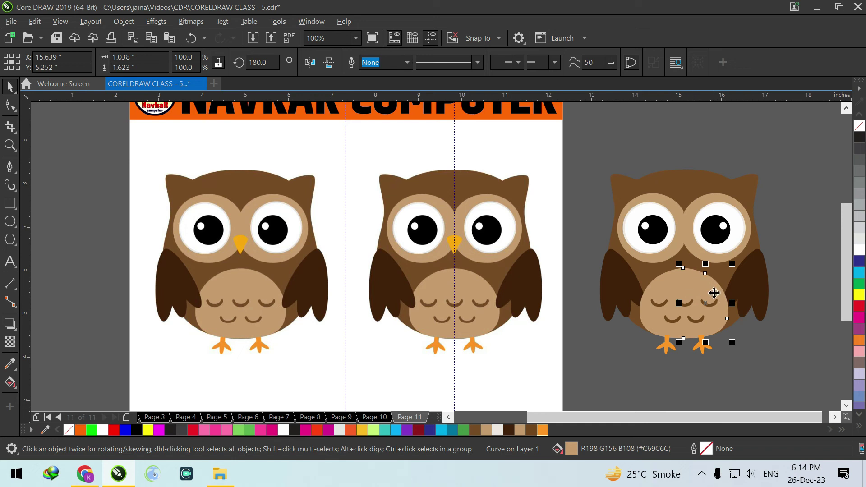
pyautogui.click(763, 171)
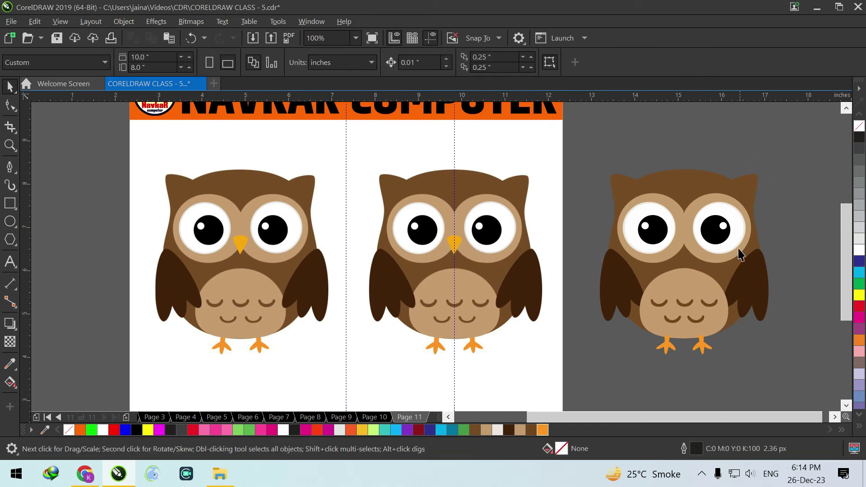
# - Switch the display to Wireframe to expose the hidden beak outlines of the traced owl
pyautogui.scroll(1, 441, 247)
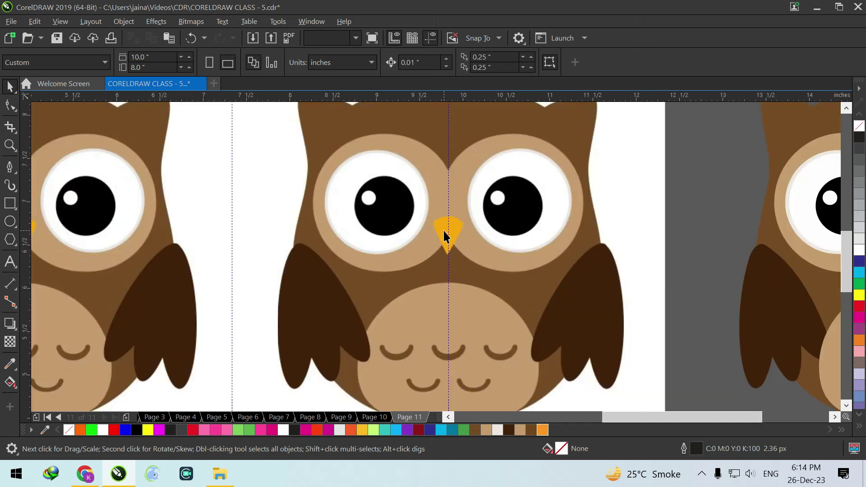
pyautogui.click(443, 235)
pyautogui.scroll(-1, 453, 248)
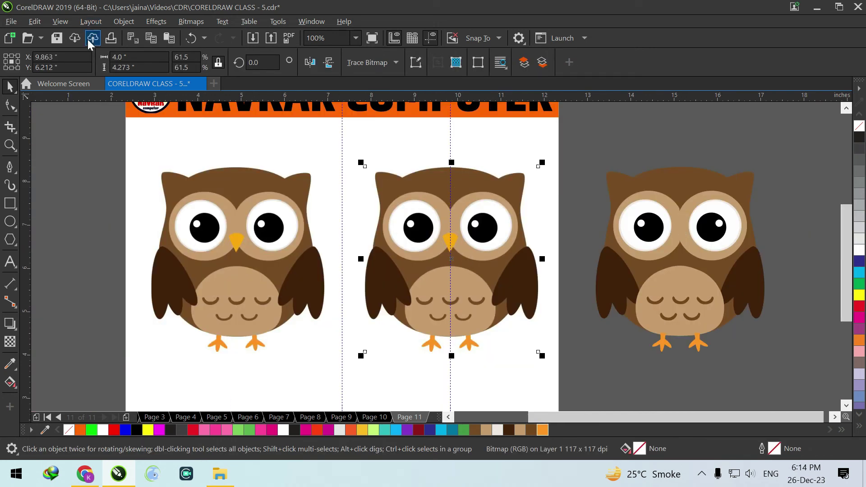
pyautogui.click(60, 21)
pyautogui.click(85, 37)
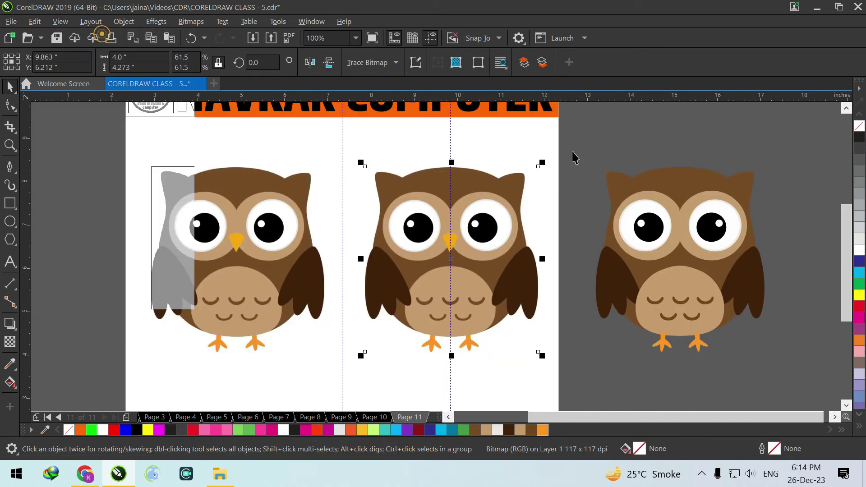
pyautogui.scroll(1, 674, 256)
pyautogui.scroll(2, 684, 250)
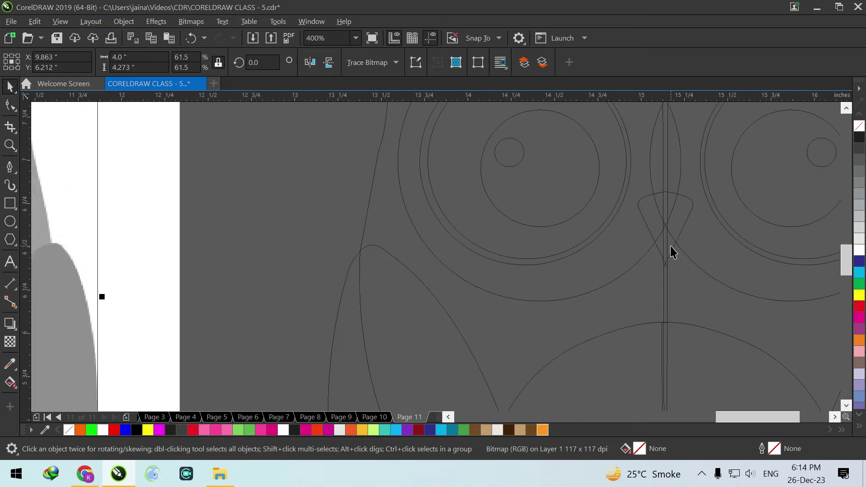
# - Select both beak halves between the eyes and return the display to Enhanced view
pyautogui.click(671, 246)
pyautogui.keyDown('shift'); pyautogui.click(648, 210); pyautogui.keyUp('shift')
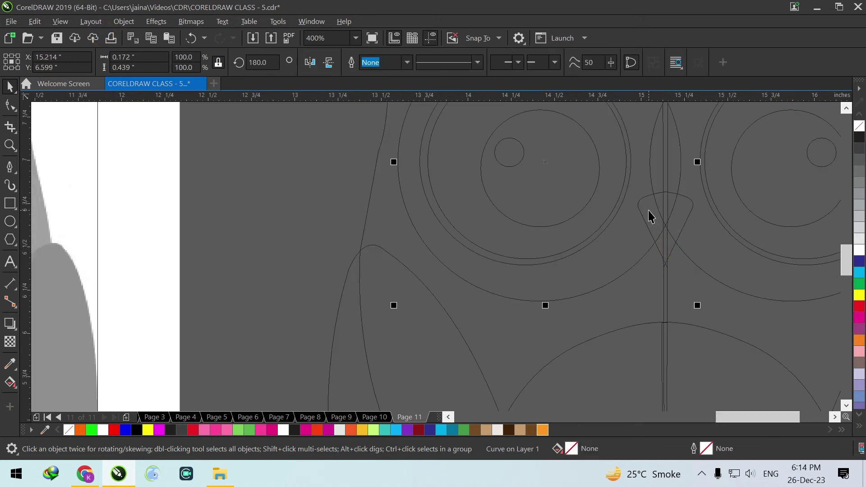
pyautogui.moveTo(648, 227); pyautogui.dragTo(684, 215)
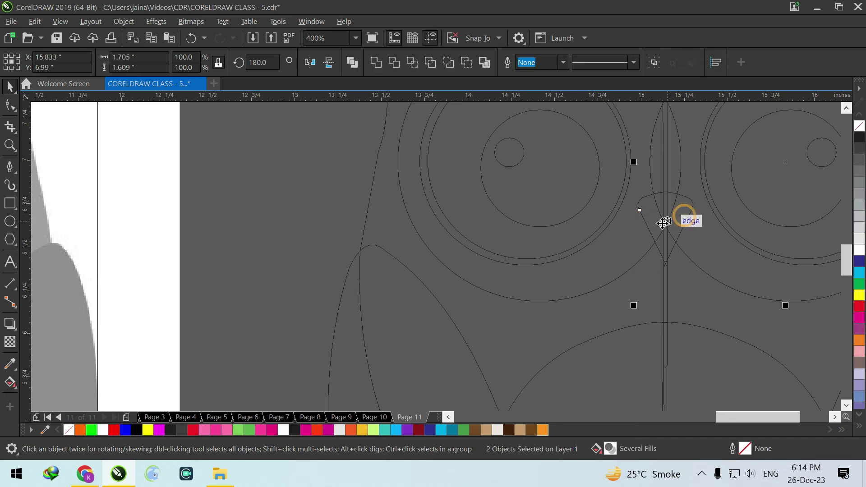
pyautogui.moveTo(338, 186); pyautogui.dragTo(728, 267)
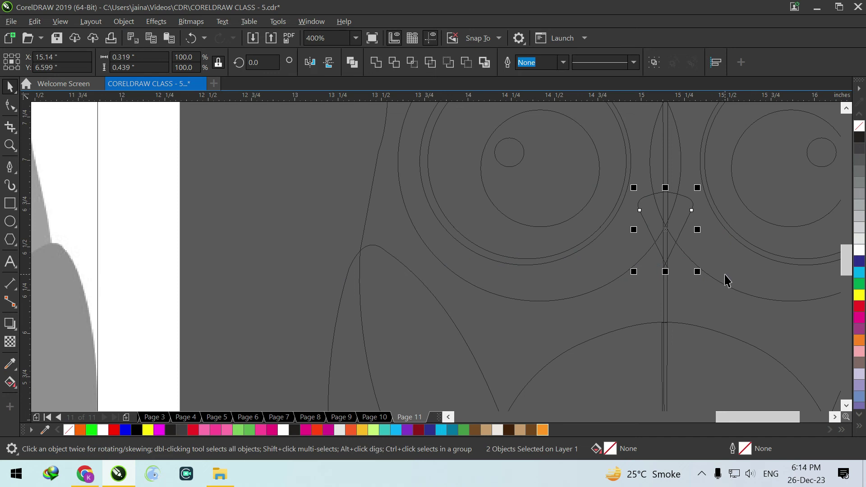
pyautogui.click(59, 21)
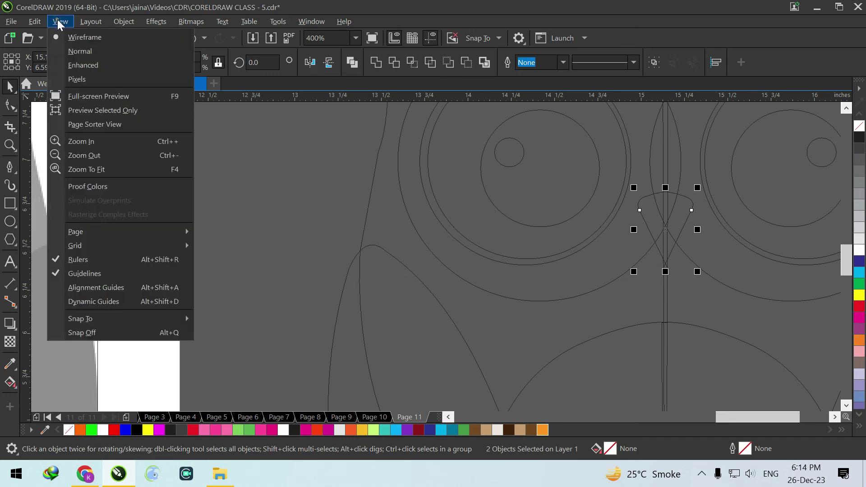
pyautogui.click(89, 64)
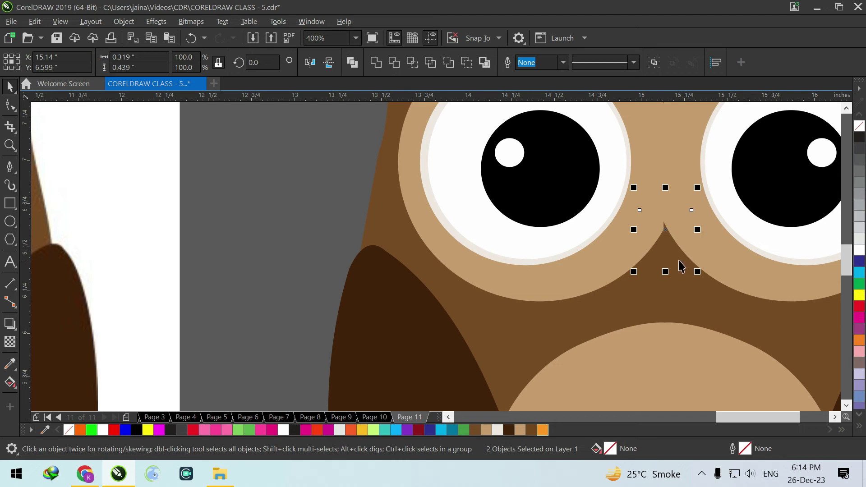
# - Fill the two selected beak halves with the foot's orange #FE961C
pyautogui.moveTo(664, 228); pyautogui.dragTo(322, 220)
pyautogui.hotkey('ctrl', 'z')
pyautogui.click(544, 431)
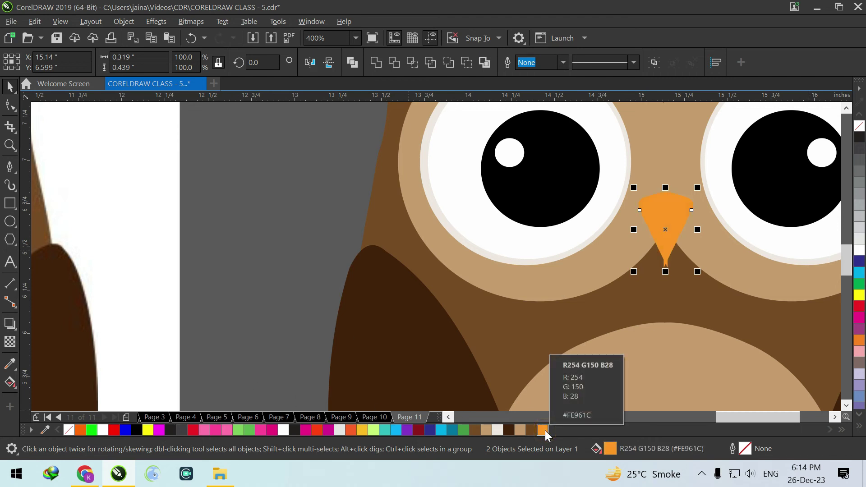
# - Shift the left beak half outward about 0.02 in to form a single point and weld both halves into one shape
pyautogui.scroll(2, 695, 270)
pyautogui.click(677, 291)
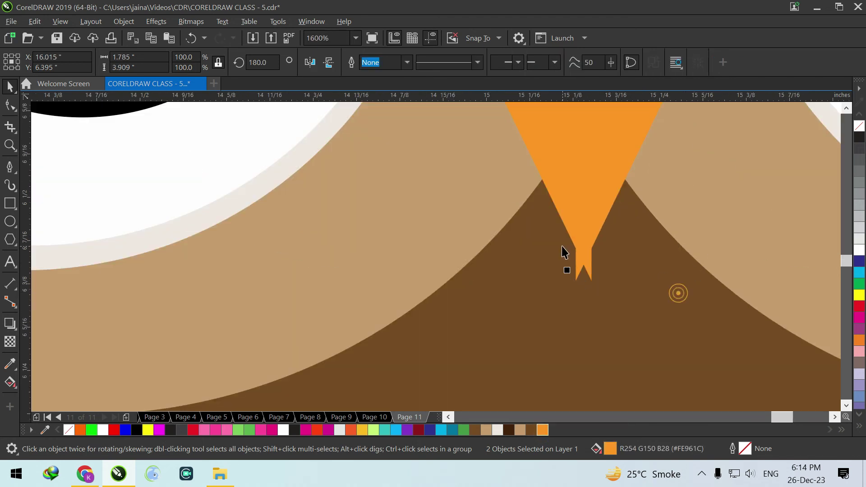
pyautogui.click(567, 219)
pyautogui.moveTo(573, 224); pyautogui.dragTo(537, 189)
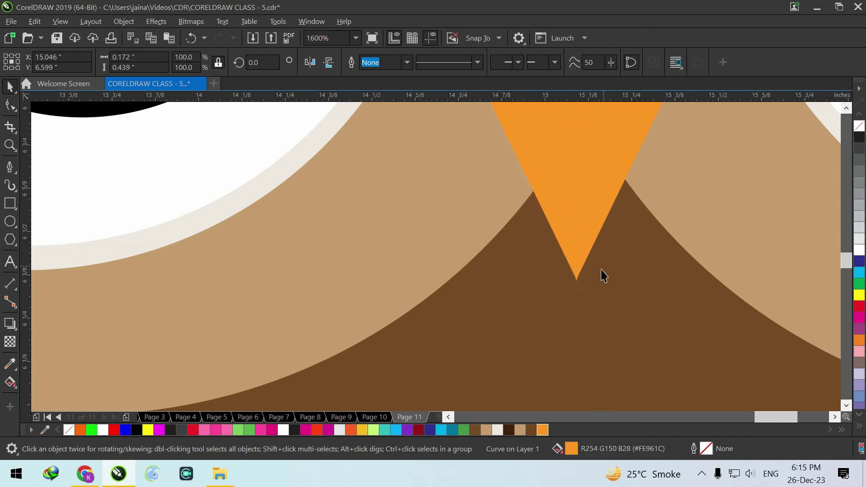
pyautogui.scroll(-2, 601, 272)
pyautogui.keyDown('shift'); pyautogui.click(612, 221); pyautogui.keyUp('shift')
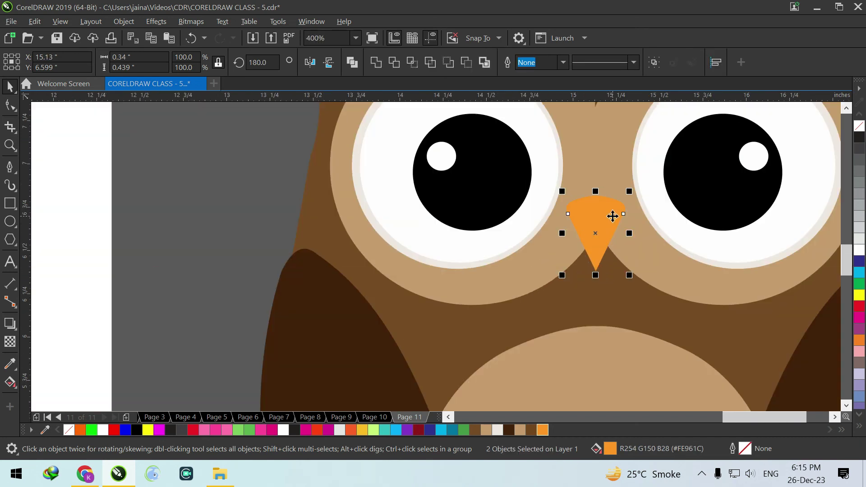
pyautogui.click(378, 62)
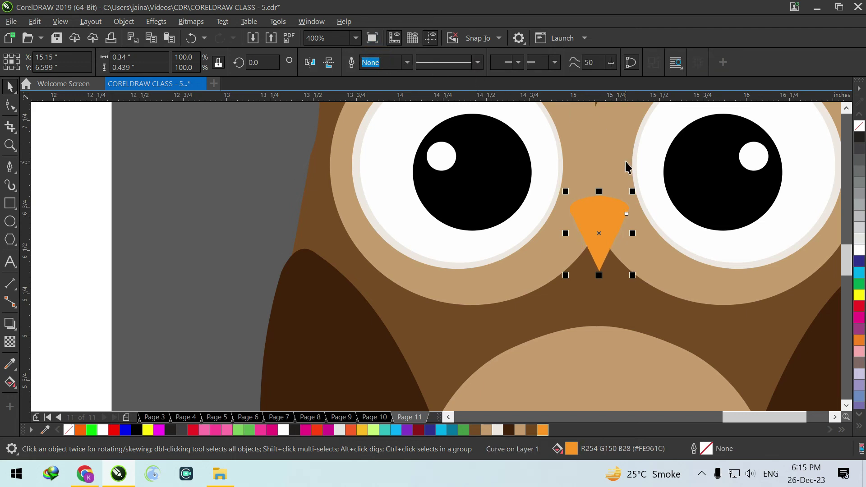
# - Group all parts of the finished owl and move it about 1.1 in left, beside the reference owls
pyautogui.scroll(-2, 543, 210)
pyautogui.click(715, 160)
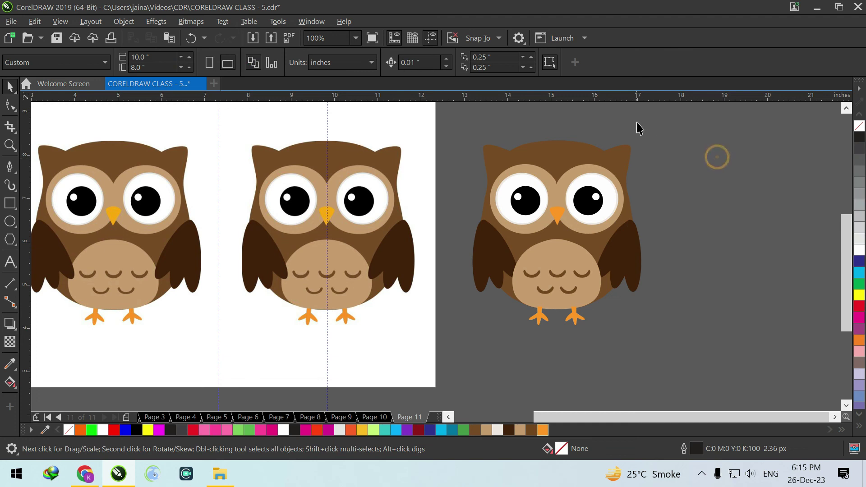
pyautogui.moveTo(660, 129); pyautogui.dragTo(441, 351)
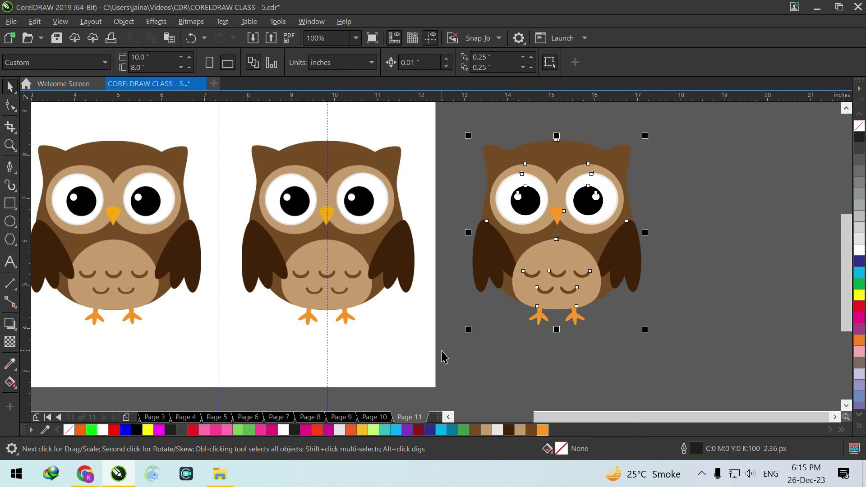
pyautogui.hotkey('ctrl', 'g')
pyautogui.moveTo(576, 209); pyautogui.dragTo(530, 212)
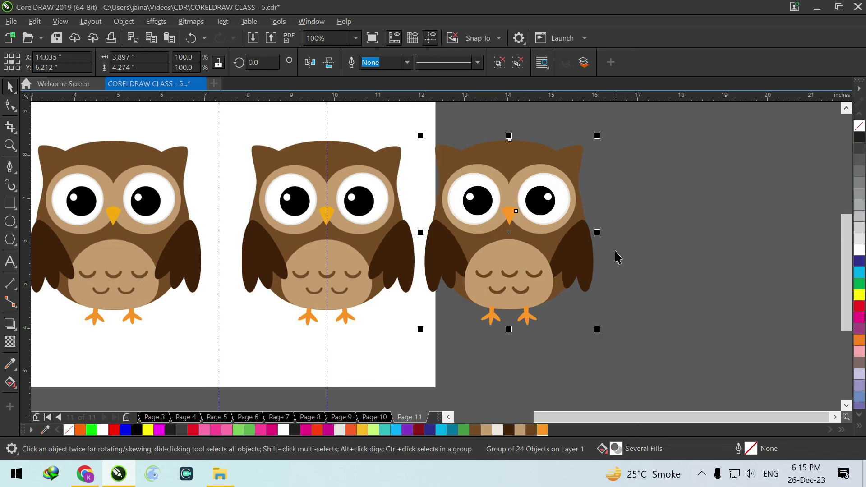
# - Fit all objects in view and preview the artwork in full screen to compare the traced owl with the references
pyautogui.press('F4')
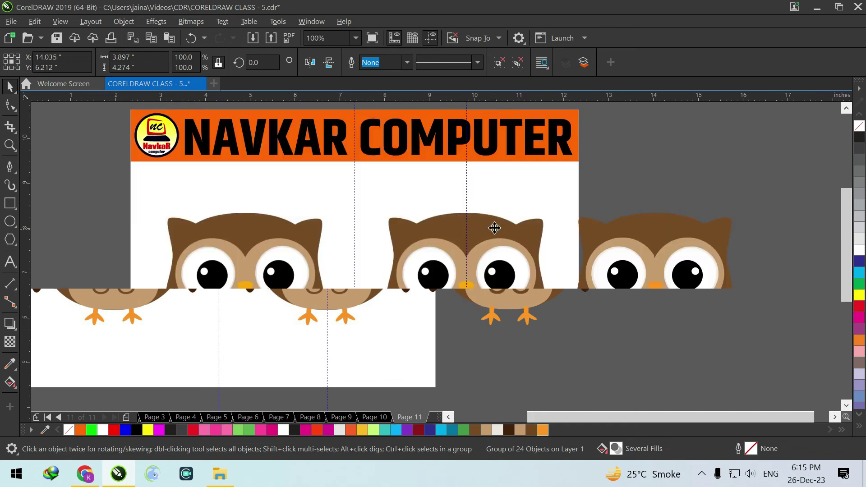
pyautogui.press('F9')
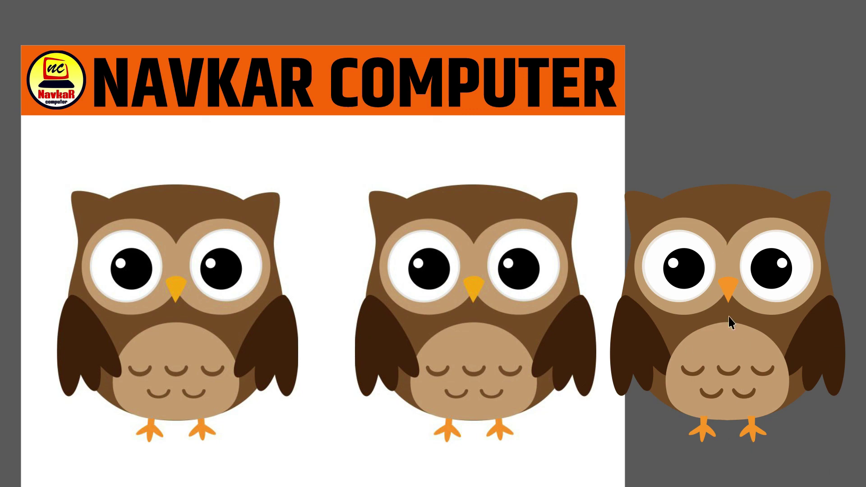
pyautogui.press('Escape')
pyautogui.scroll(-1, 826, 250)
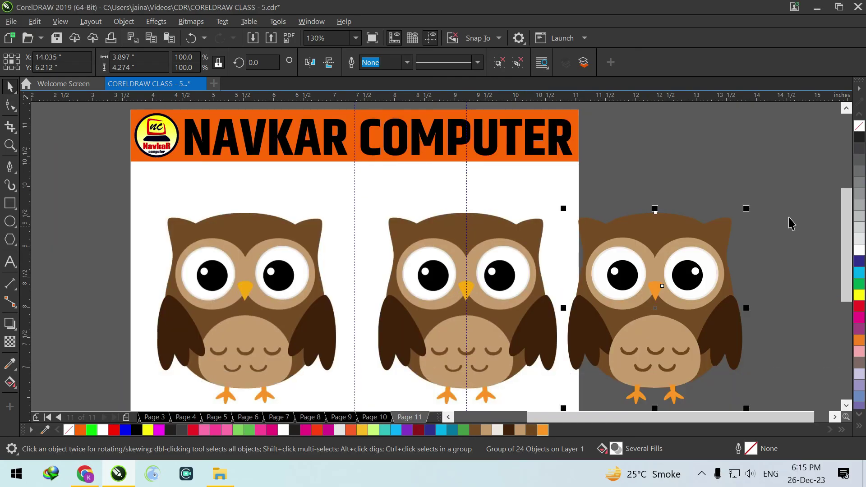
pyautogui.click(677, 226)
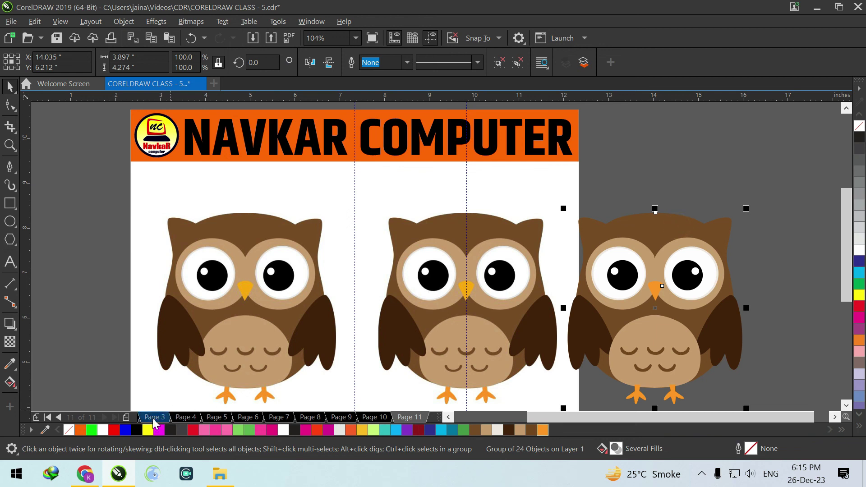
# - Try sampling the first owl's brown and filling the whole grouped owl with #764C24, and undo the change
pyautogui.click(44, 429)
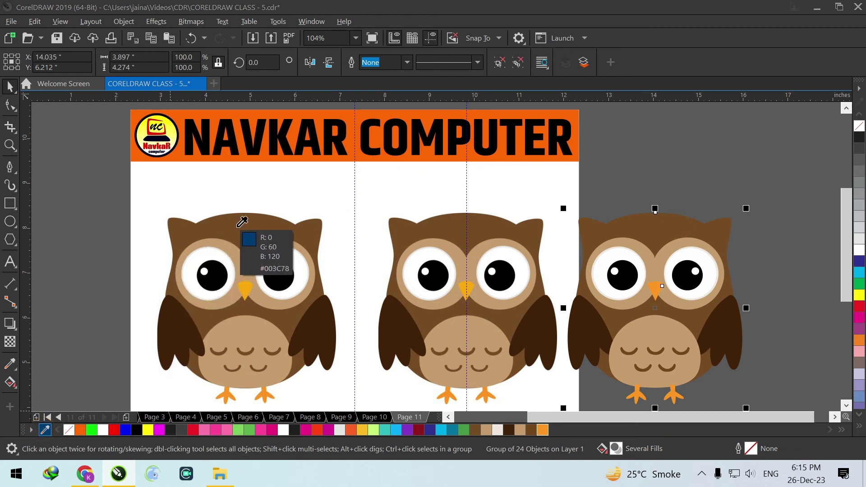
pyautogui.click(237, 226)
pyautogui.click(645, 147)
pyautogui.click(648, 222)
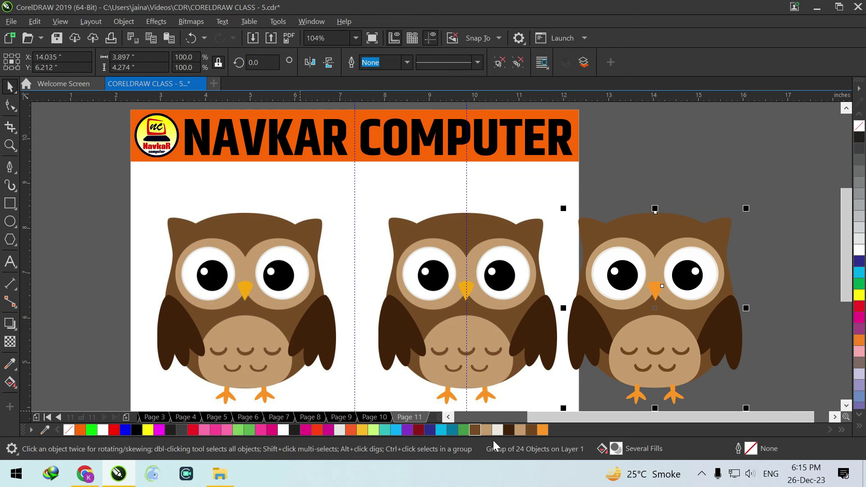
pyautogui.click(475, 429)
pyautogui.hotkey('ctrl', 'z')
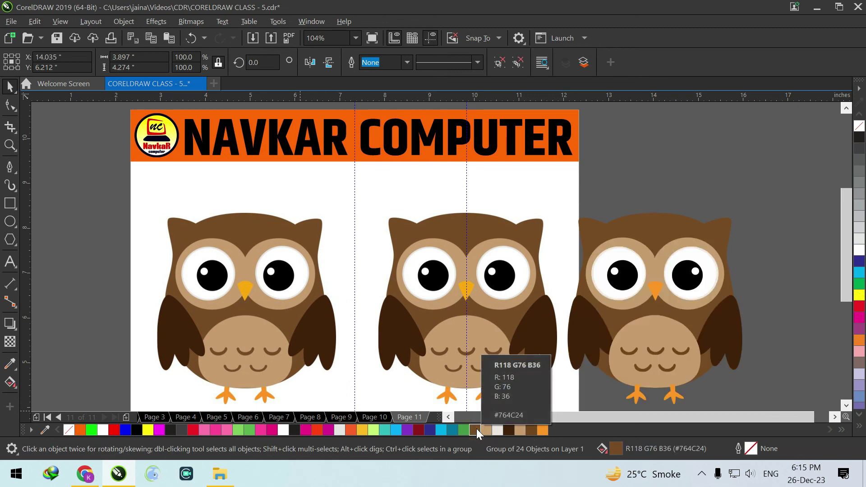
# - Ungroup the traced owl beside the page into its separate parts
pyautogui.click(732, 163)
pyautogui.moveTo(656, 239); pyautogui.dragTo(733, 199)
pyautogui.hotkey('ctrl', 'z')
pyautogui.hotkey('ctrl', 'u')
# - Try filling both body halves of the ungrouped owl with tan #C59D6C, and undo the fill
pyautogui.click(653, 227)
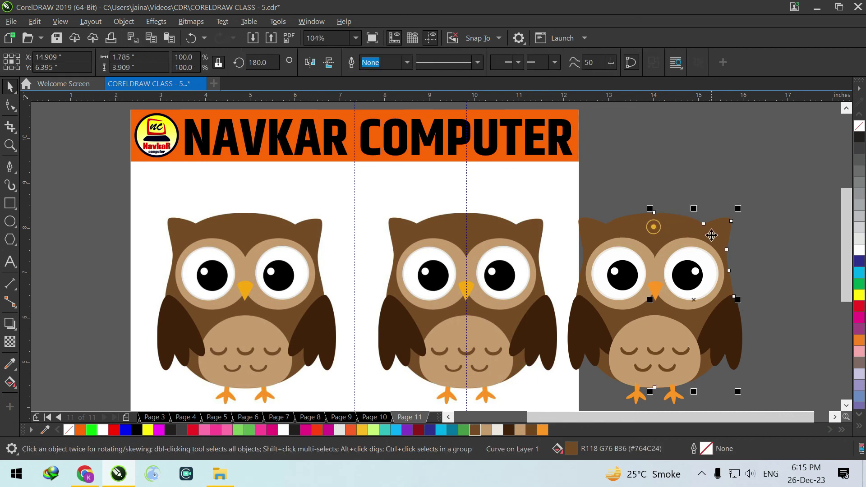
pyautogui.keyDown('shift'); pyautogui.click(631, 227); pyautogui.keyUp('shift')
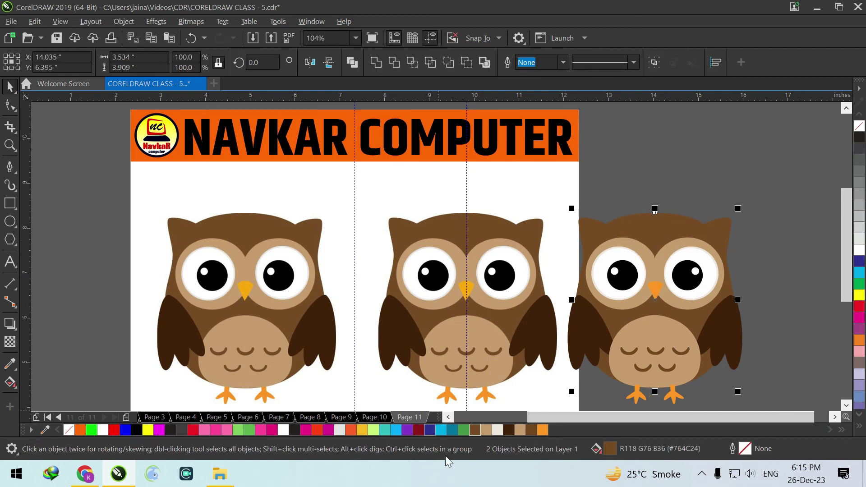
pyautogui.click(482, 429)
pyautogui.hotkey('ctrl', 'z')
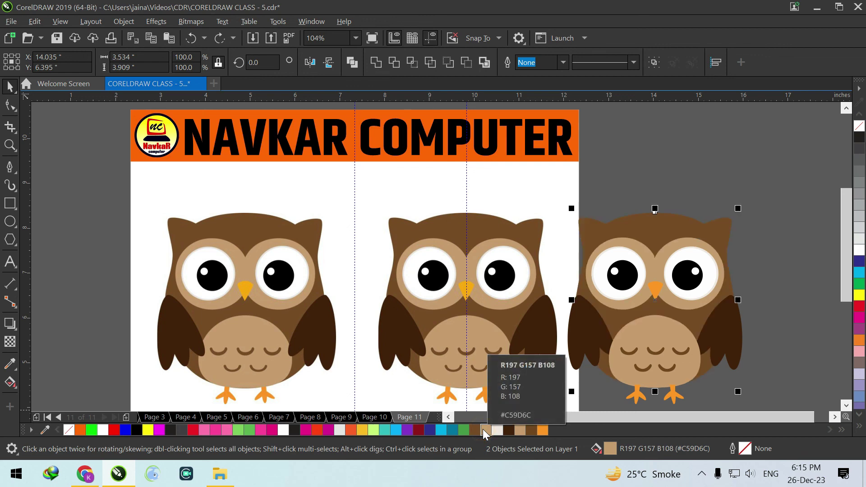
# - Select all the separate parts of the traced owl
pyautogui.moveTo(775, 179); pyautogui.dragTo(547, 381)
pyautogui.scroll(2, 681, 379)
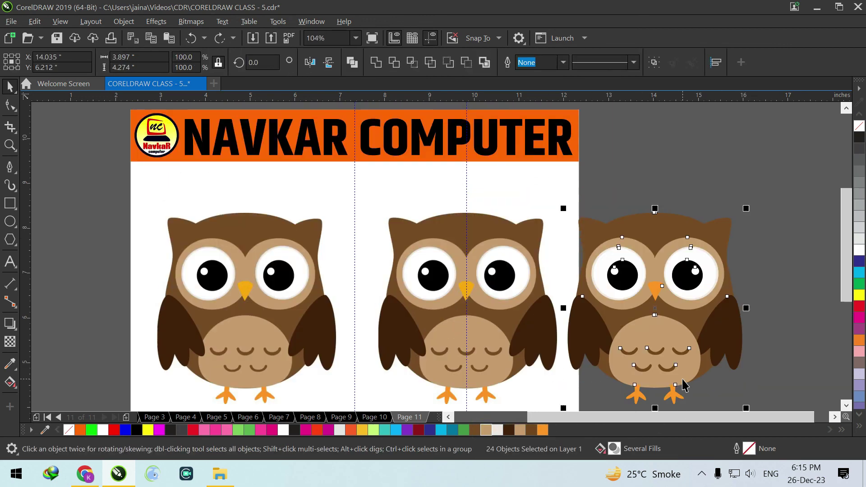